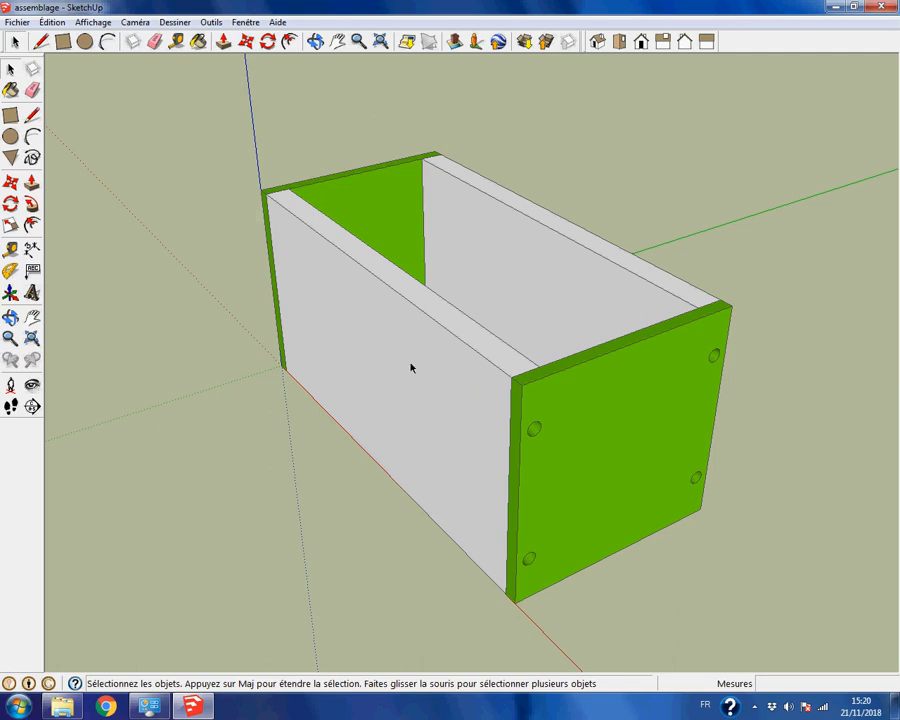
Start a new model and apply the default style "Création de modèles terrestres".
{"action": "left_click", "coordinate": [16, 22]}
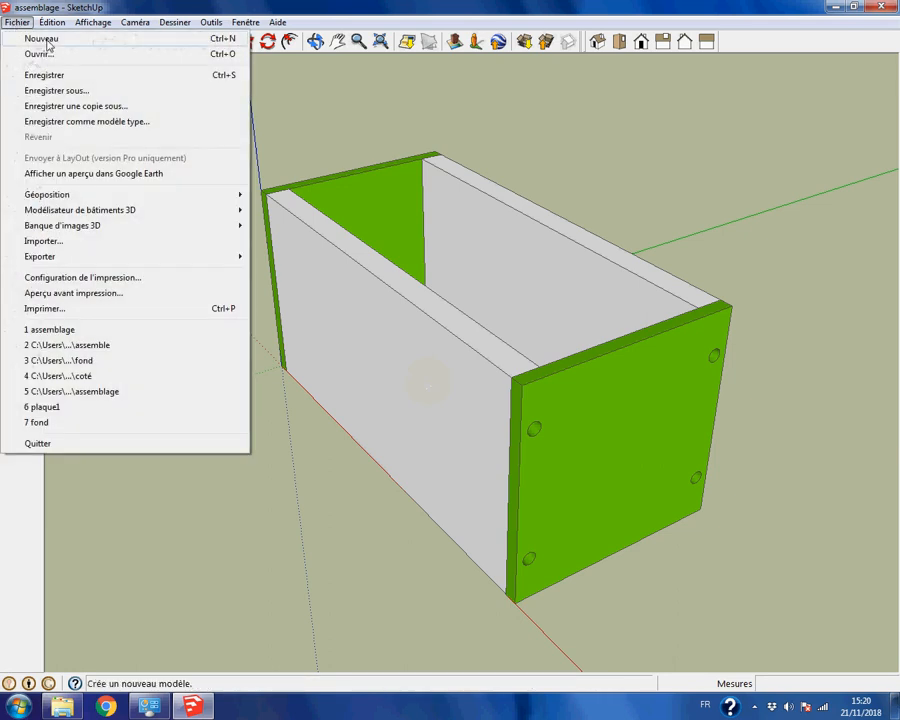
{"action": "left_click", "coordinate": [45, 39]}
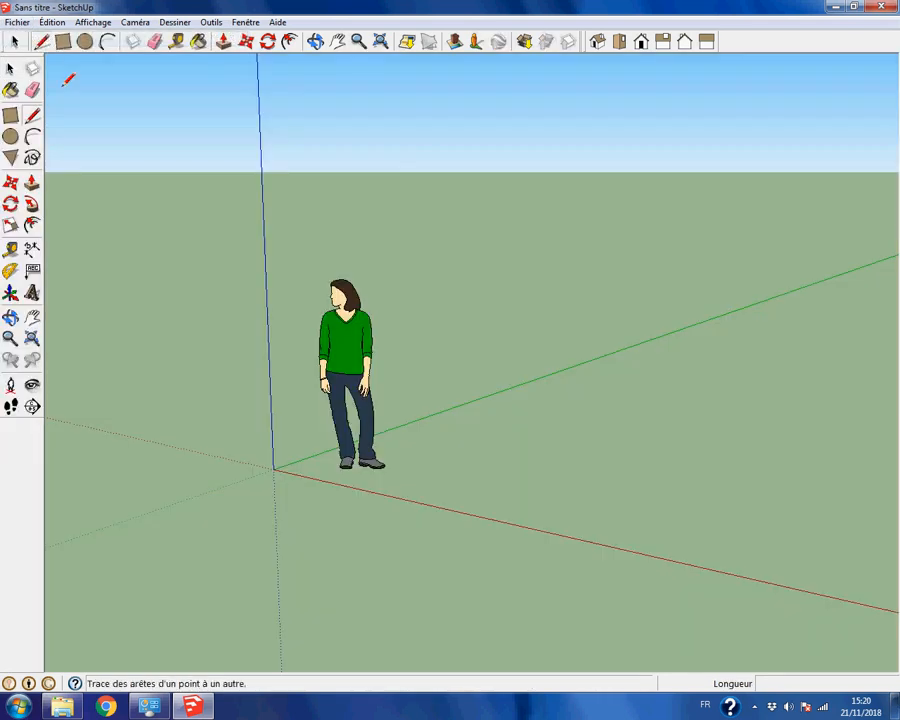
{"action": "left_click", "coordinate": [245, 22]}
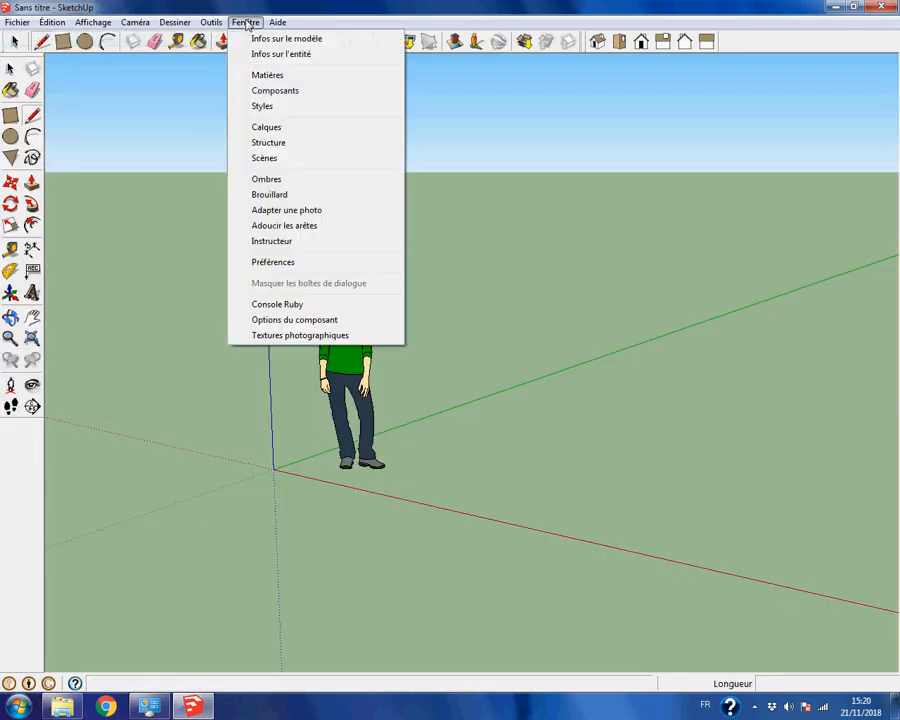
{"action": "left_click", "coordinate": [265, 106]}
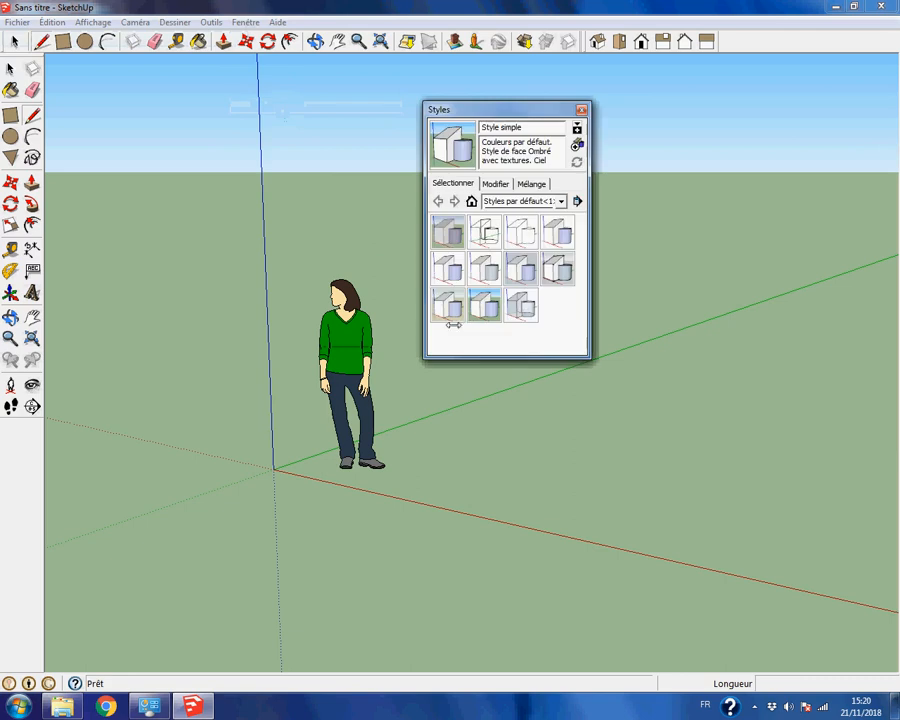
{"action": "left_click", "coordinate": [453, 236]}
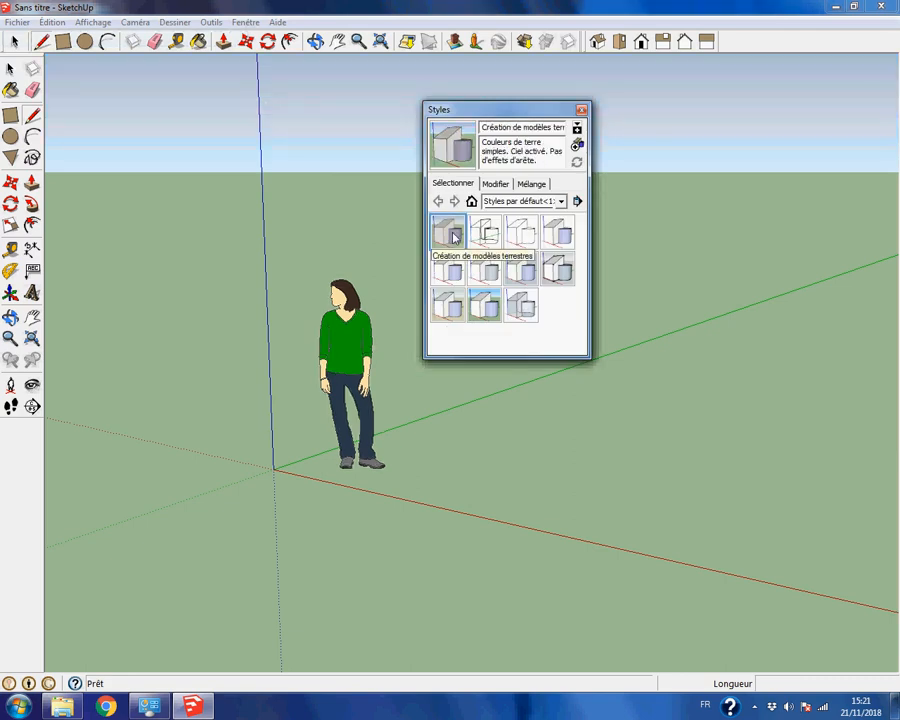
{"action": "left_click", "coordinate": [581, 110]}
Set the model's length units to decimal millimetres.
{"action": "left_click", "coordinate": [245, 22]}
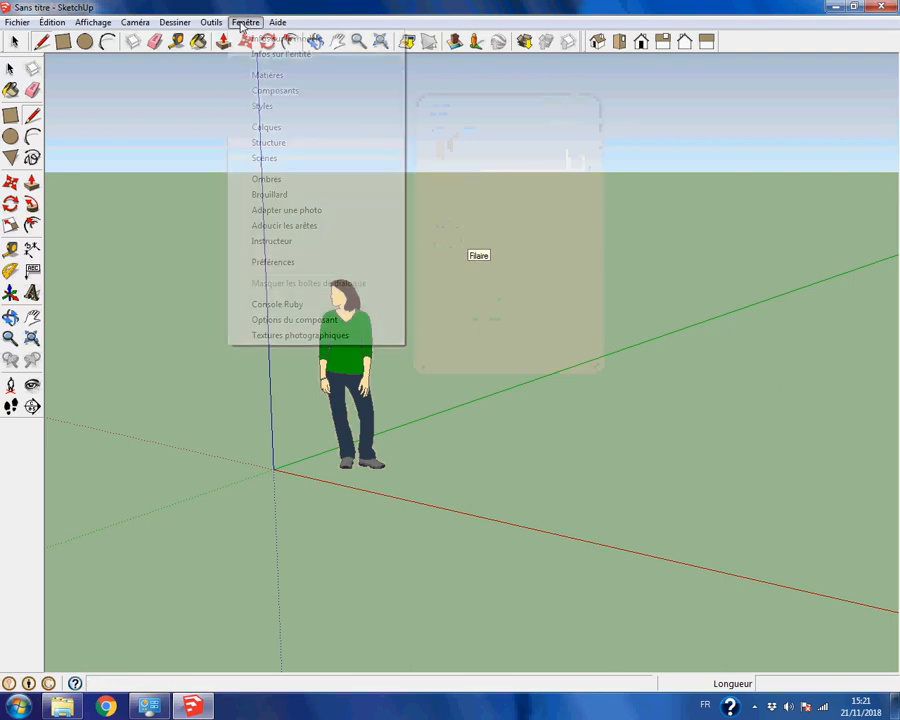
{"action": "left_click", "coordinate": [262, 38]}
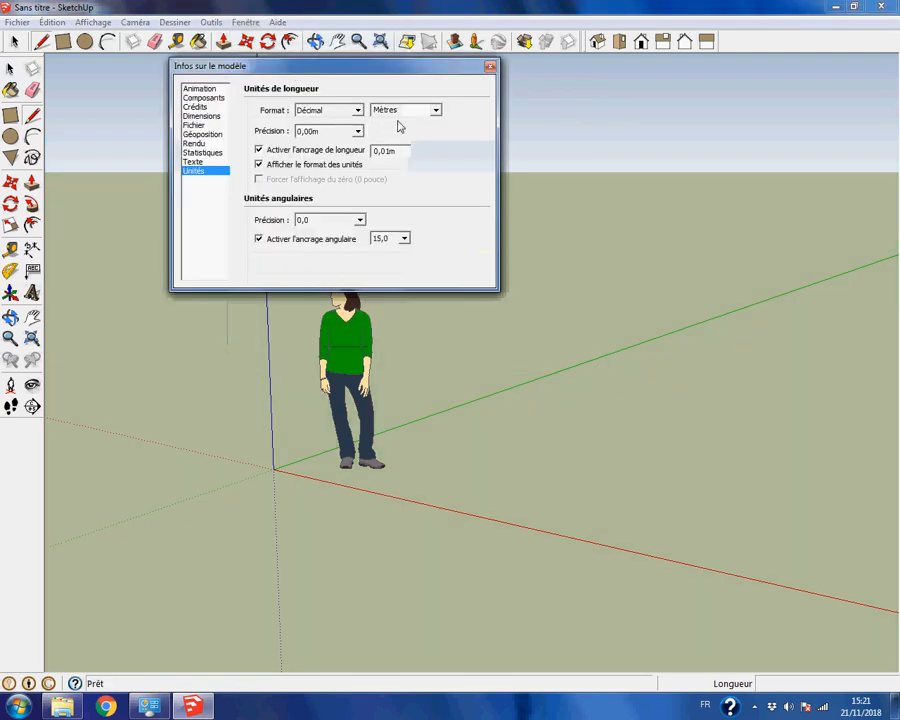
{"action": "left_click", "coordinate": [434, 111]}
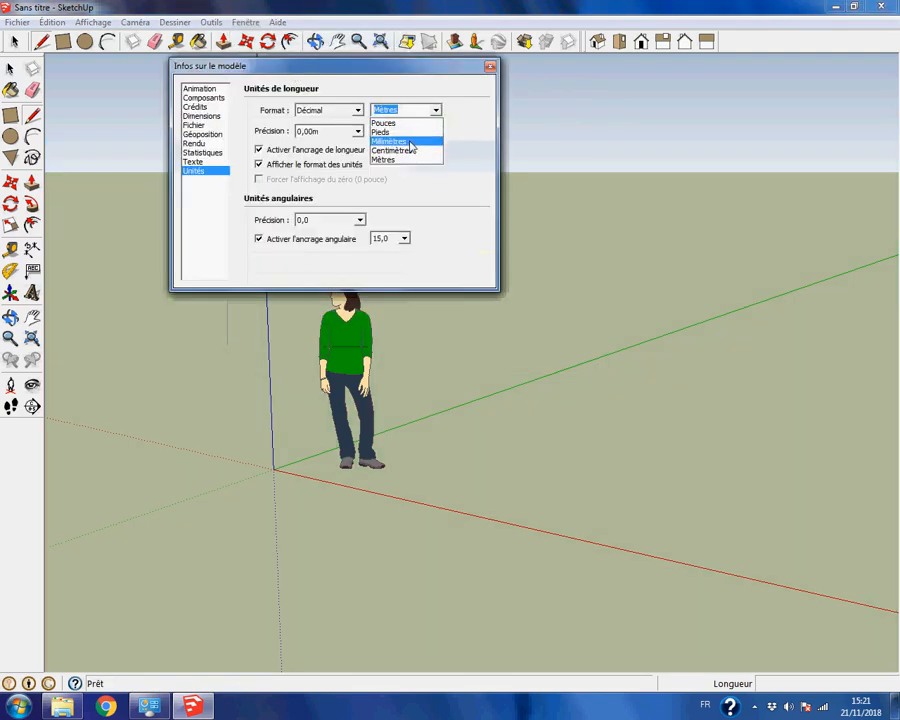
{"action": "left_click", "coordinate": [408, 142]}
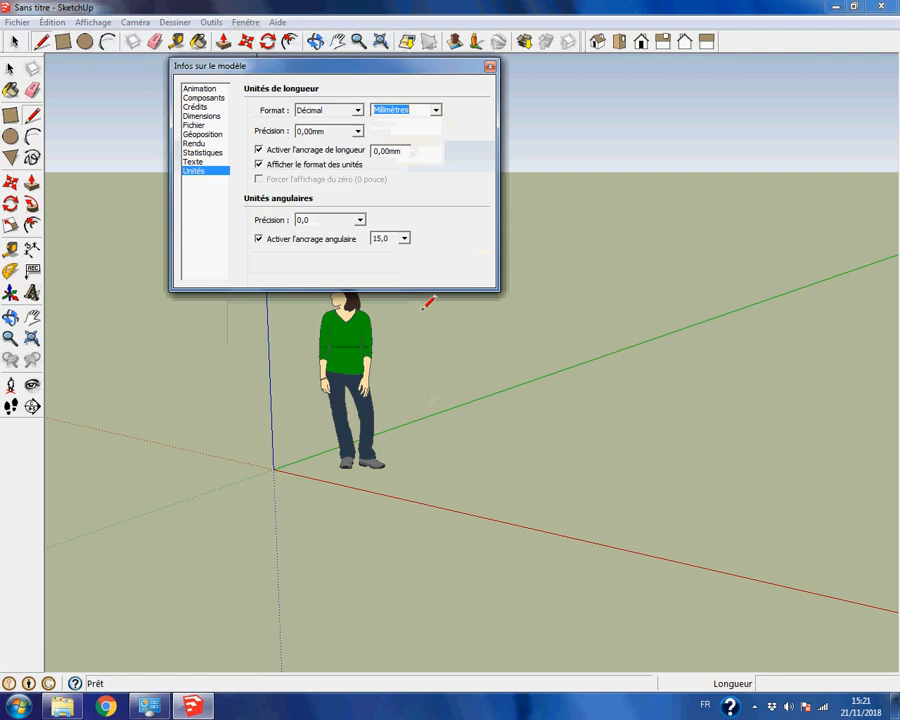
{"action": "key", "text": "Escape"}
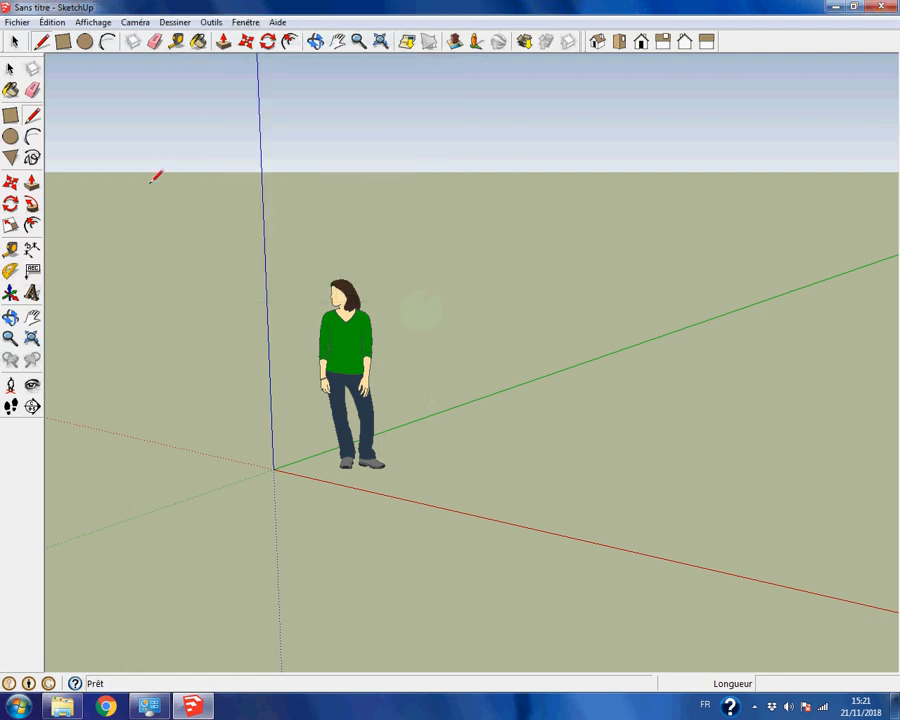
Draw a 100 × 6 mm rectangle on the ground plane from the origin, with its long side along the red axis.
{"action": "left_click", "coordinate": [63, 41]}
{"action": "left_click", "coordinate": [274, 468]}
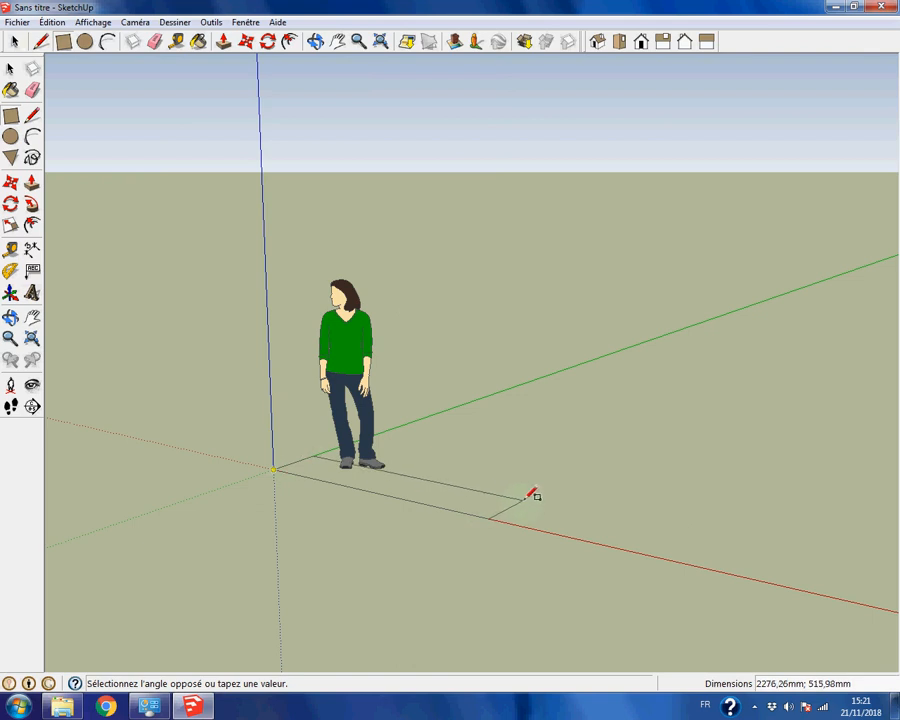
{"action": "type", "text": "10"}
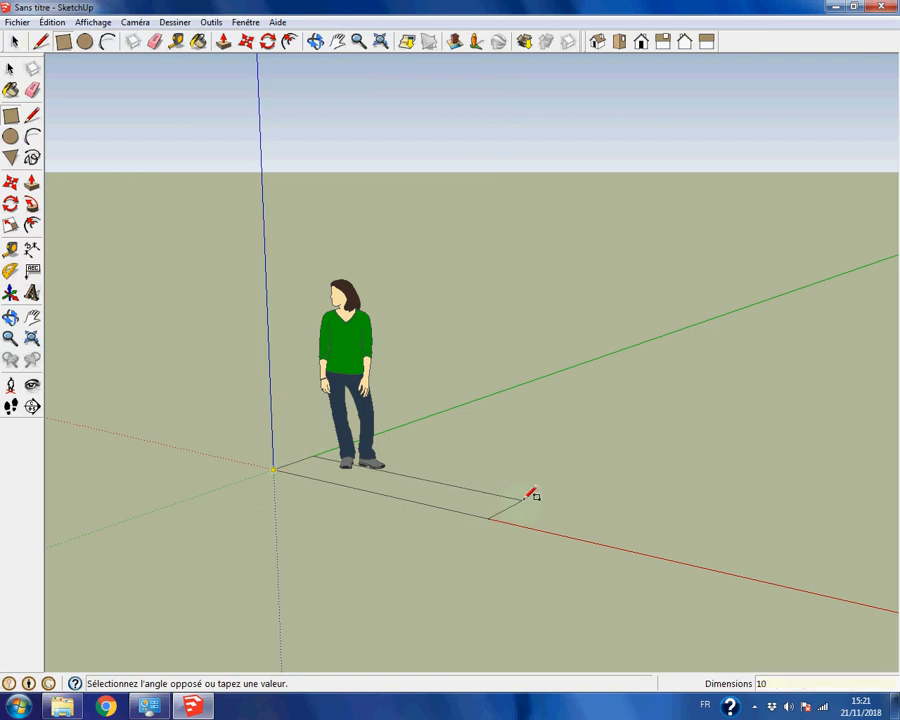
{"action": "type", "text": "0;6"}
{"action": "key", "text": "Return"}
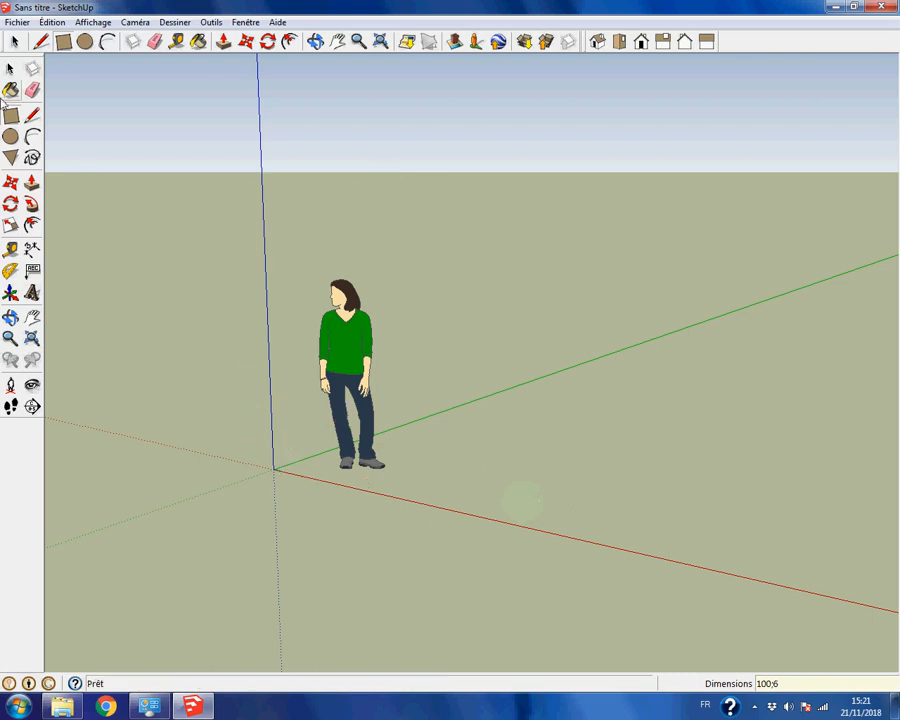
Delete the default human figure standing near the origin.
{"action": "left_click", "coordinate": [14, 42]}
{"action": "left_click", "coordinate": [14, 44]}
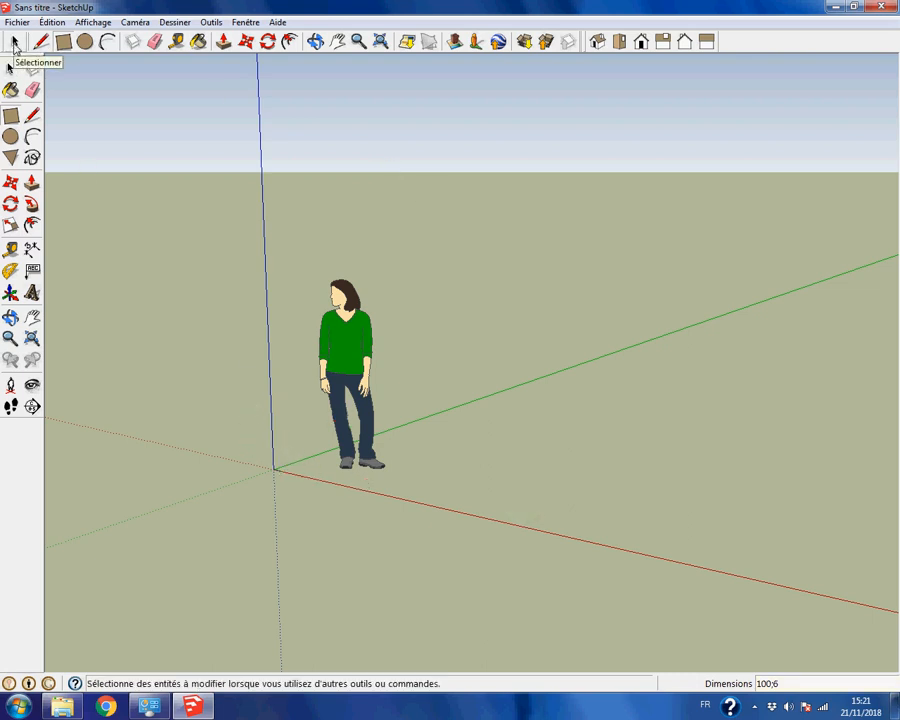
{"action": "left_click", "coordinate": [346, 346]}
{"action": "right_click", "coordinate": [346, 346]}
{"action": "left_click", "coordinate": [365, 366]}
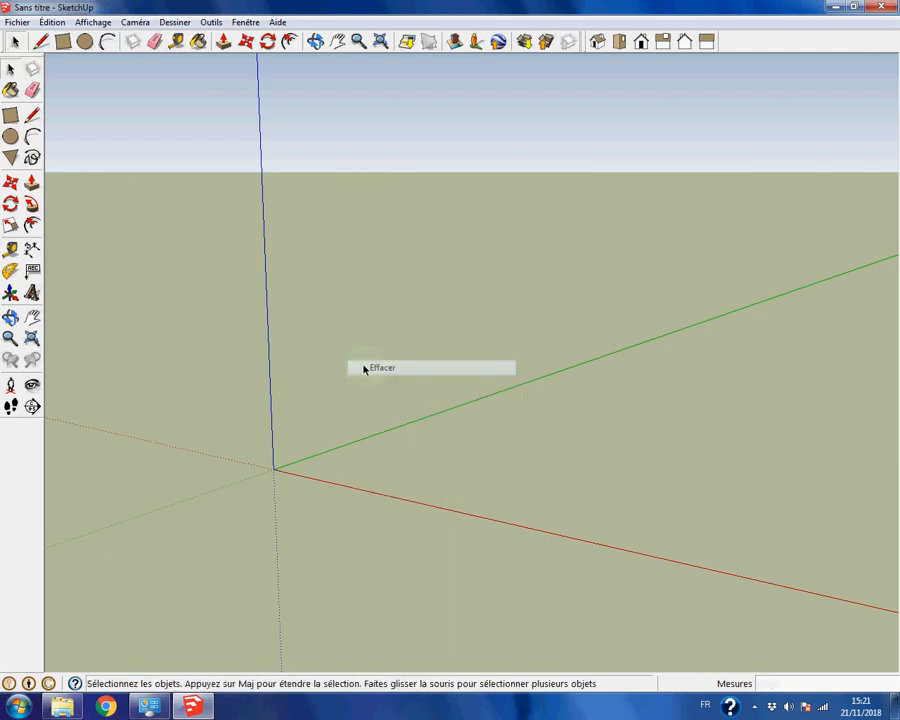
Push/Pull the thin rectangle upward by 50 mm to form an upright plate.
{"action": "left_click", "coordinate": [382, 42]}
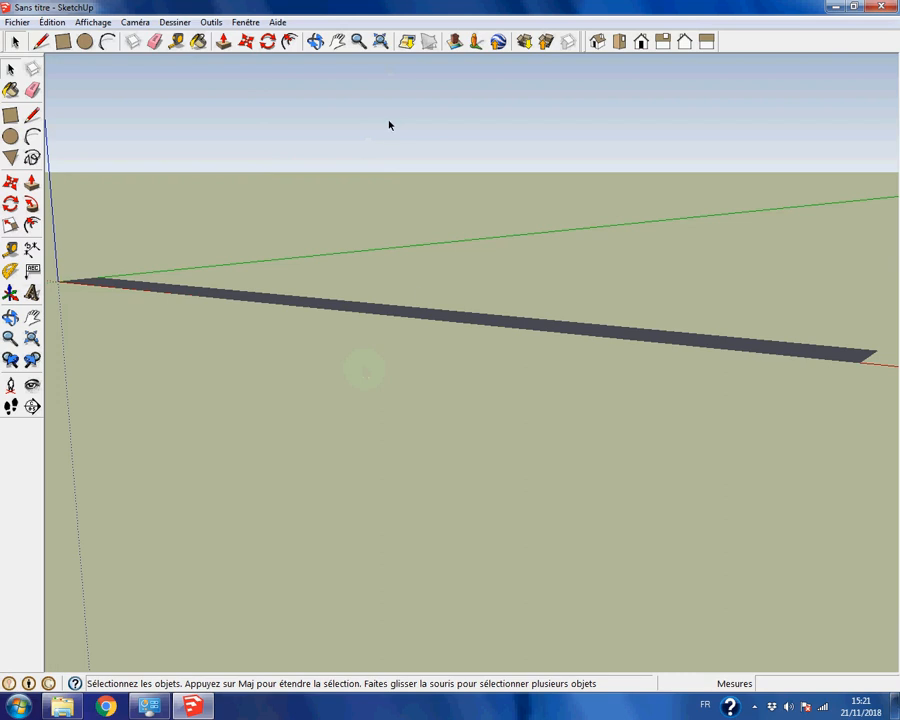
{"action": "middle_click_drag", "start_coordinate": [474, 238], "coordinate": [416, 348]}
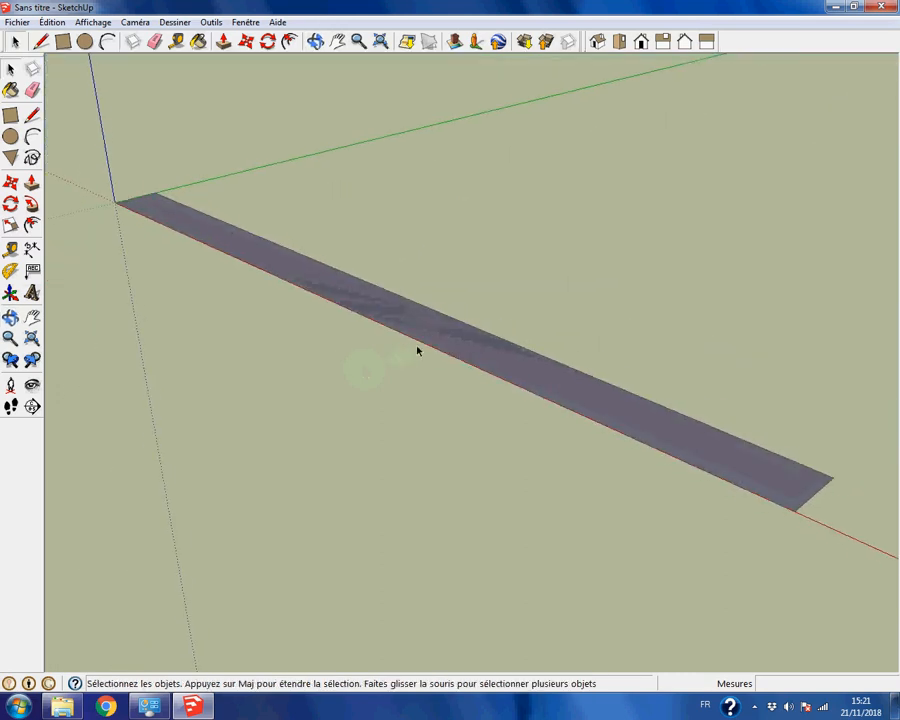
{"action": "scroll", "coordinate": [427, 350], "scroll_direction": "up", "scroll_amount": 2}
{"action": "scroll", "coordinate": [427, 350], "scroll_direction": "down", "scroll_amount": 4}
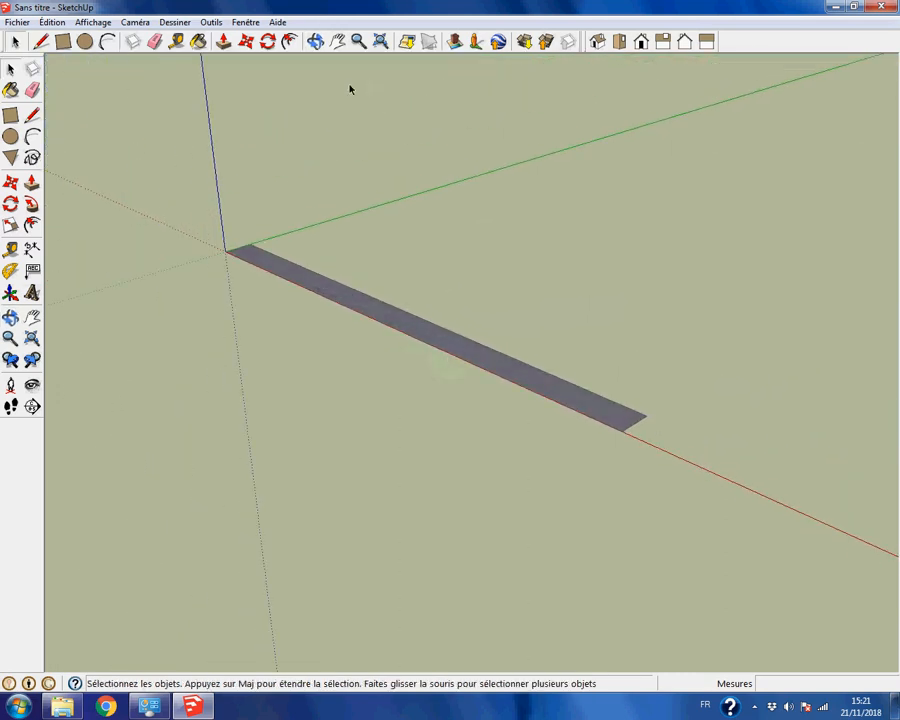
{"action": "key", "text": "p"}
{"action": "left_click", "coordinate": [420, 336]}
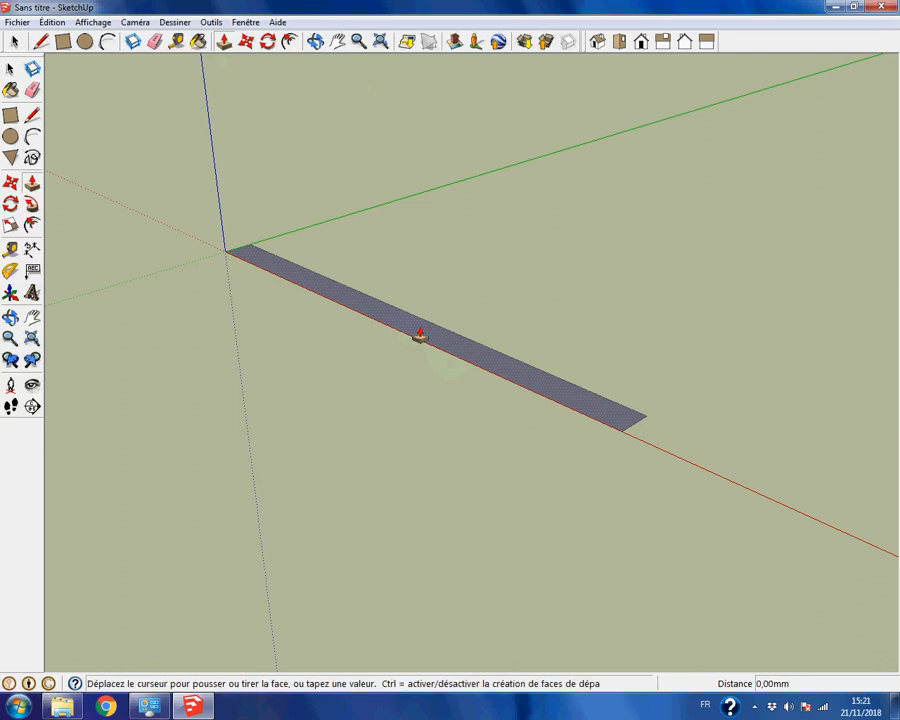
{"action": "type", "text": "50"}
{"action": "key", "text": "Return"}
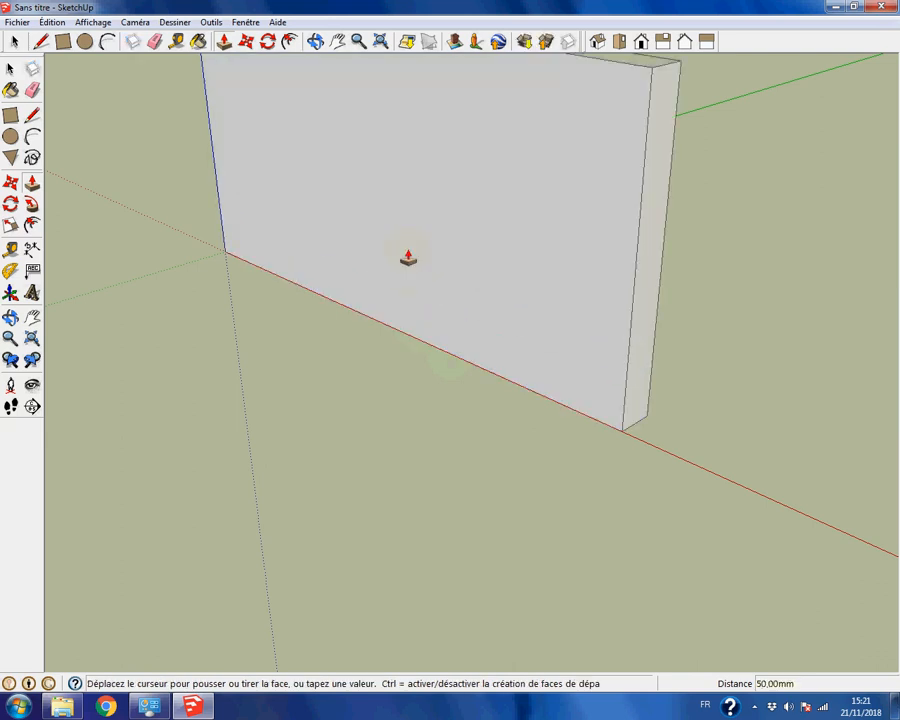
Select the entire plate and turn all its faces and edges into one group.
{"action": "left_click", "coordinate": [380, 41]}
{"action": "scroll", "coordinate": [423, 283], "scroll_direction": "down", "scroll_amount": 3}
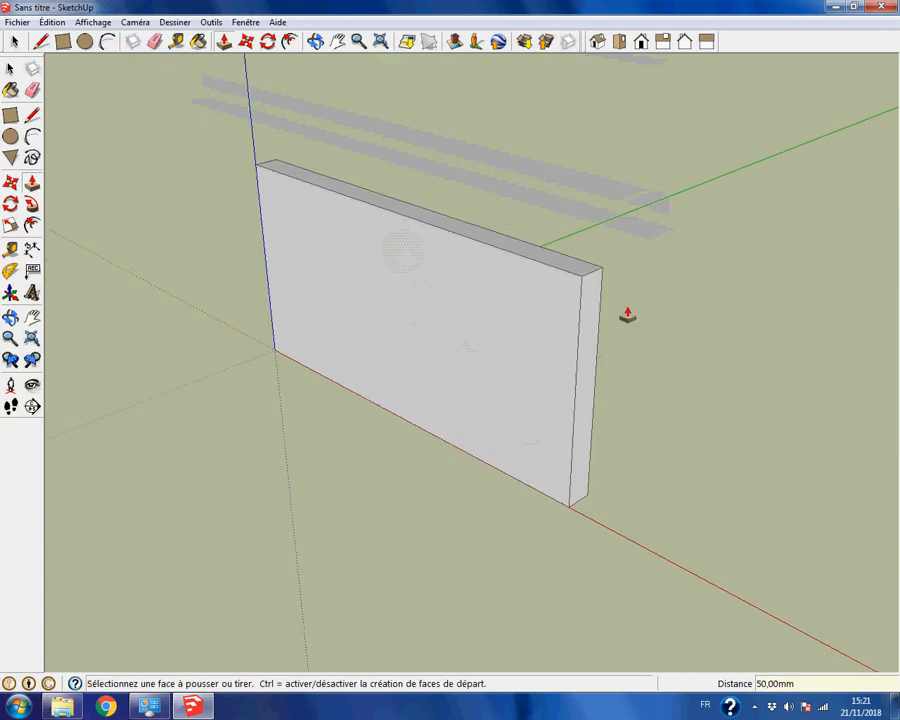
{"action": "middle_click_drag", "start_coordinate": [674, 306], "coordinate": [704, 364]}
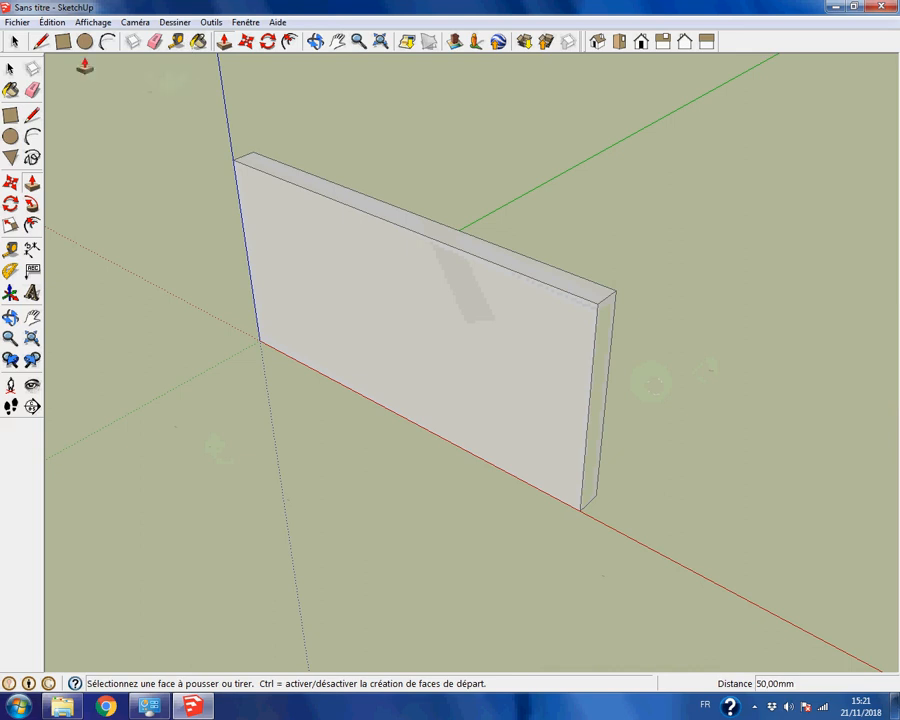
{"action": "left_click", "coordinate": [14, 41]}
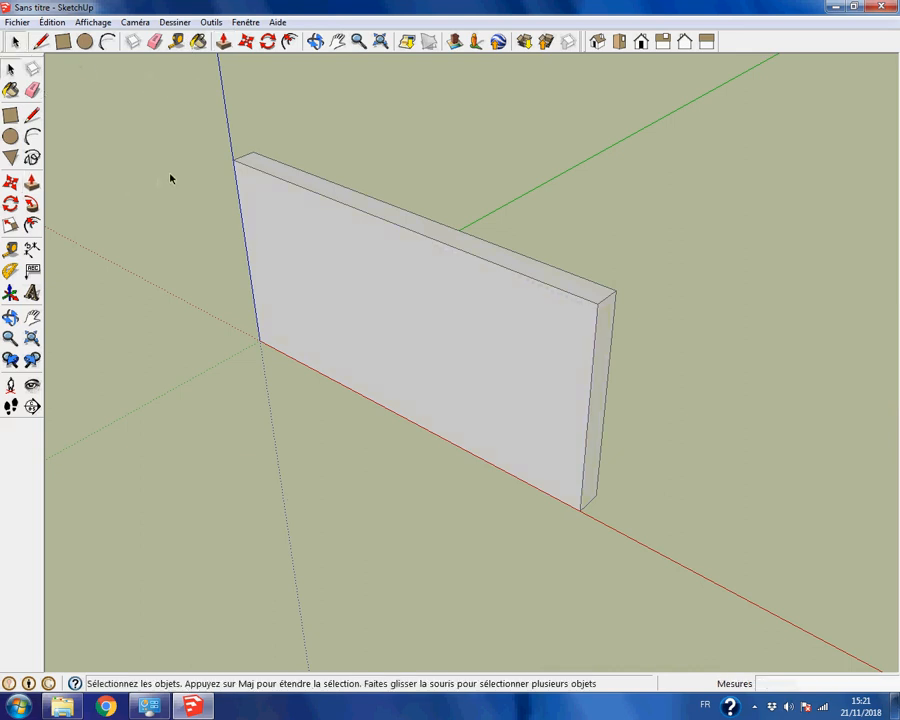
{"action": "key", "text": "ctrl+a"}
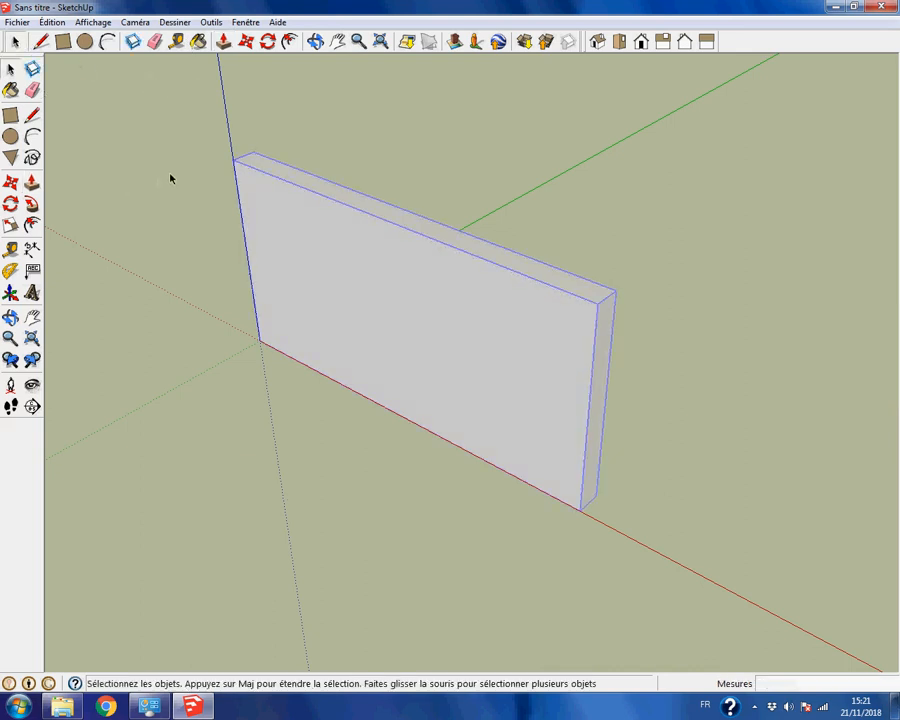
{"action": "right_click", "coordinate": [467, 304]}
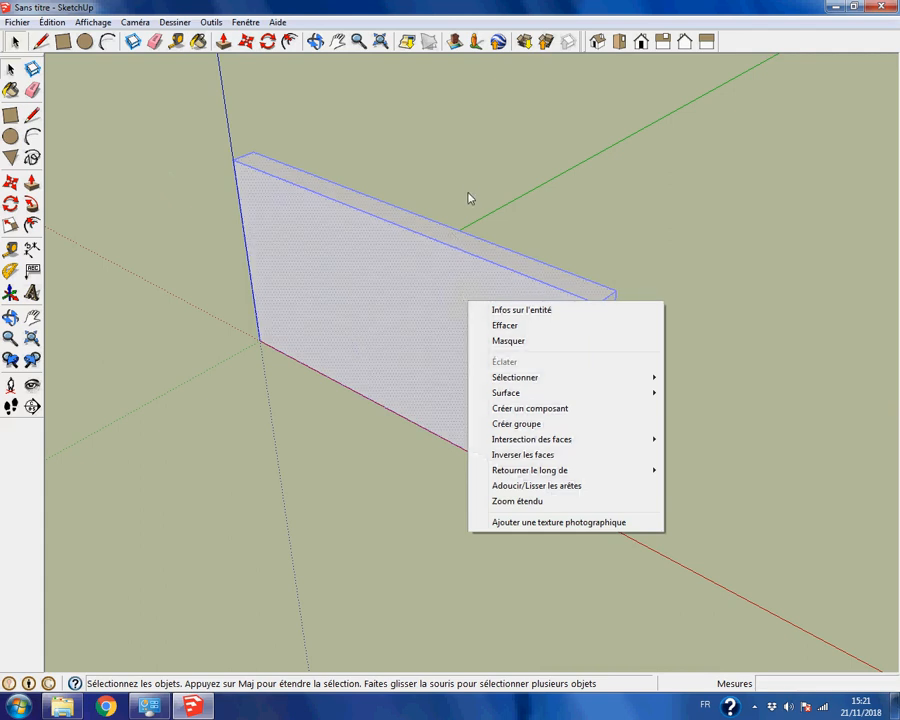
{"action": "left_click", "coordinate": [518, 428]}
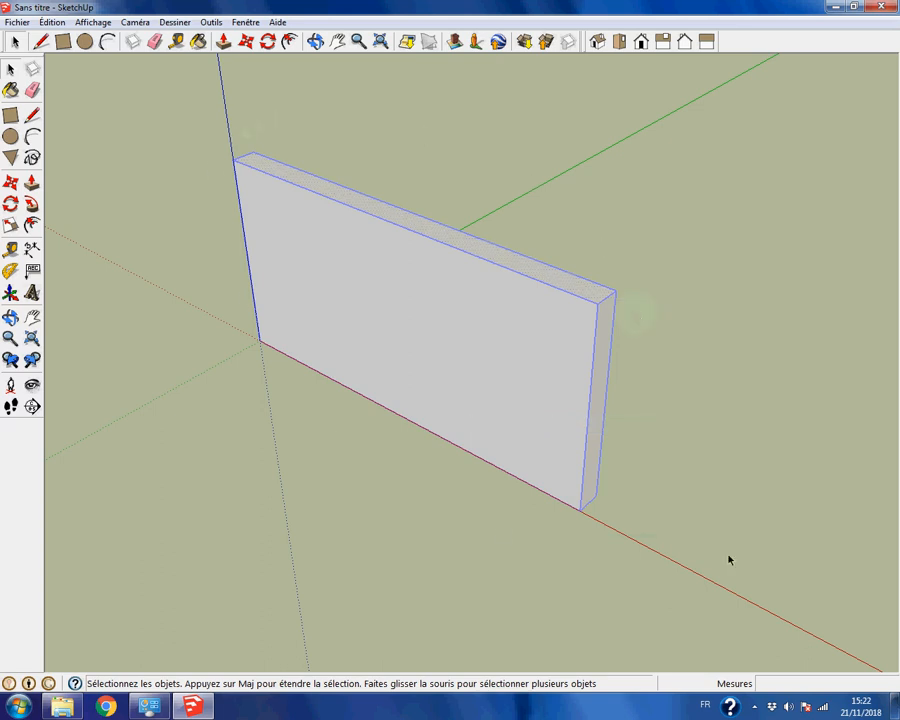
{"action": "left_click", "coordinate": [641, 435]}
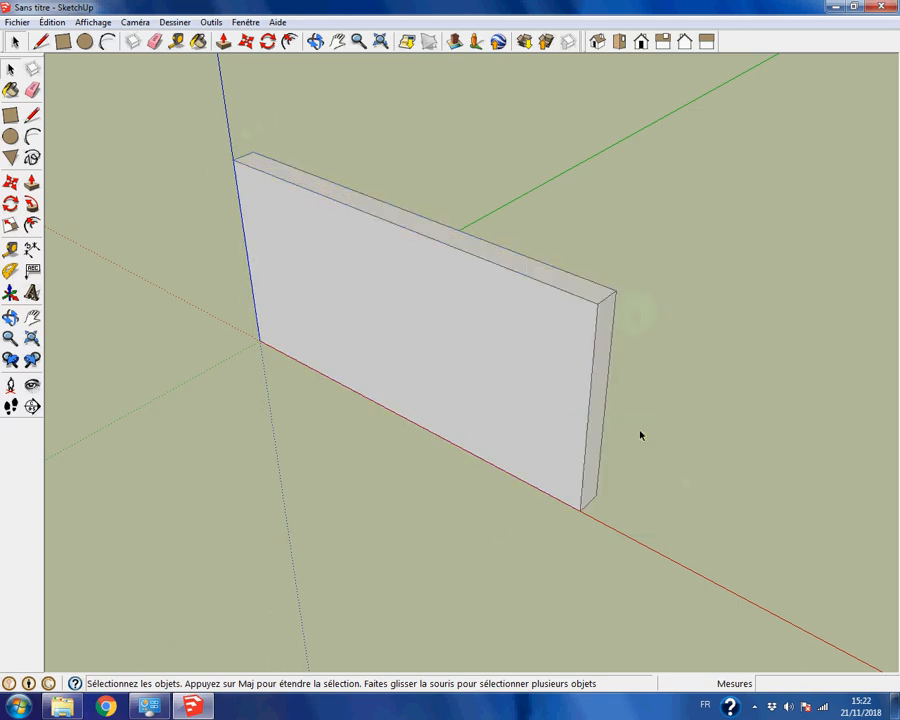
Paint the plate group with the white colour Couleur_000.
{"action": "left_click", "coordinate": [408, 300]}
{"action": "left_click", "coordinate": [198, 41]}
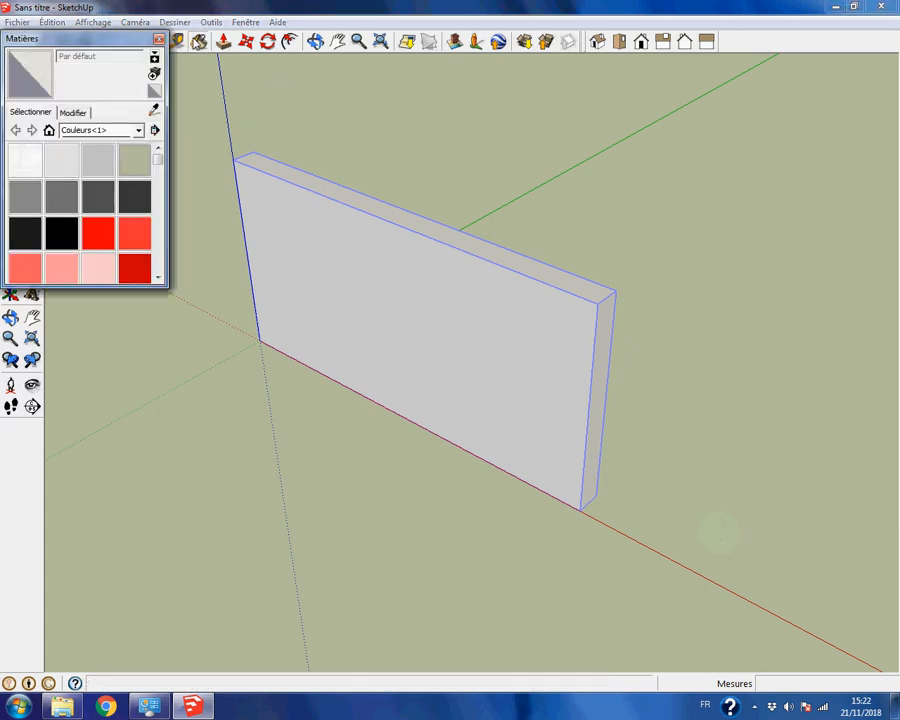
{"action": "left_click", "coordinate": [31, 160]}
{"action": "left_click", "coordinate": [522, 296]}
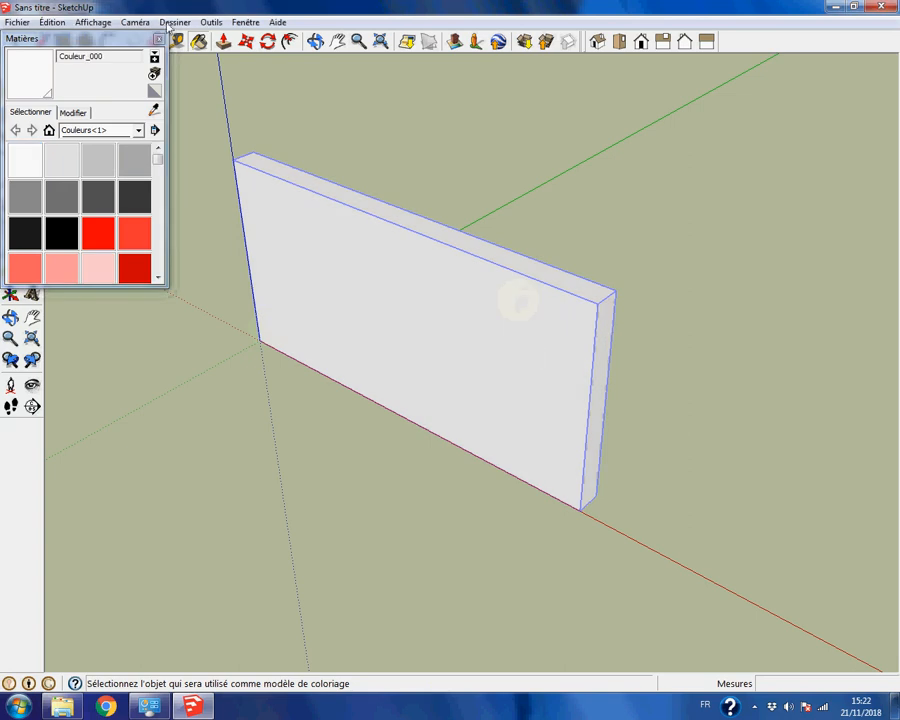
{"action": "left_click", "coordinate": [158, 38]}
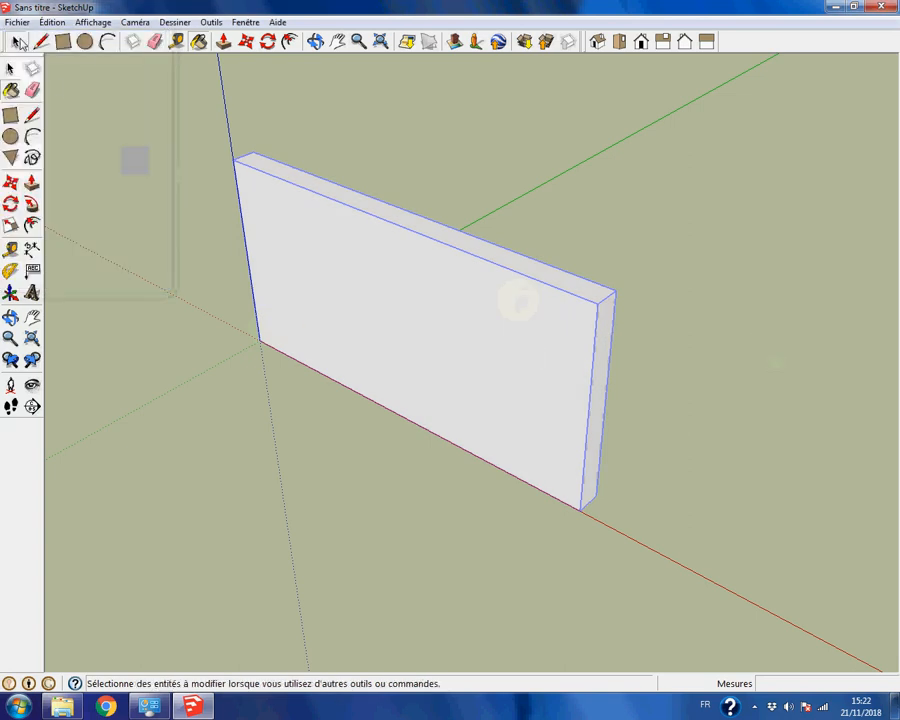
{"action": "left_click", "coordinate": [14, 41]}
Save the plate model as coté in the Nouveau dossier folder inside temp.
{"action": "middle_click_drag", "start_coordinate": [350, 278], "coordinate": [850, 357]}
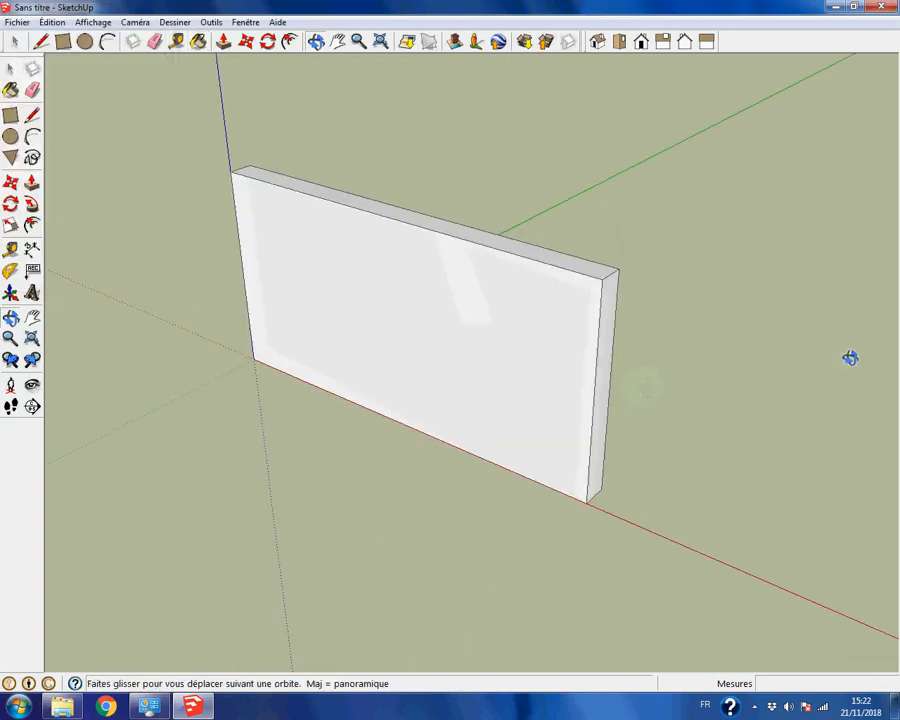
{"action": "left_click", "coordinate": [17, 22]}
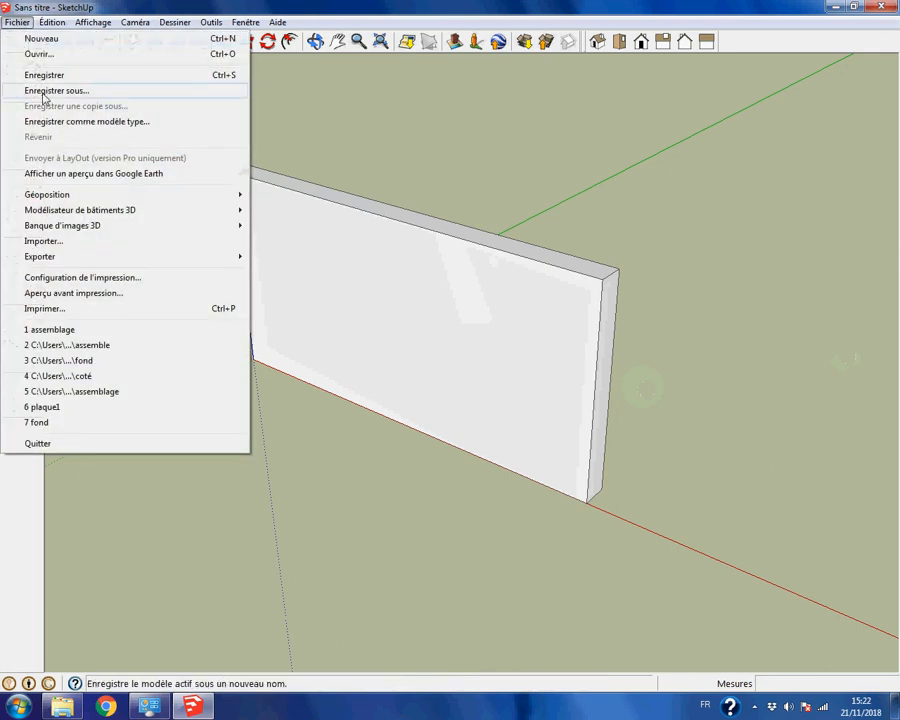
{"action": "left_click", "coordinate": [26, 89]}
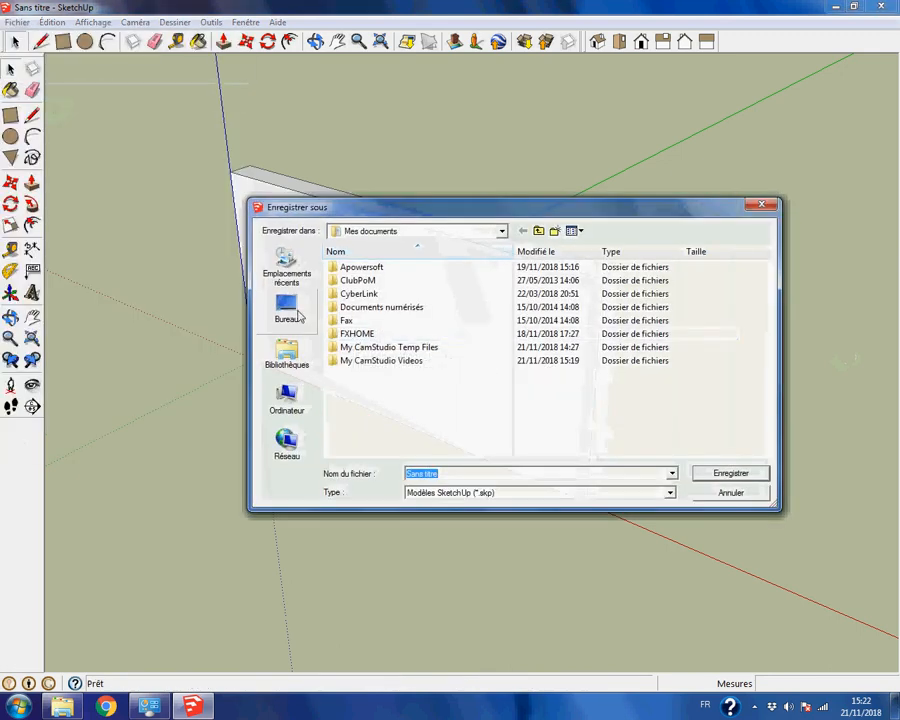
{"action": "left_click", "coordinate": [298, 316]}
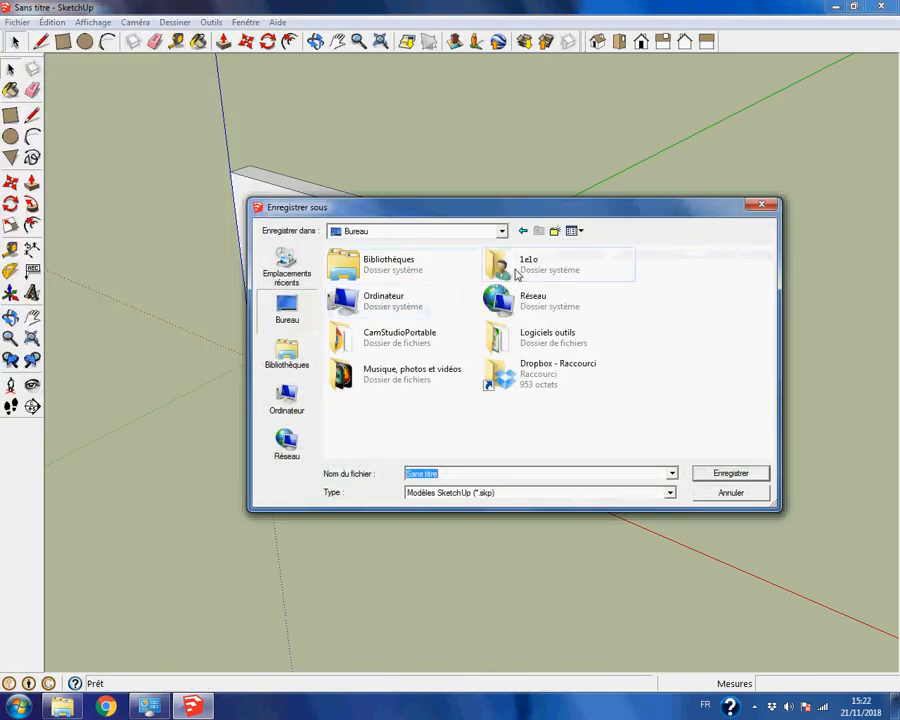
{"action": "double_click", "coordinate": [515, 274]}
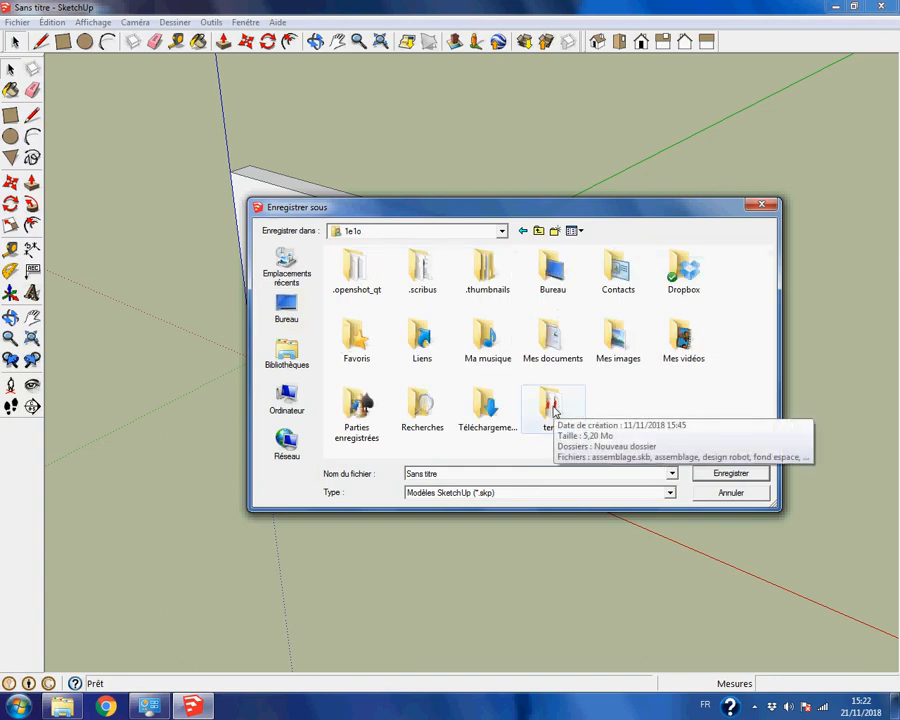
{"action": "double_click", "coordinate": [555, 412]}
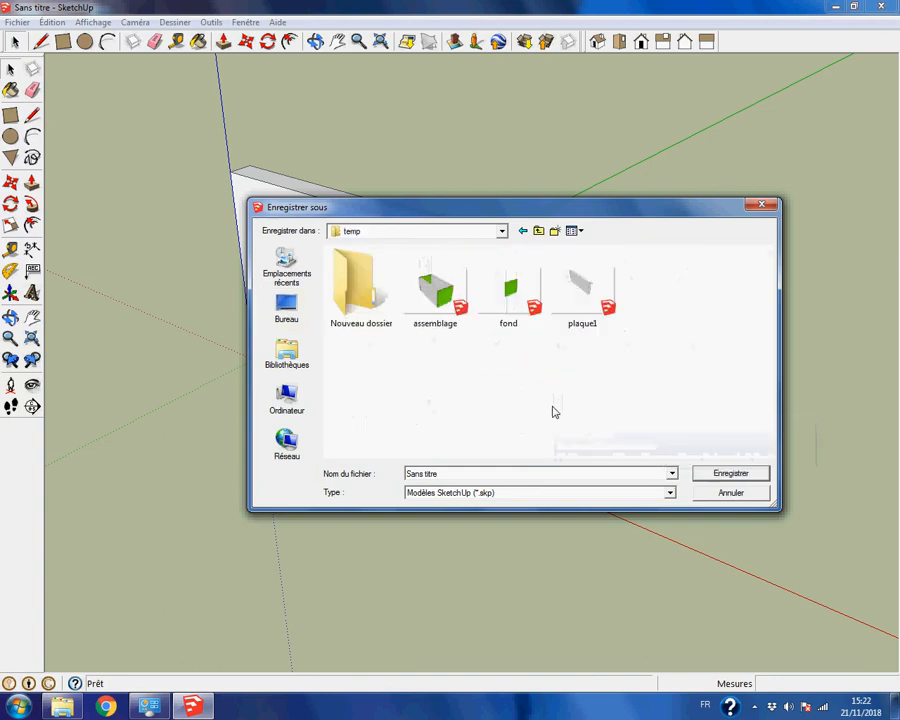
{"action": "double_click", "coordinate": [368, 300]}
{"action": "left_click", "coordinate": [415, 470]}
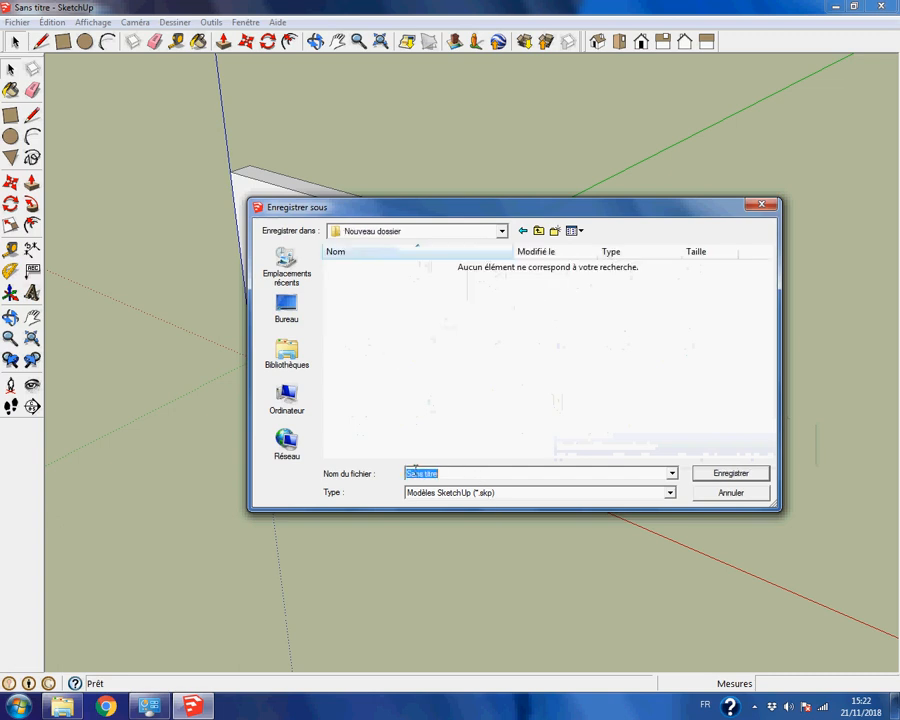
{"action": "type", "text": "coté"}
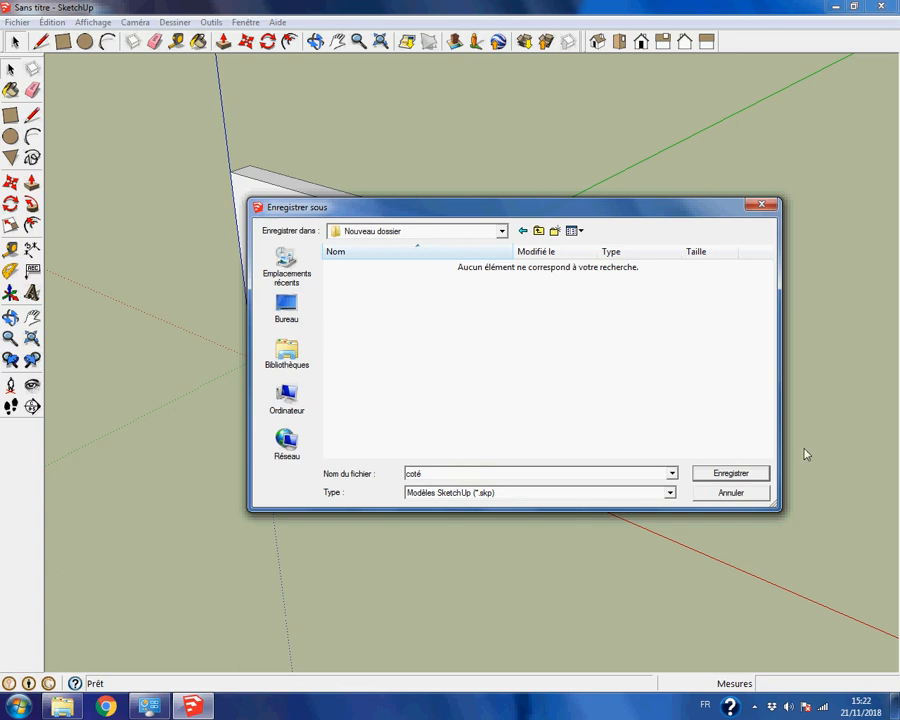
{"action": "left_click", "coordinate": [746, 474]}
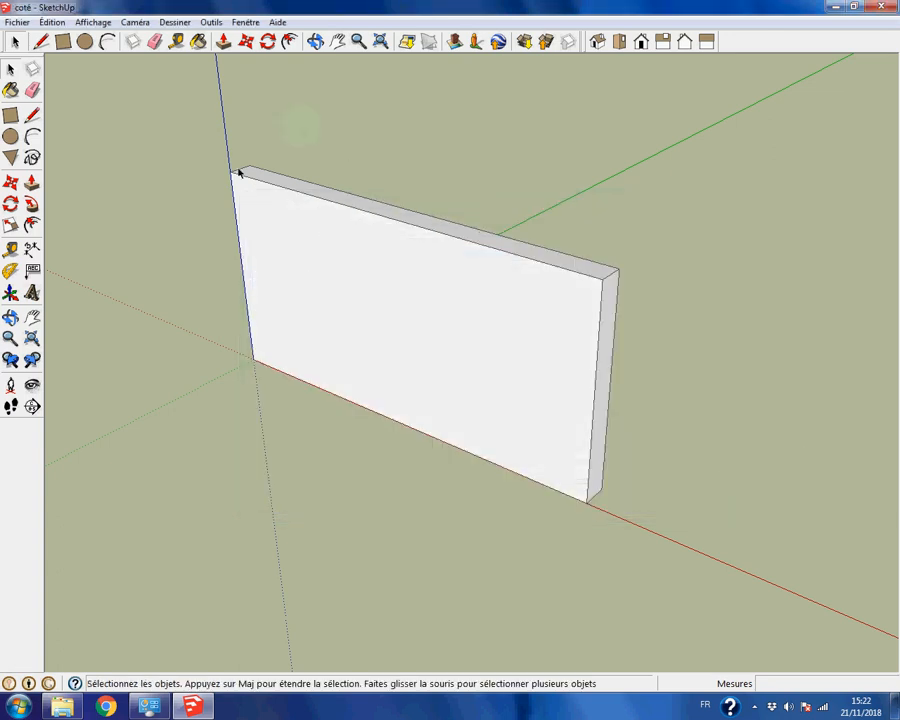
Explode the plate group back into separate faces and edges.
{"action": "middle_click_drag", "start_coordinate": [657, 413], "coordinate": [604, 478]}
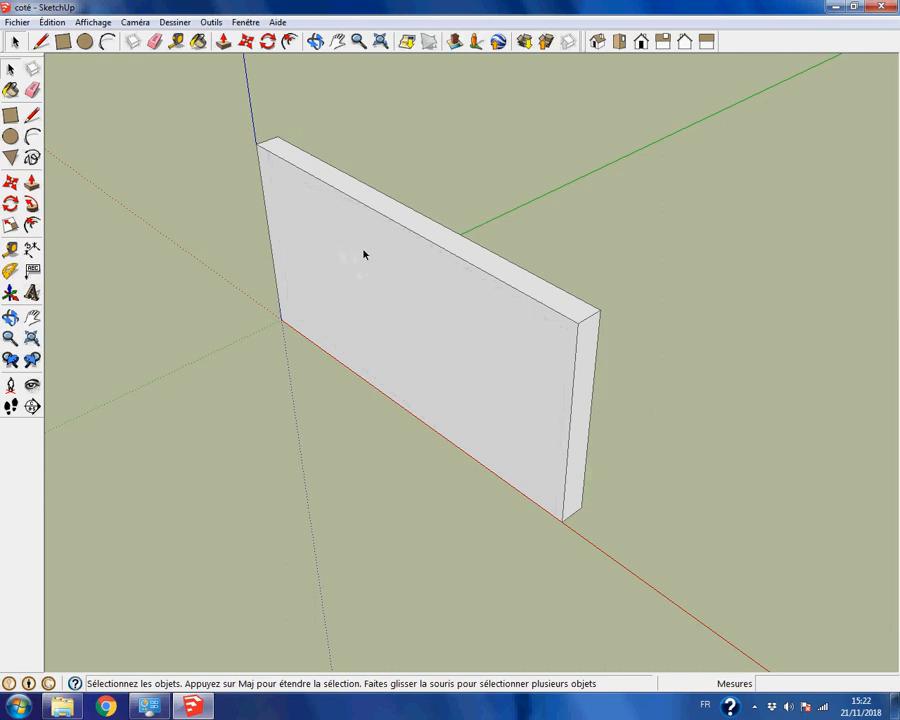
{"action": "left_click", "coordinate": [398, 287]}
{"action": "right_click", "coordinate": [402, 270]}
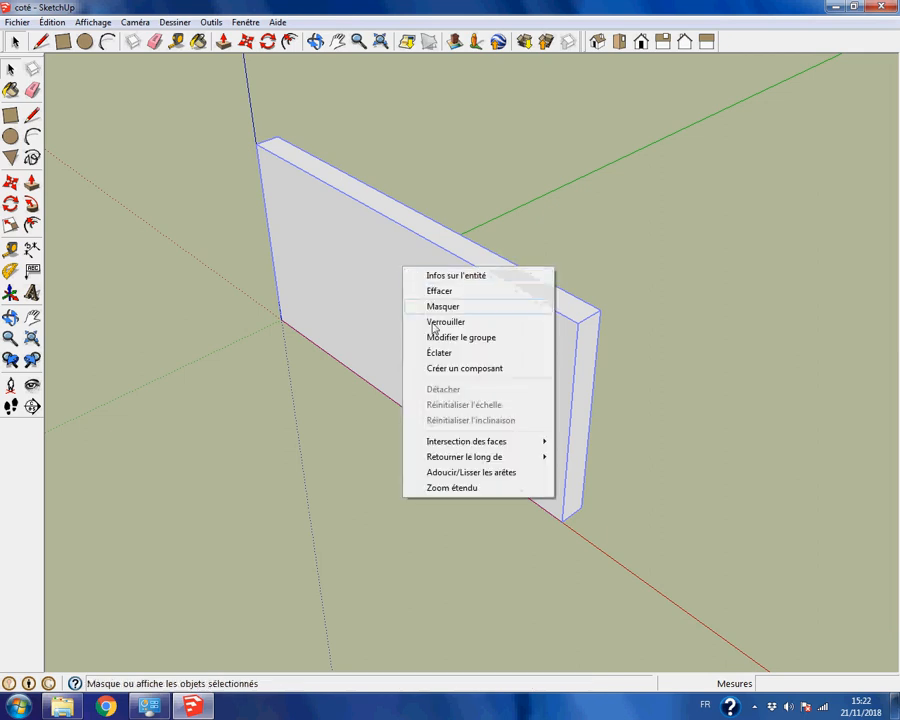
{"action": "left_click", "coordinate": [443, 355]}
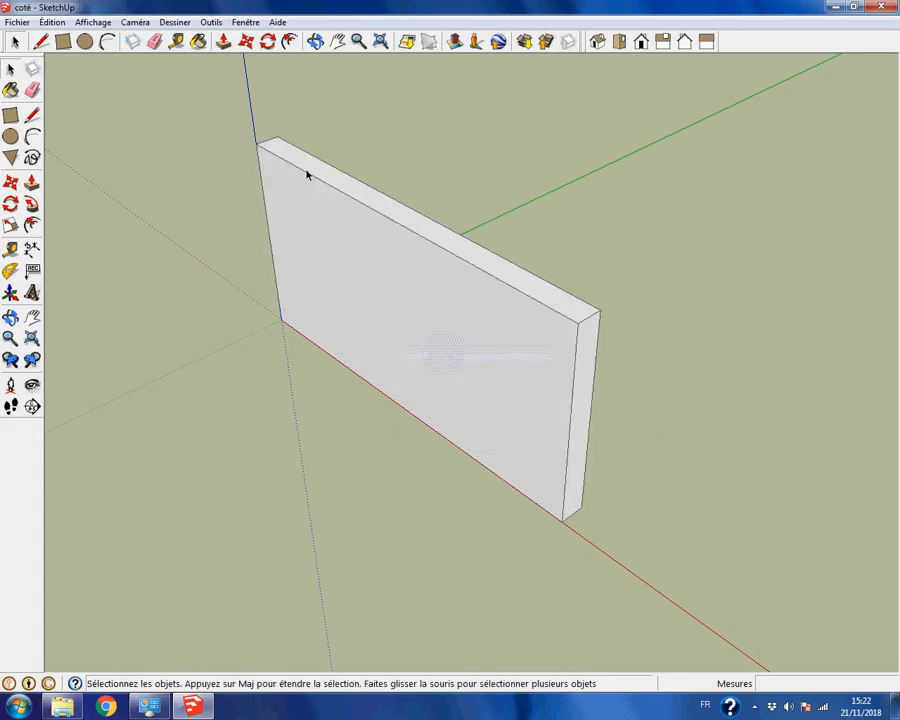
{"action": "left_click", "coordinate": [603, 216]}
Dimension the plate's vertical edge at the origin, its long bottom edge and its thickness at the far bottom corner.
{"action": "left_click", "coordinate": [32, 251]}
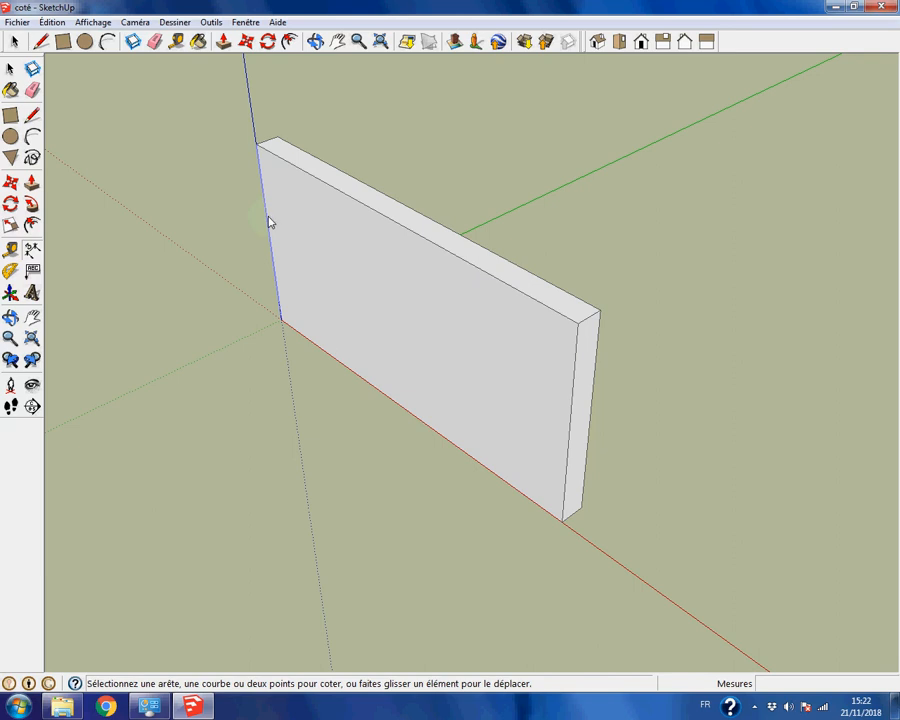
{"action": "left_click", "coordinate": [268, 220]}
{"action": "left_click", "coordinate": [218, 240]}
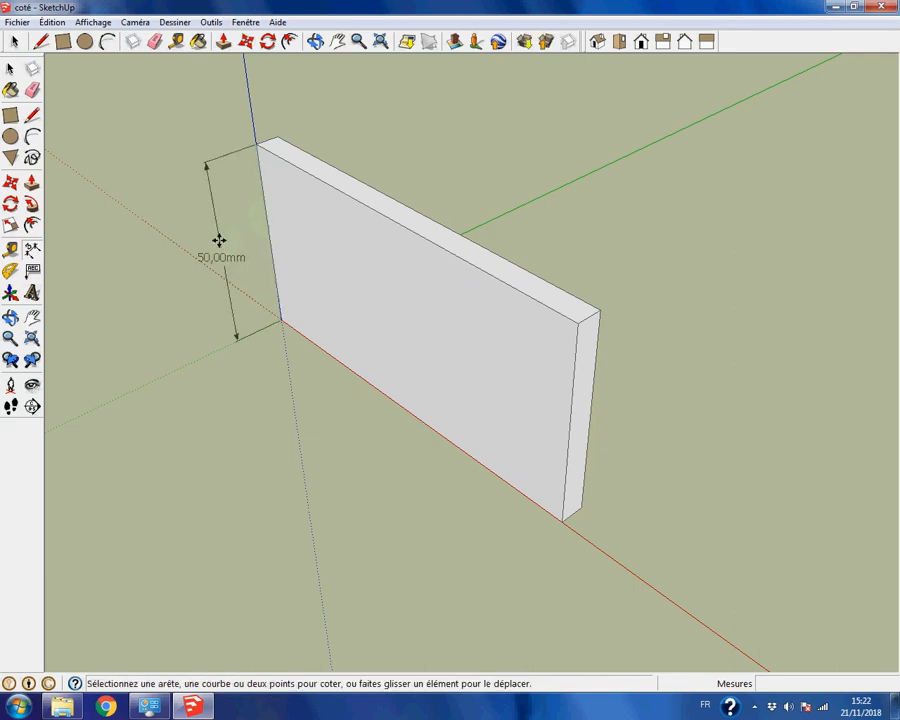
{"action": "left_click", "coordinate": [380, 397]}
{"action": "left_click", "coordinate": [355, 430]}
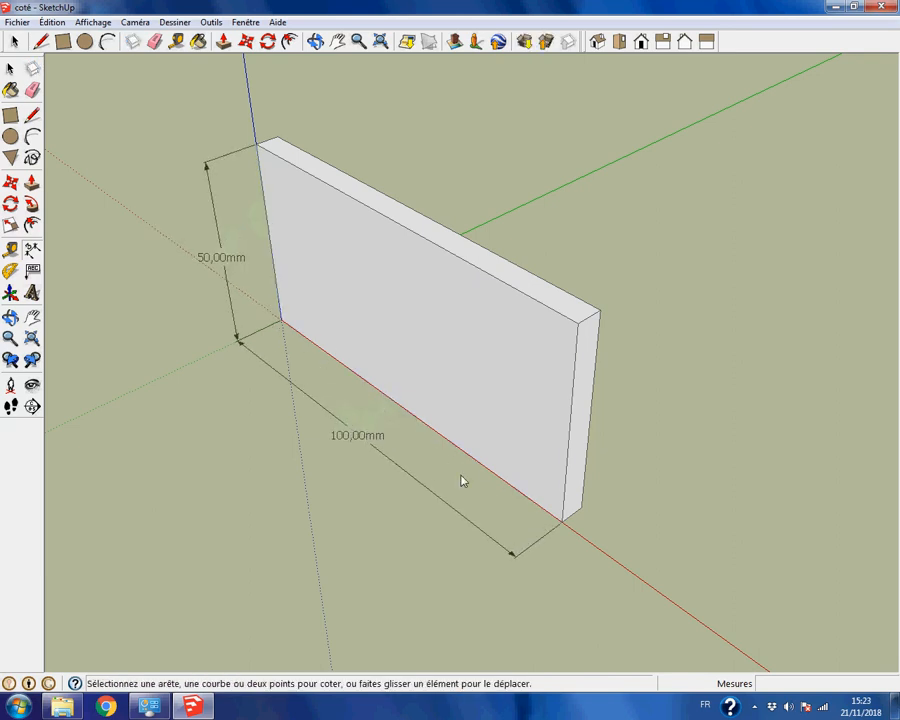
{"action": "left_click", "coordinate": [581, 509]}
{"action": "left_click", "coordinate": [565, 520]}
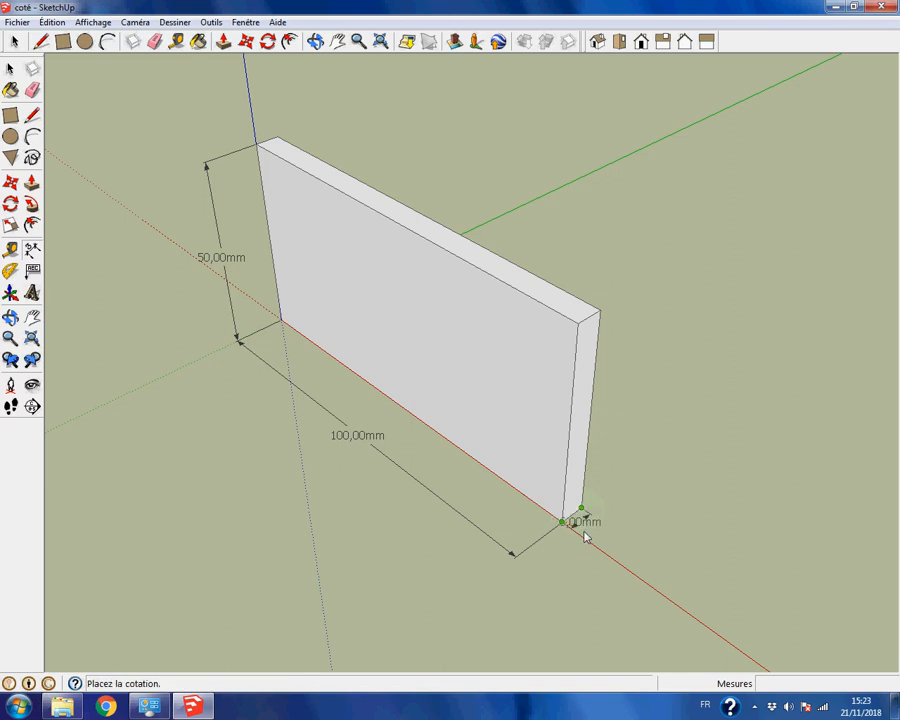
{"action": "left_click", "coordinate": [590, 534]}
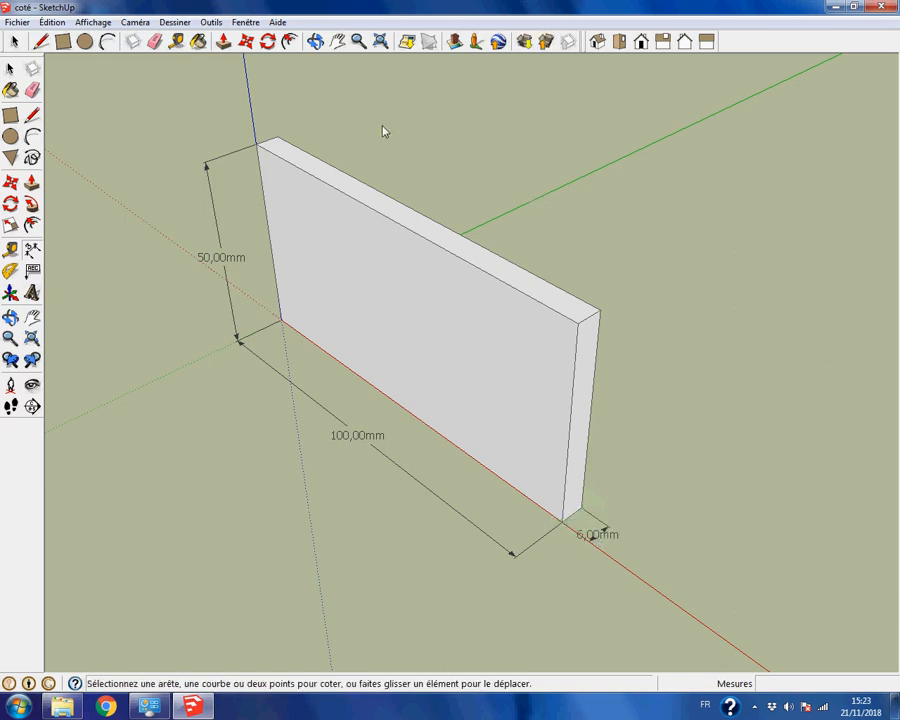
Select the whole plate together with its three dimensions and make them one group.
{"action": "left_click", "coordinate": [14, 41]}
{"action": "key", "text": "ctrl+a"}
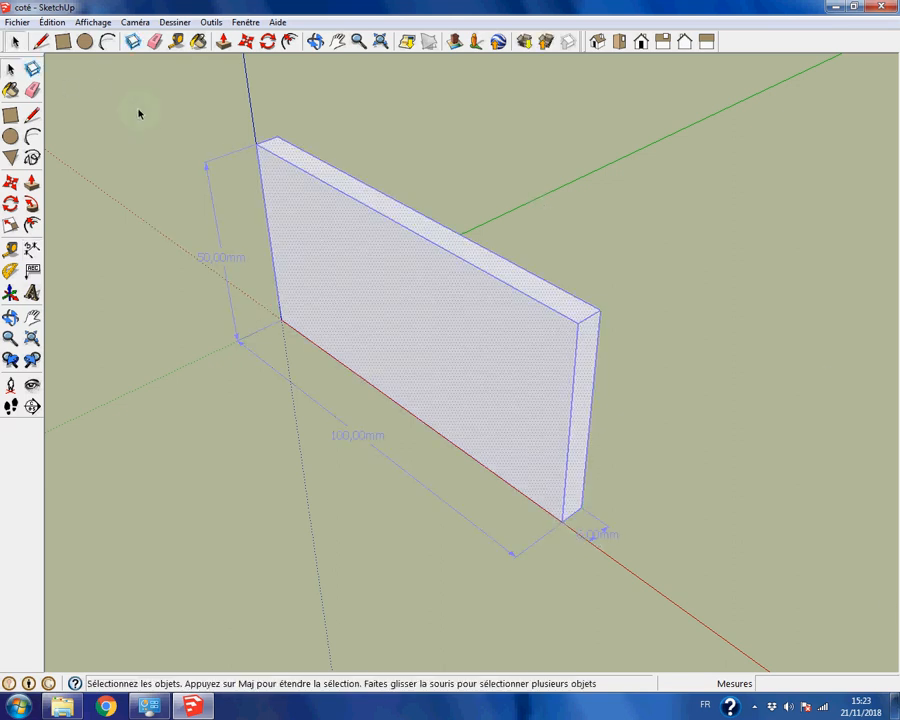
{"action": "right_click", "coordinate": [443, 287]}
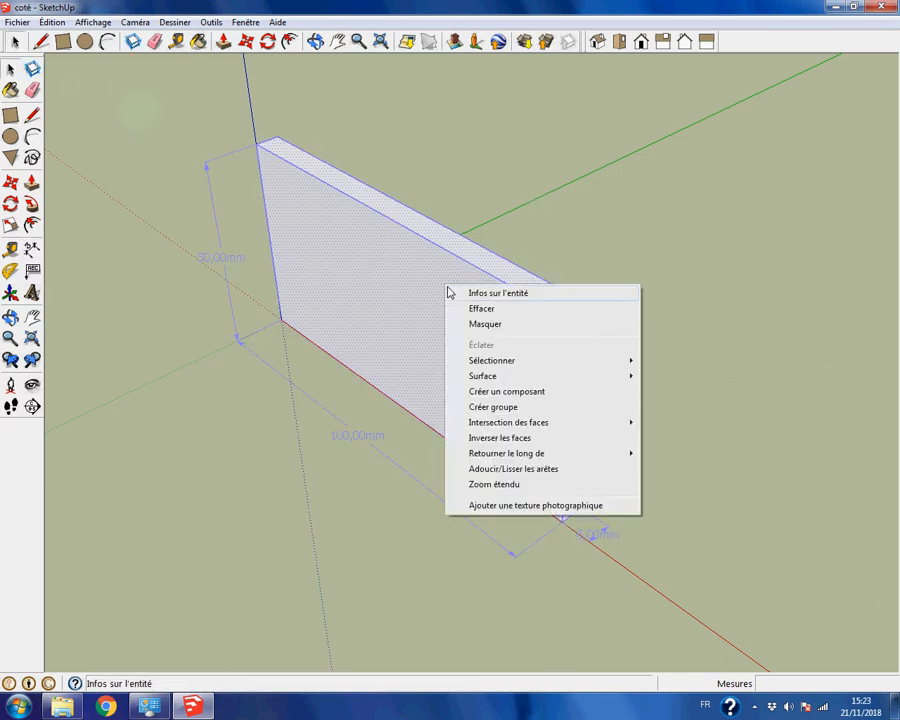
{"action": "left_click", "coordinate": [505, 412]}
Save the regrouped plate under its existing file name and start a new empty model.
{"action": "left_click", "coordinate": [17, 22]}
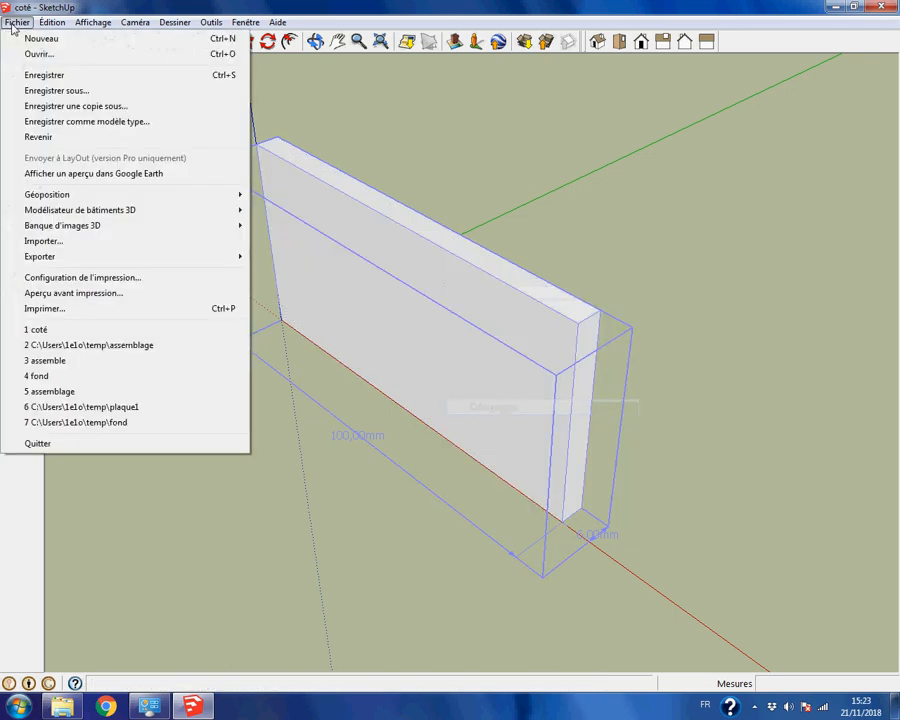
{"action": "left_click", "coordinate": [40, 74]}
{"action": "left_click", "coordinate": [568, 131]}
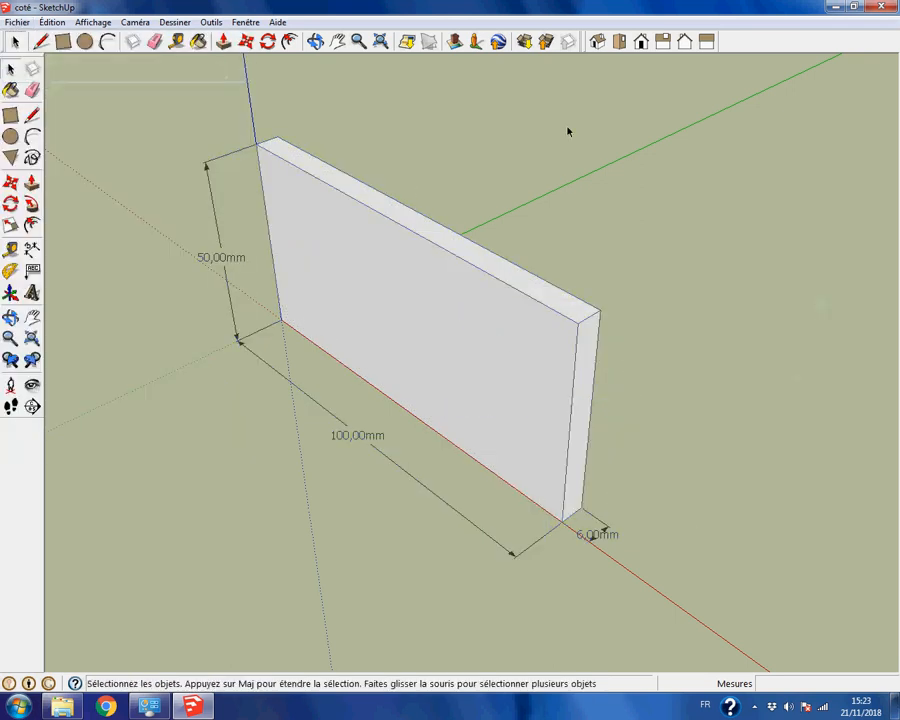
{"action": "left_click", "coordinate": [15, 22]}
{"action": "left_click", "coordinate": [28, 37]}
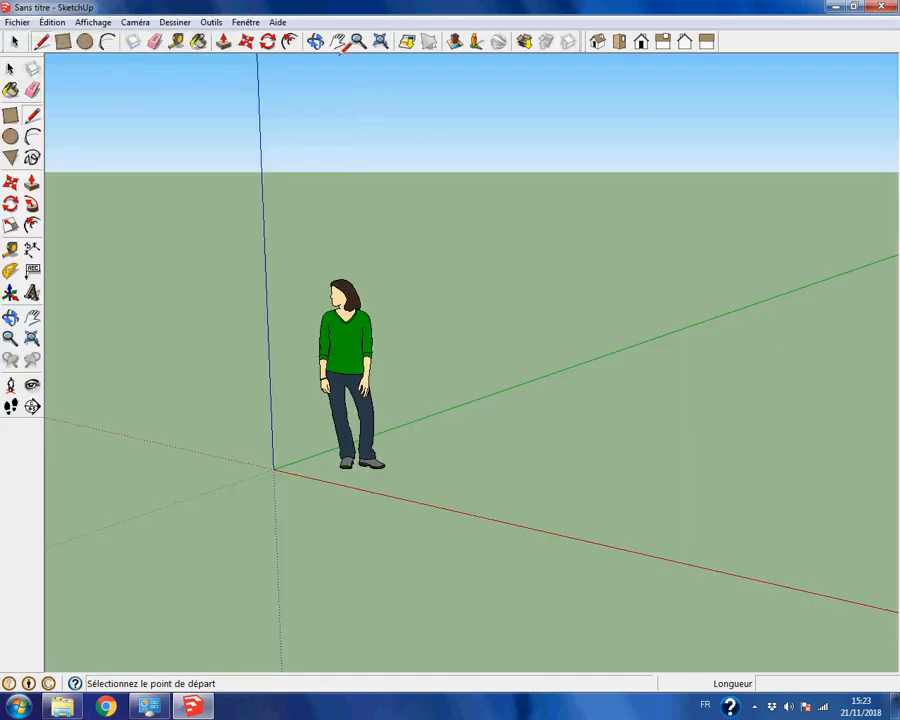
Apply the default style Création de modèles terrestres to the new model.
{"action": "left_click", "coordinate": [246, 22]}
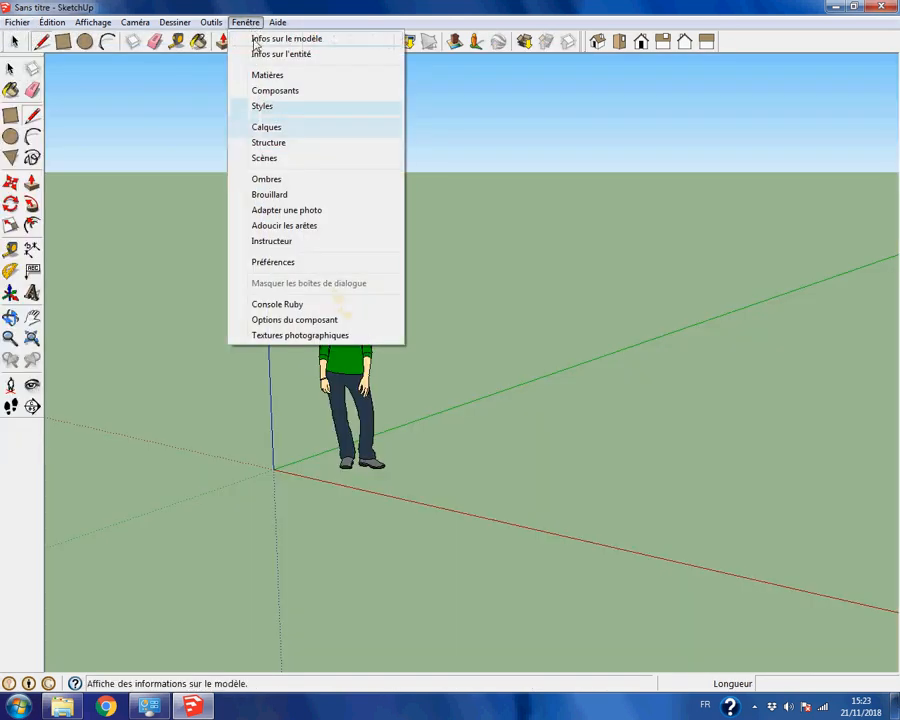
{"action": "left_click", "coordinate": [265, 106]}
{"action": "left_click", "coordinate": [449, 234]}
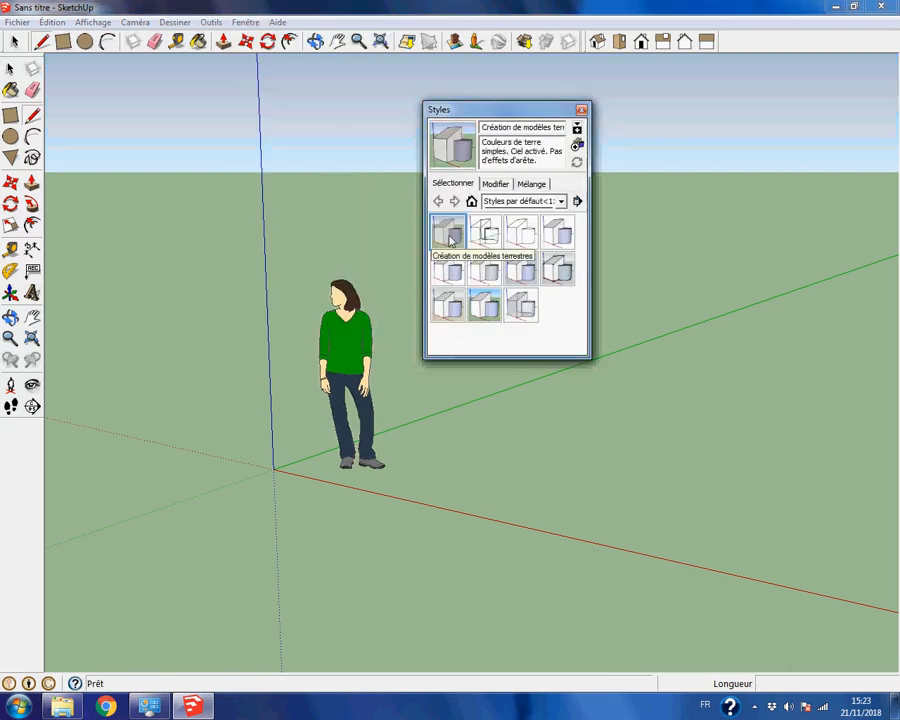
{"action": "left_click", "coordinate": [581, 111]}
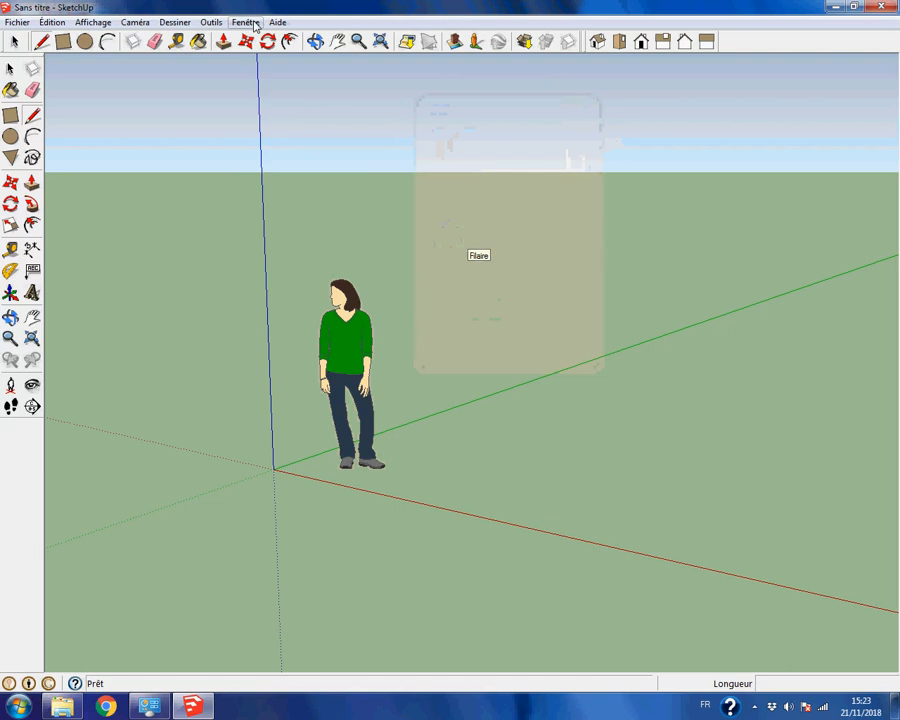
Set the new model's length units to decimal millimetres.
{"action": "left_click", "coordinate": [255, 24]}
{"action": "left_click", "coordinate": [261, 40]}
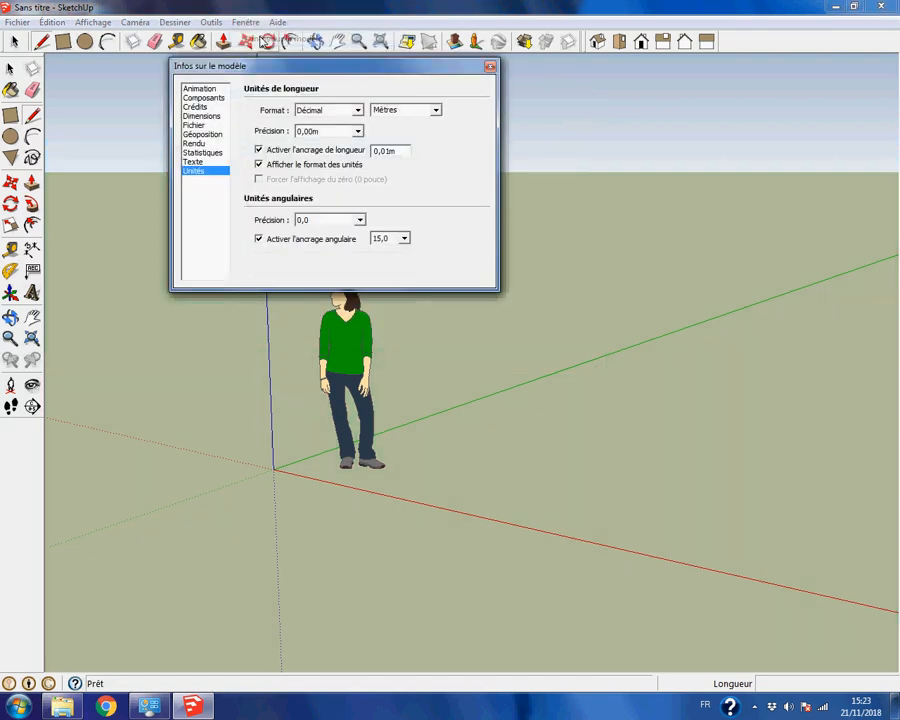
{"action": "left_click", "coordinate": [436, 110]}
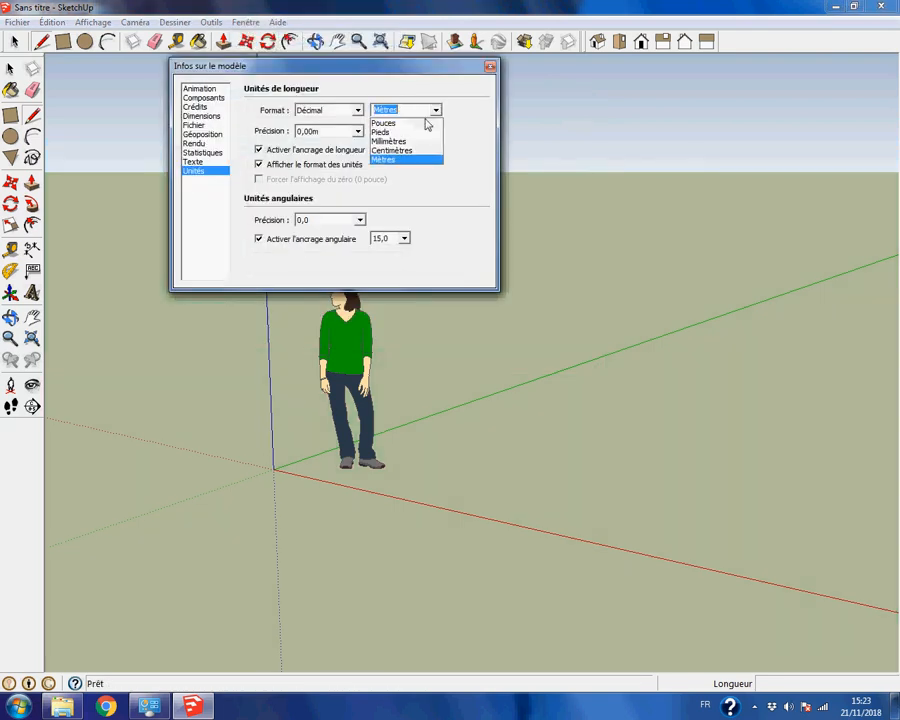
{"action": "left_click", "coordinate": [395, 140]}
{"action": "key", "text": "Escape"}
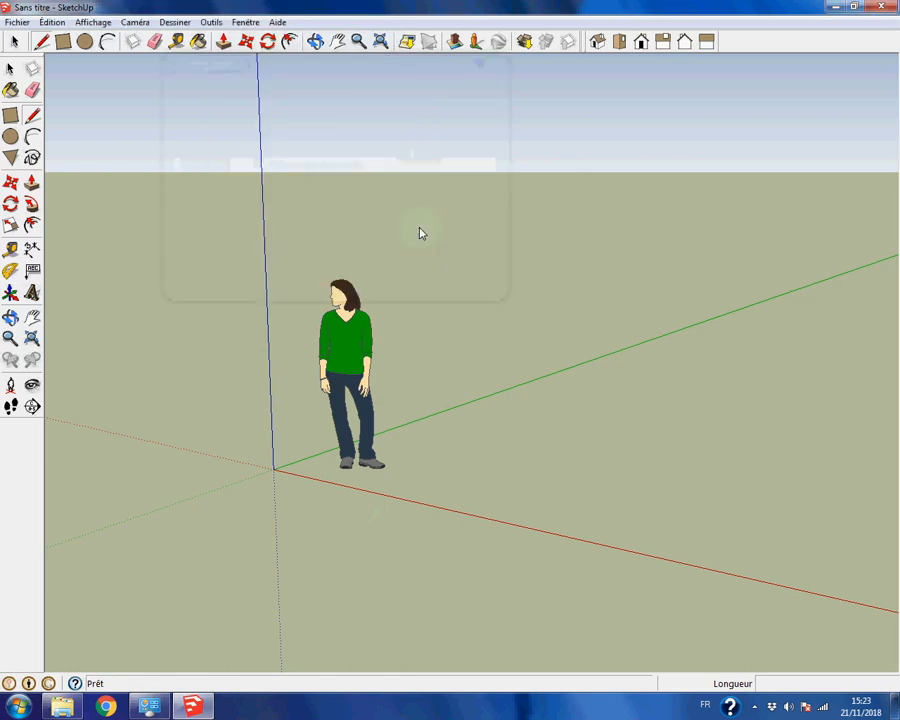
Draw a ground rectangle from the origin, 3 mm along the red axis and 50 mm along the green axis.
{"action": "left_click", "coordinate": [63, 41]}
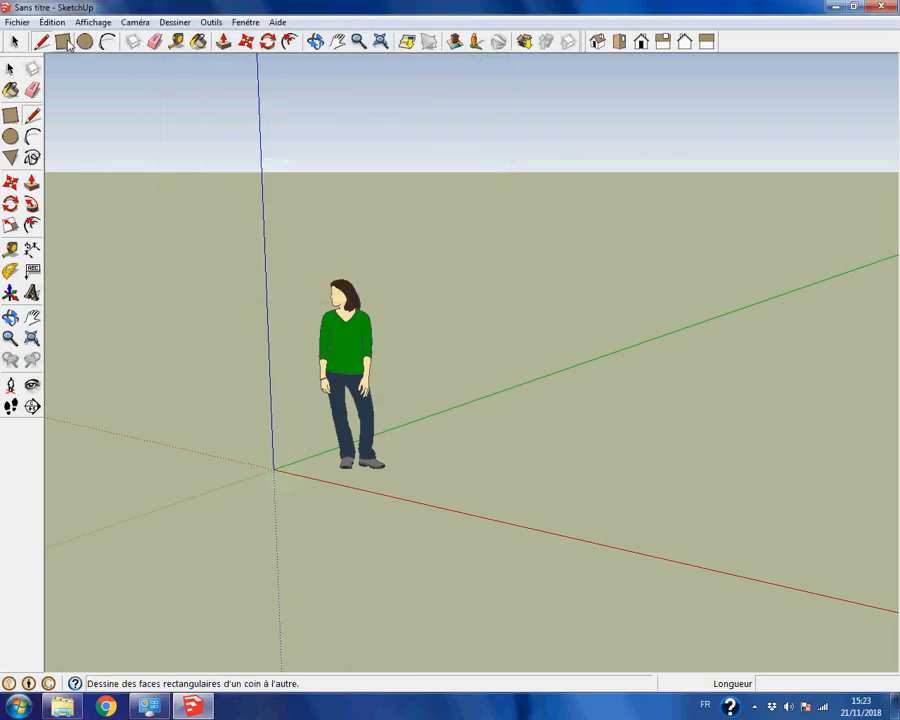
{"action": "left_click", "coordinate": [278, 467]}
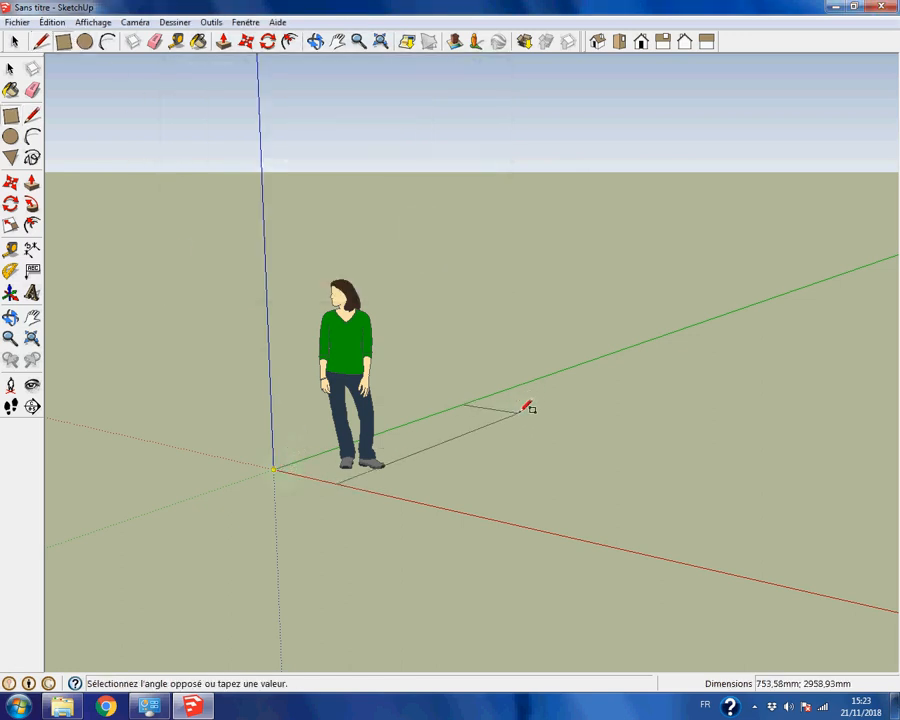
{"action": "type", "text": "3;50"}
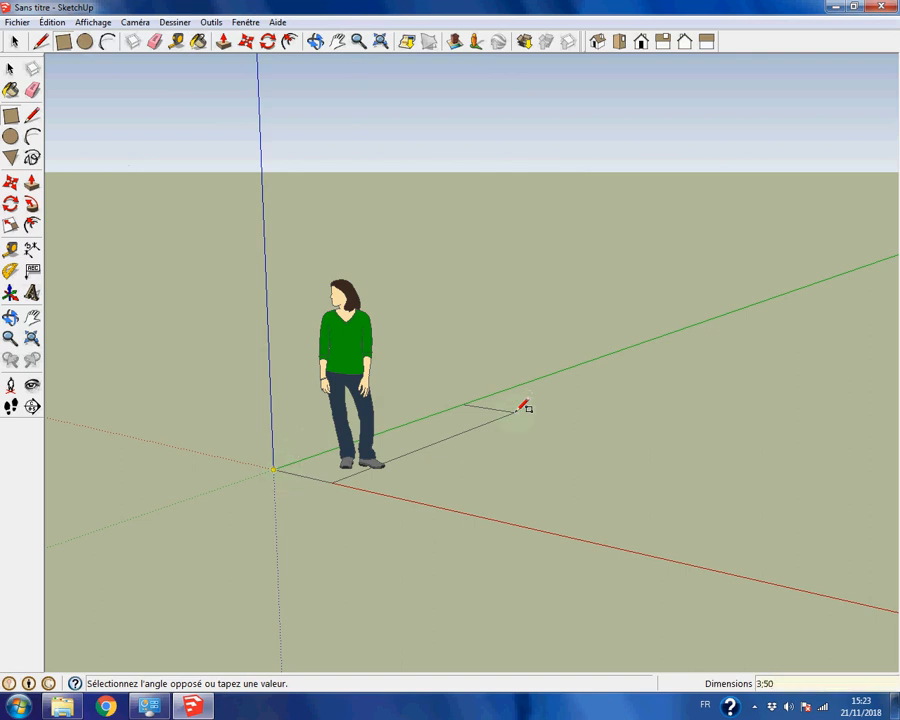
{"action": "key", "text": "Return"}
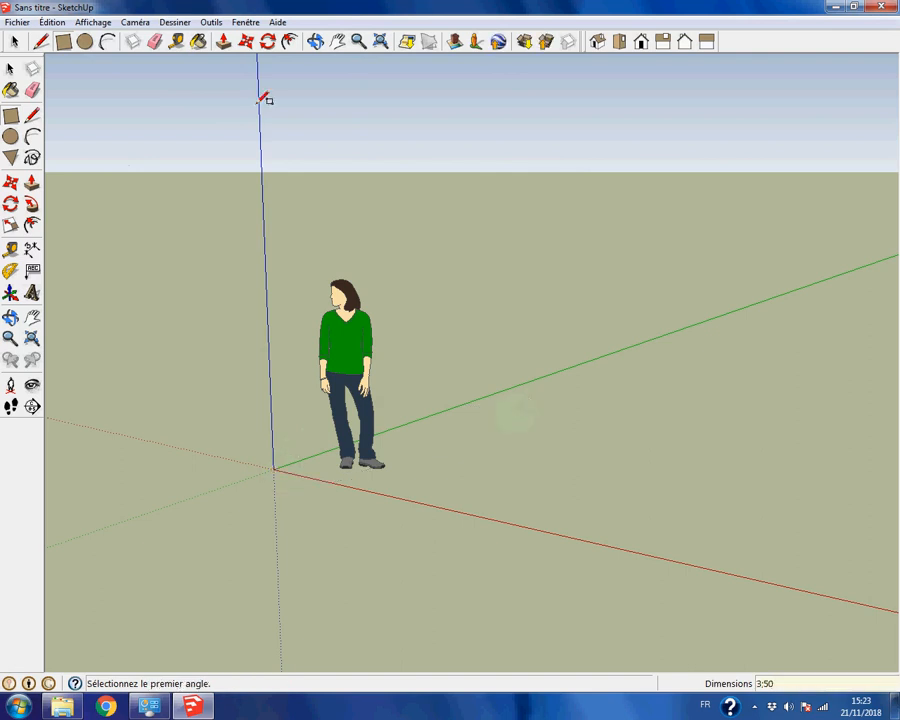
Delete the default human figure standing near the origin and bring the small rectangle into full view.
{"action": "left_click", "coordinate": [13, 46]}
{"action": "left_click", "coordinate": [353, 354]}
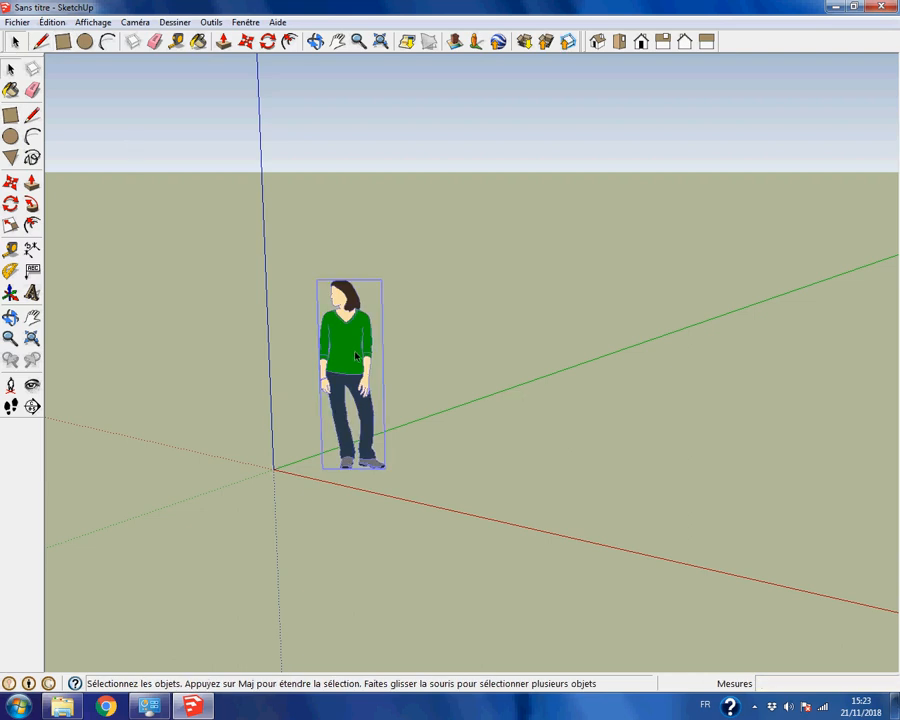
{"action": "key", "text": "Delete"}
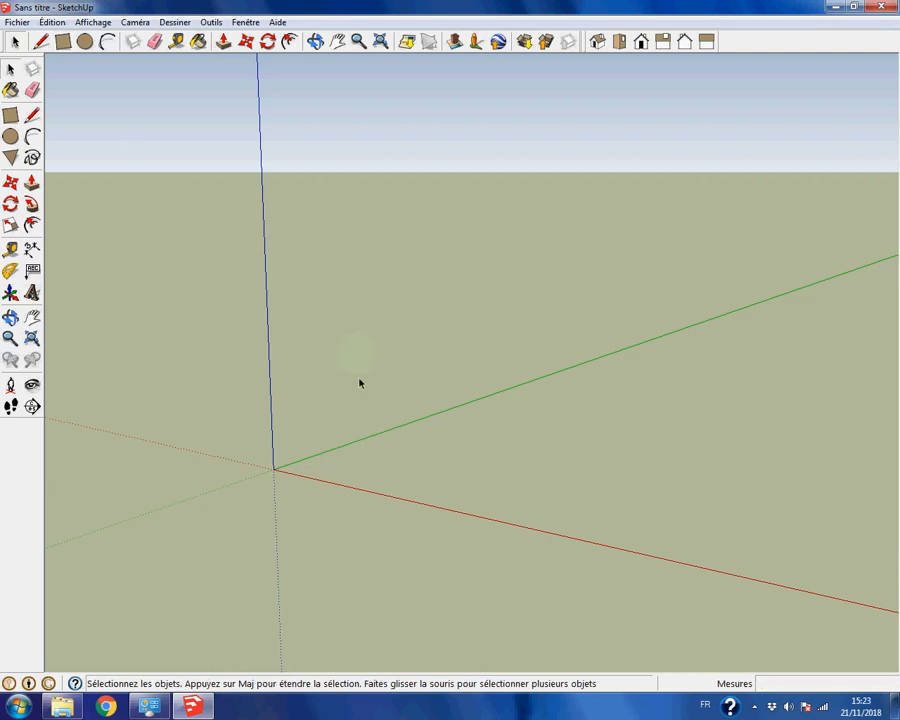
{"action": "left_click", "coordinate": [380, 41]}
{"action": "middle_click_drag", "start_coordinate": [486, 306], "coordinate": [553, 375]}
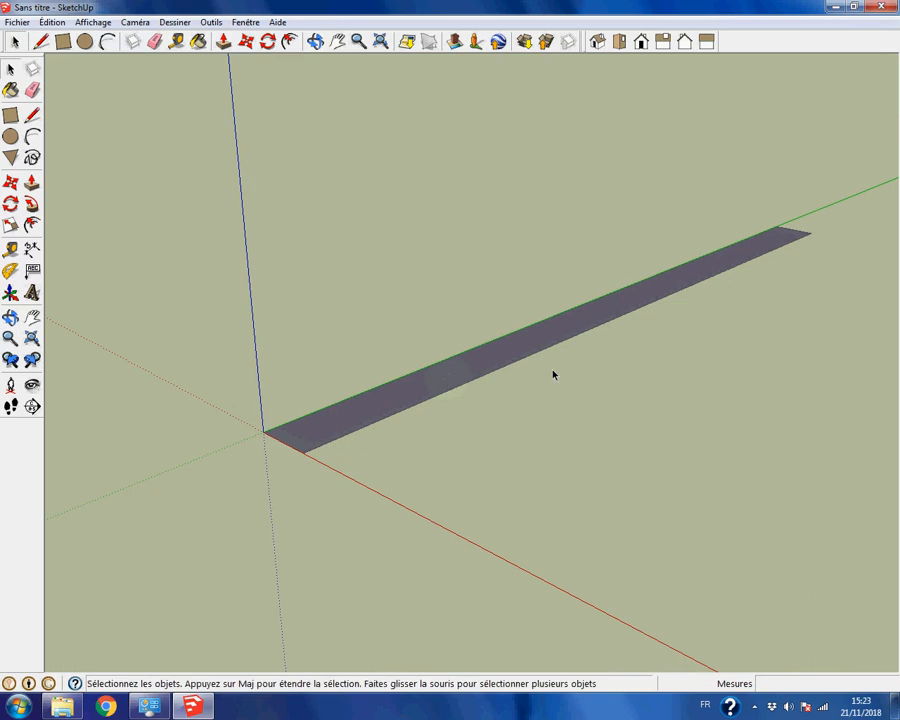
Push/Pull the 3 × 50 mm rectangle upward by 50 mm and bring the whole plate into view.
{"action": "left_click", "coordinate": [223, 41]}
{"action": "left_click", "coordinate": [491, 365]}
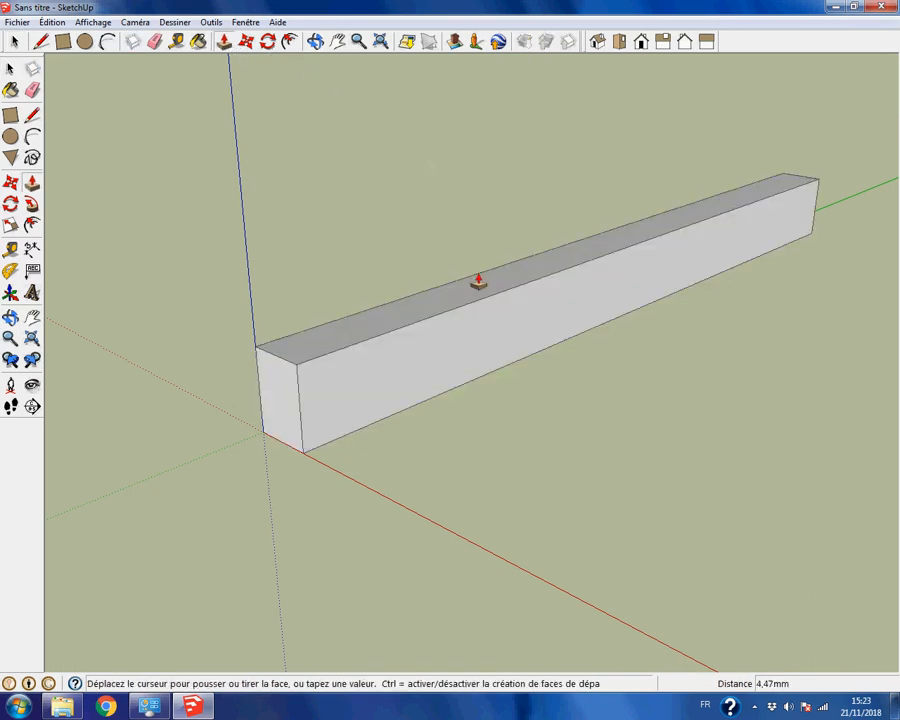
{"action": "type", "text": "50"}
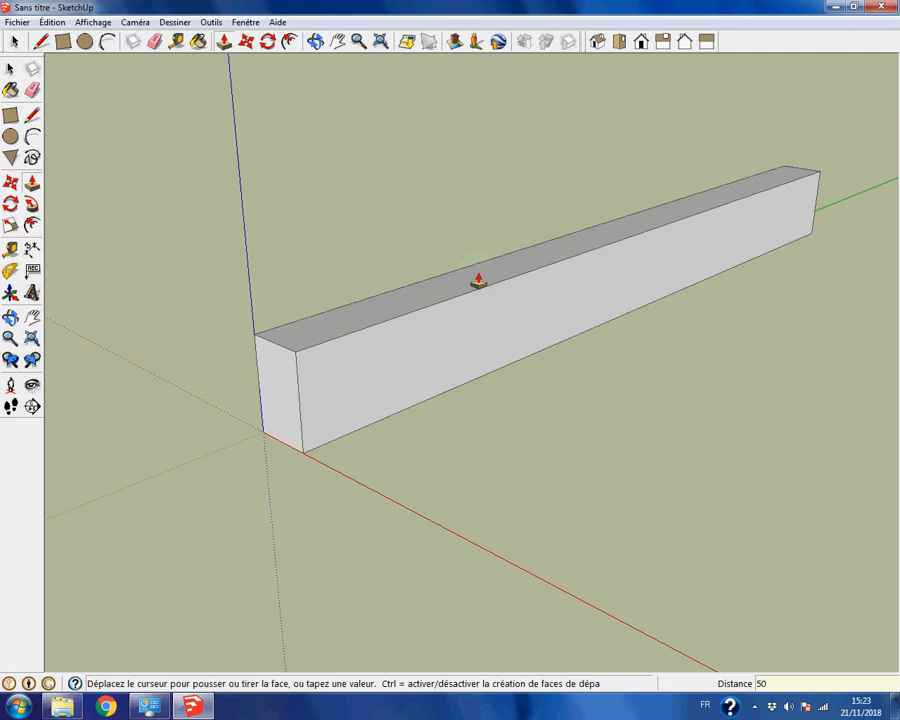
{"action": "key", "text": "Return"}
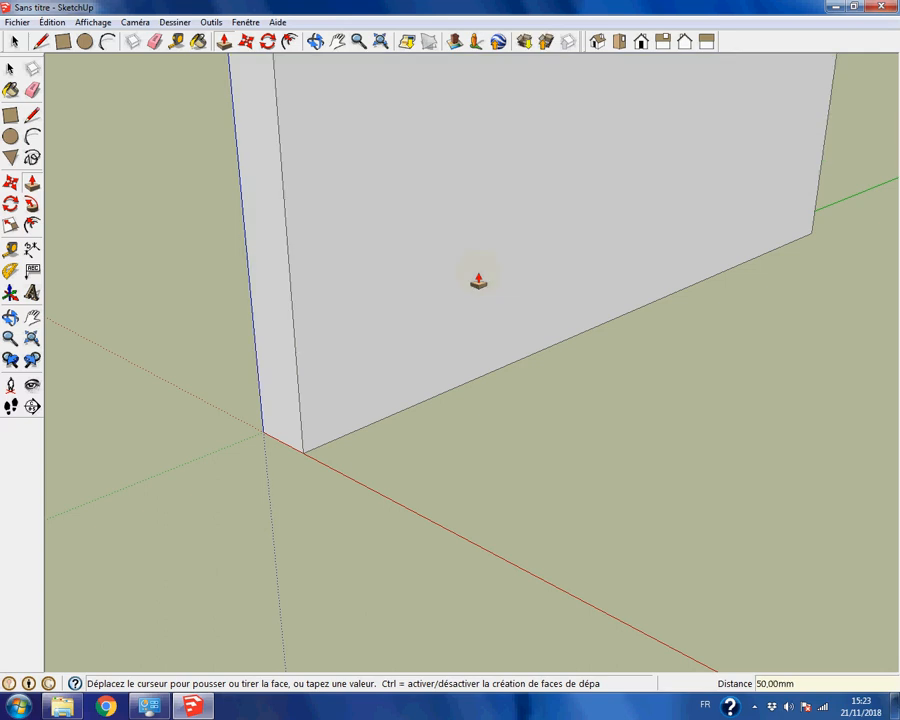
{"action": "left_click", "coordinate": [380, 41]}
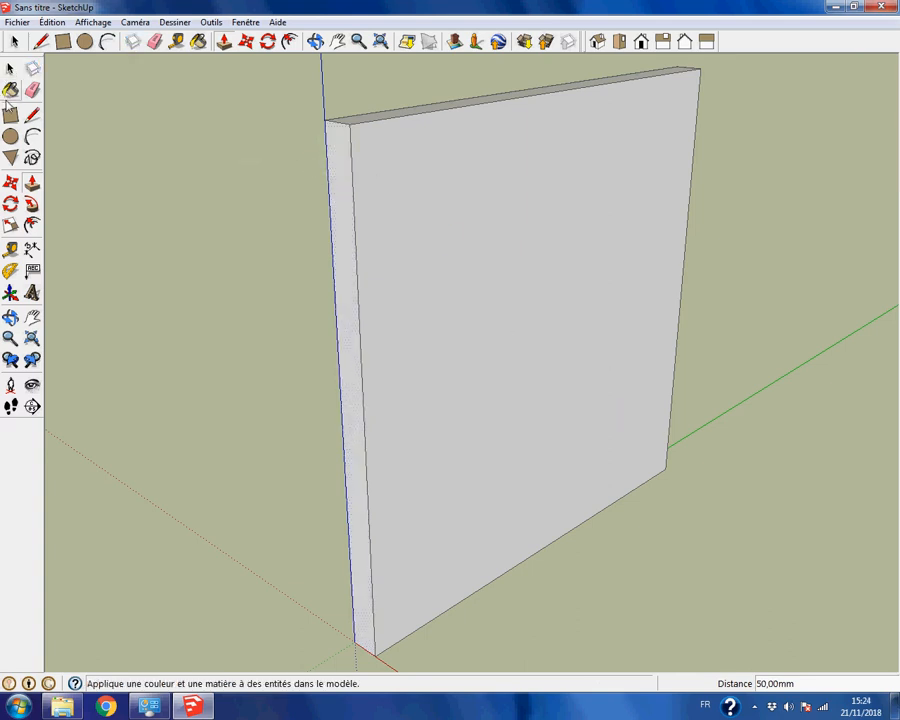
Place vertical guides 6 mm and 3 mm inward from the large face's vertical edge nearest the origin.
{"action": "middle_click_drag", "start_coordinate": [172, 274], "coordinate": [100, 260]}
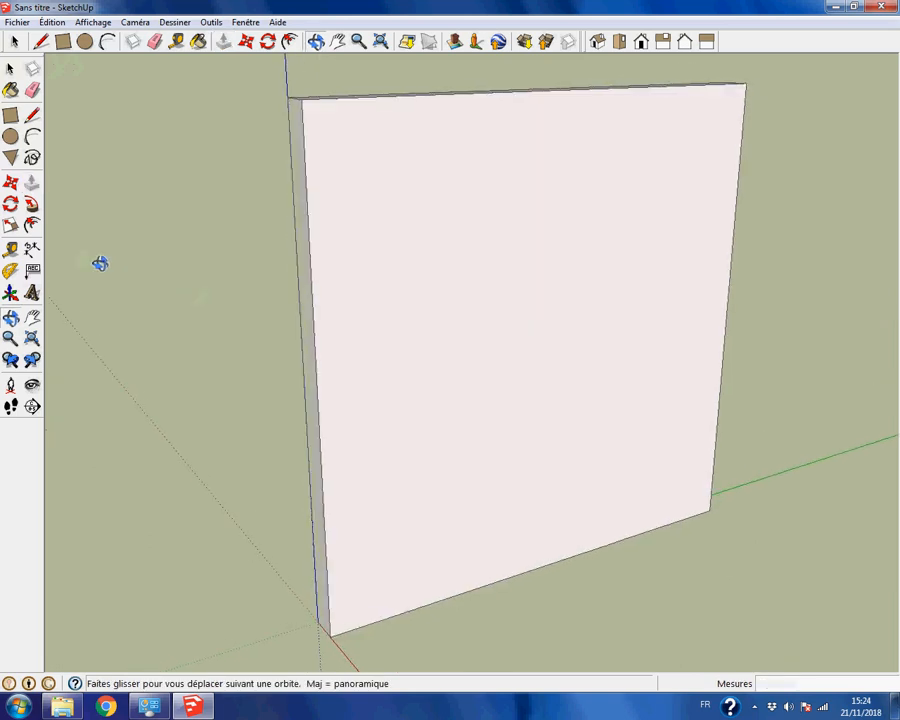
{"action": "key", "text": "p"}
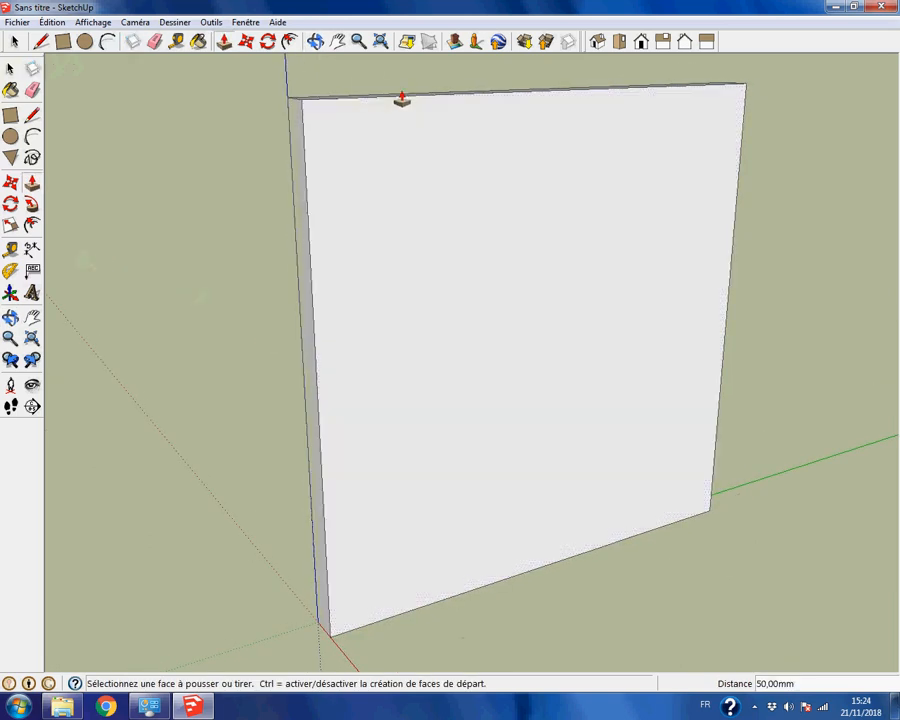
{"action": "left_click", "coordinate": [10, 249]}
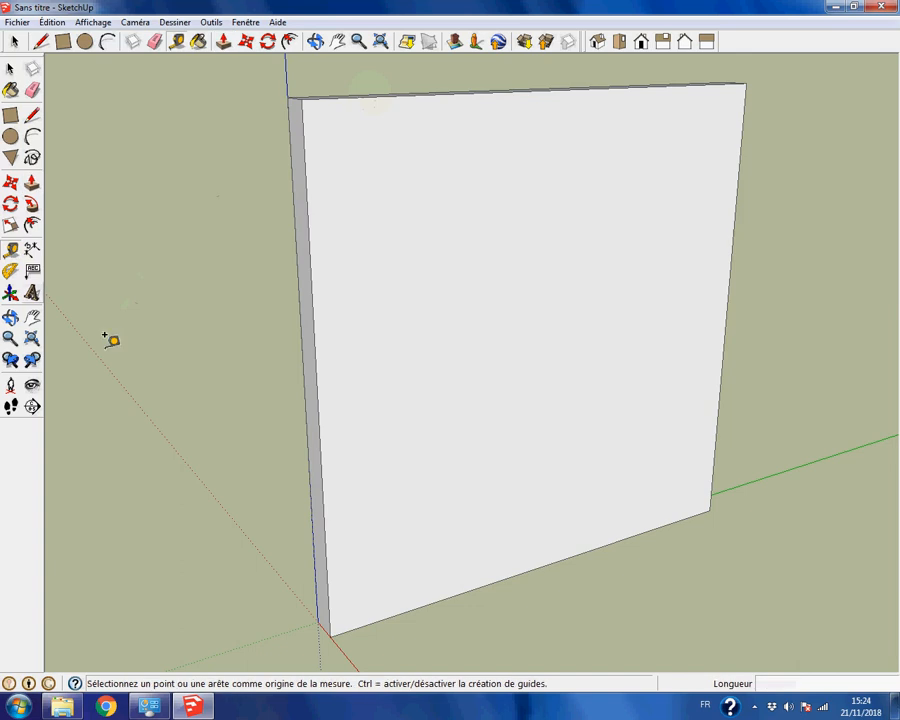
{"action": "left_click", "coordinate": [311, 282]}
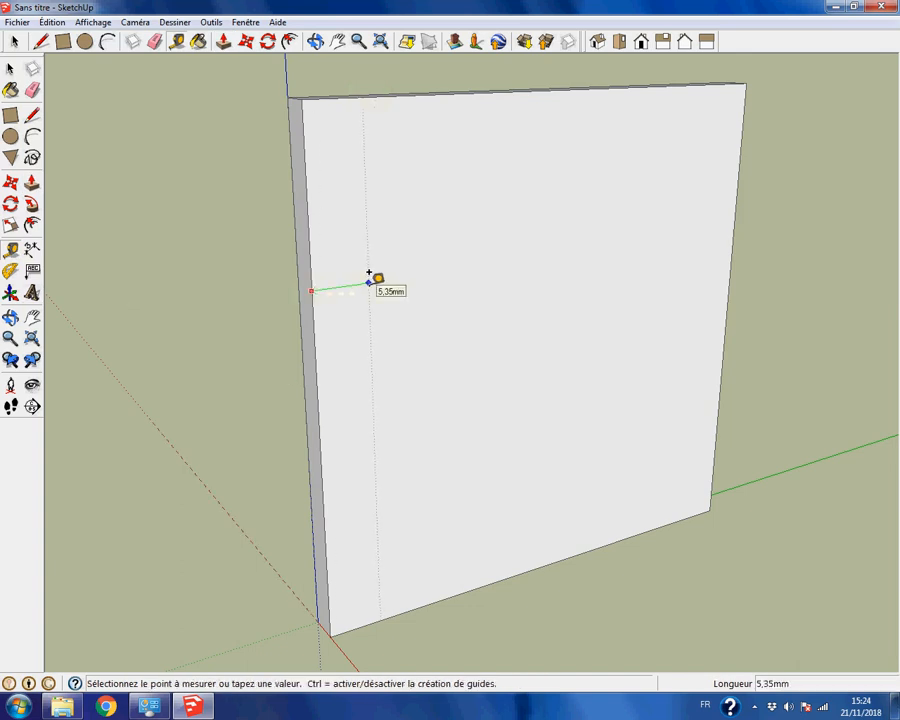
{"action": "left_click", "coordinate": [369, 278]}
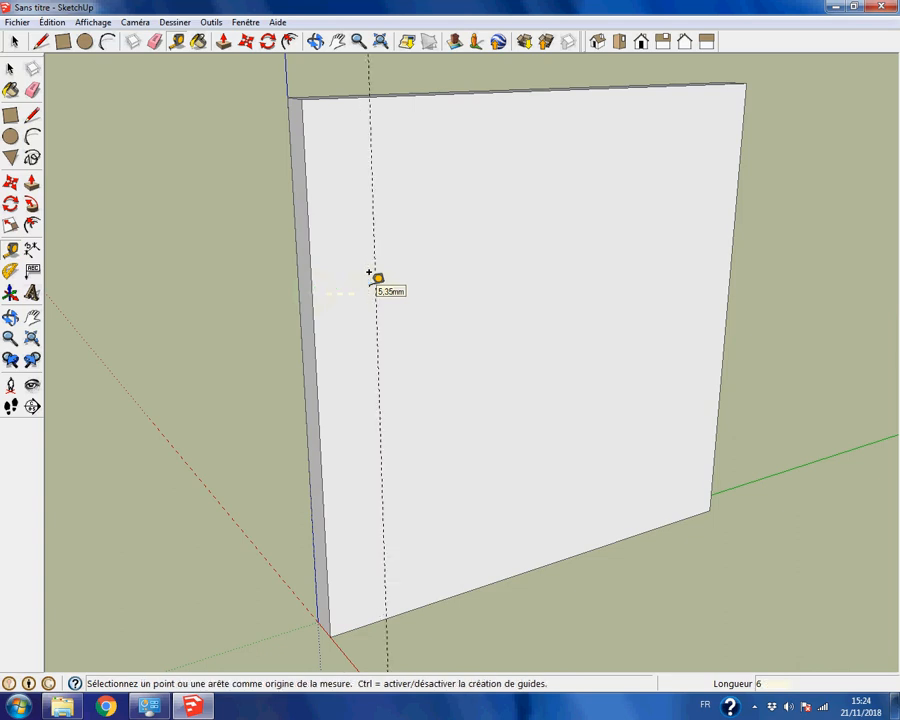
{"action": "left_click", "coordinate": [311, 244]}
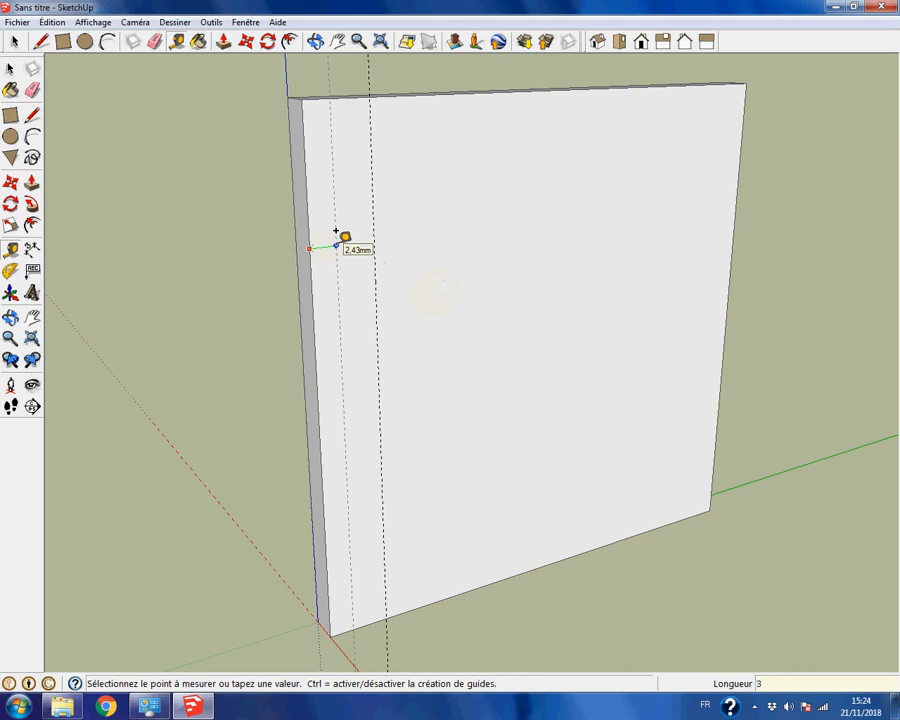
{"action": "left_click", "coordinate": [337, 234]}
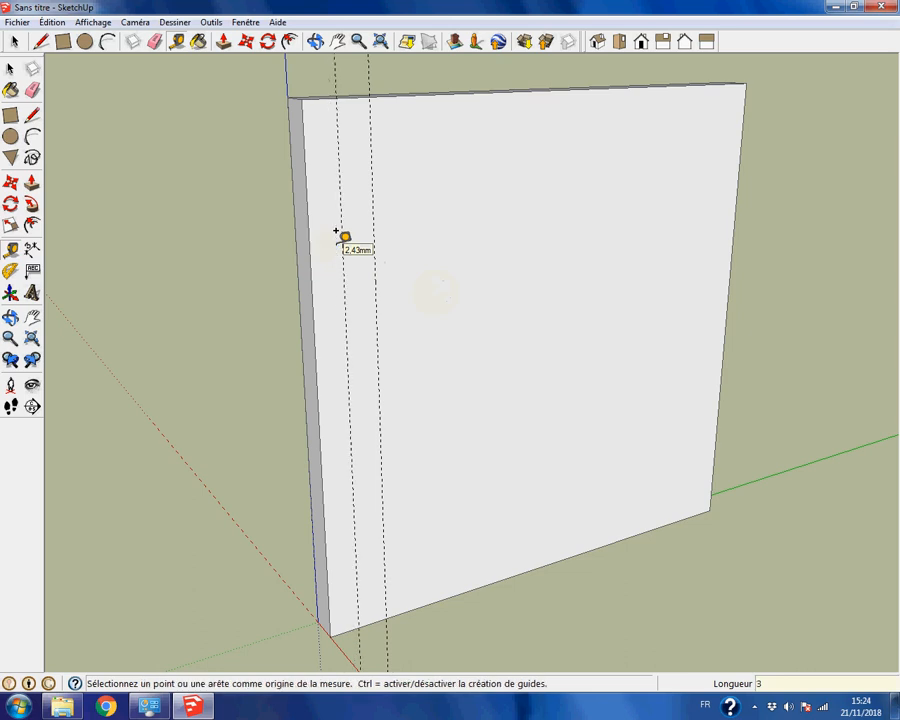
Place vertical guides 6 mm and 3 mm inward from the large face's far vertical edge.
{"action": "left_click", "coordinate": [738, 178]}
{"action": "left_click", "coordinate": [676, 176]}
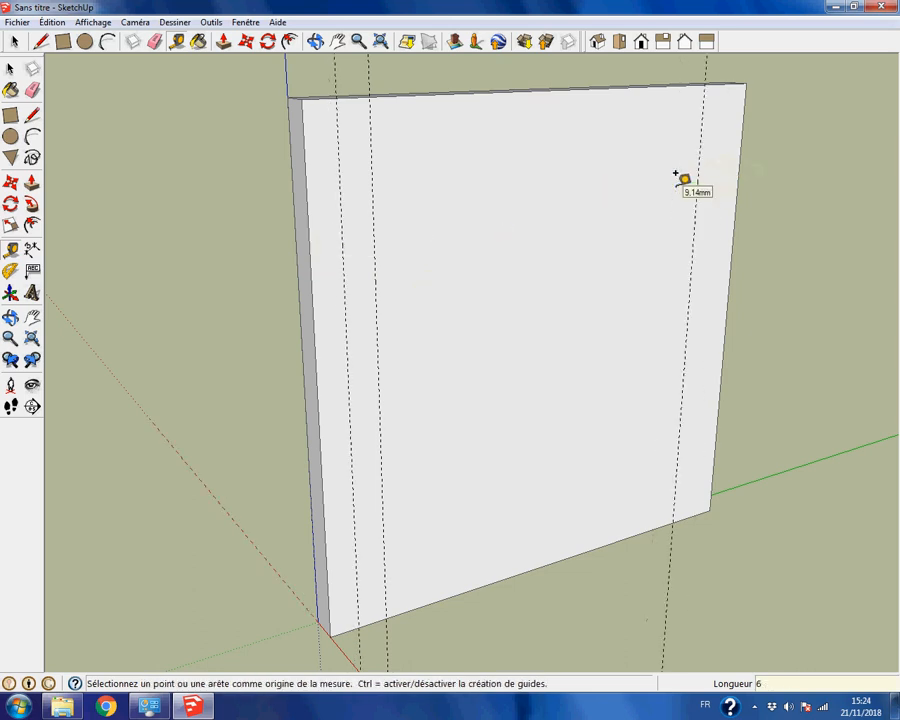
{"action": "left_click", "coordinate": [735, 175]}
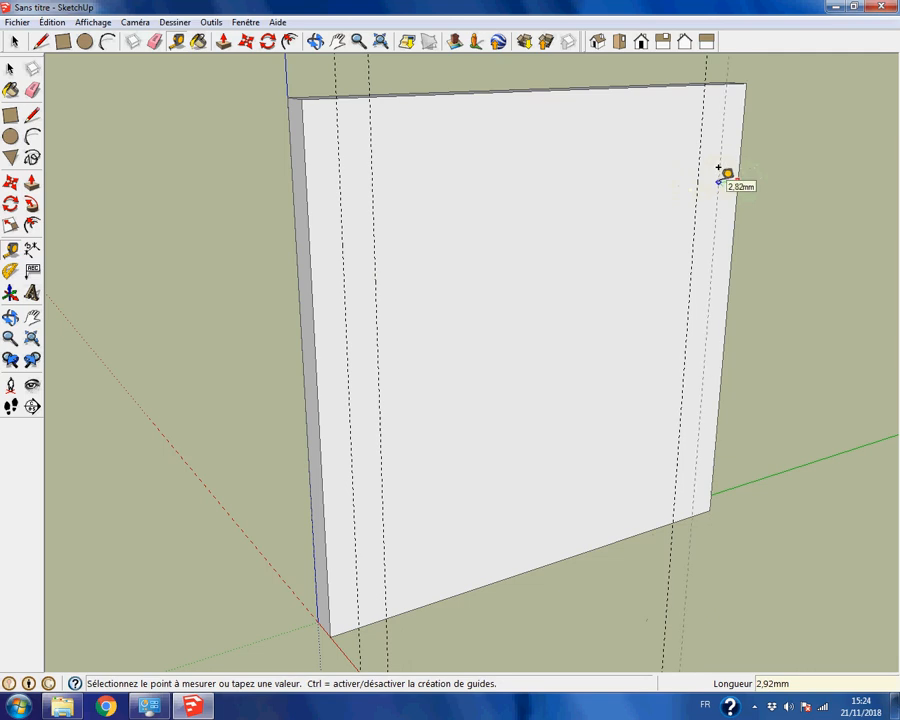
{"action": "left_click", "coordinate": [725, 175]}
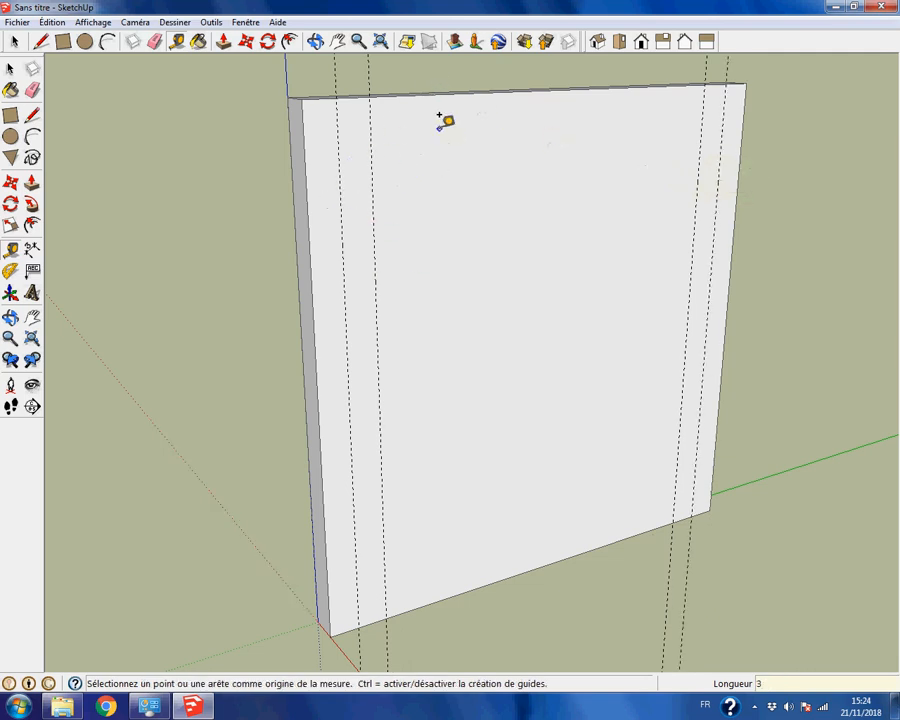
Place horizontal guides 10 mm below the large face's upper edge and 10 mm above its lower edge.
{"action": "left_click", "coordinate": [401, 96]}
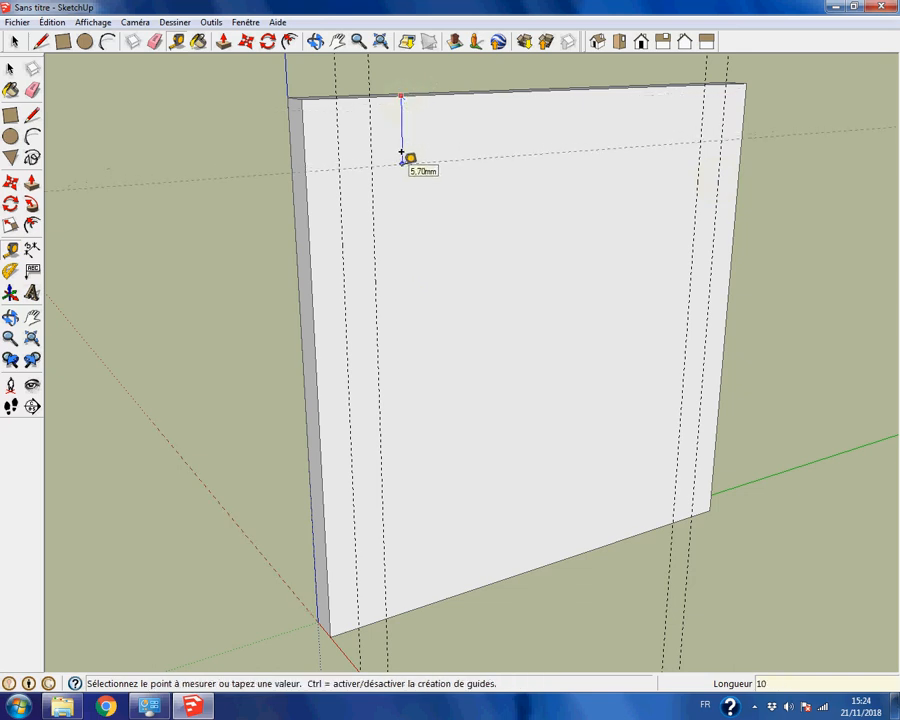
{"action": "key", "text": "Return"}
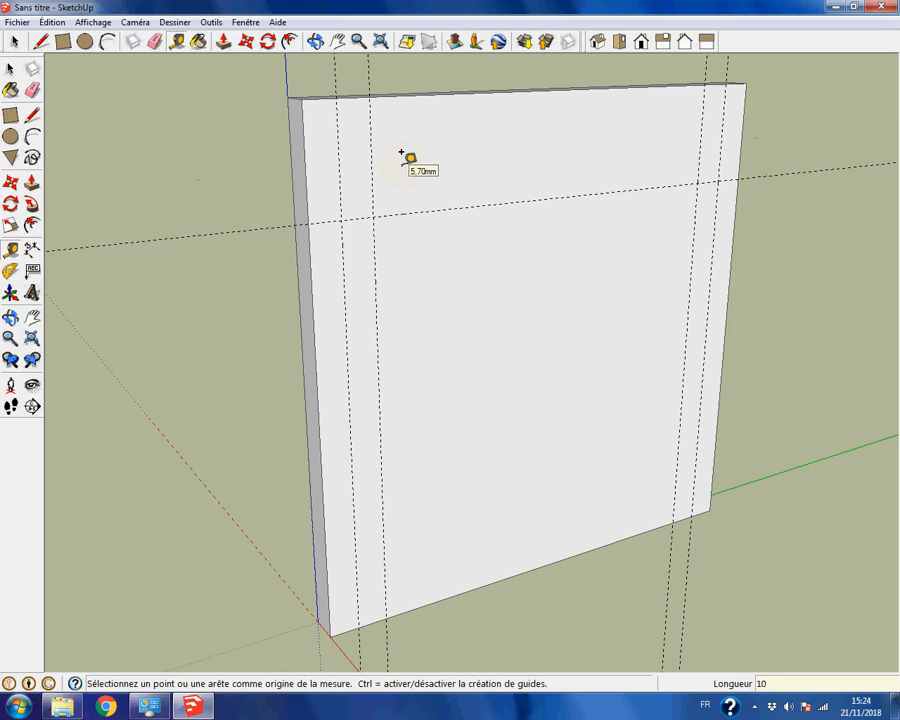
{"action": "left_click", "coordinate": [460, 592]}
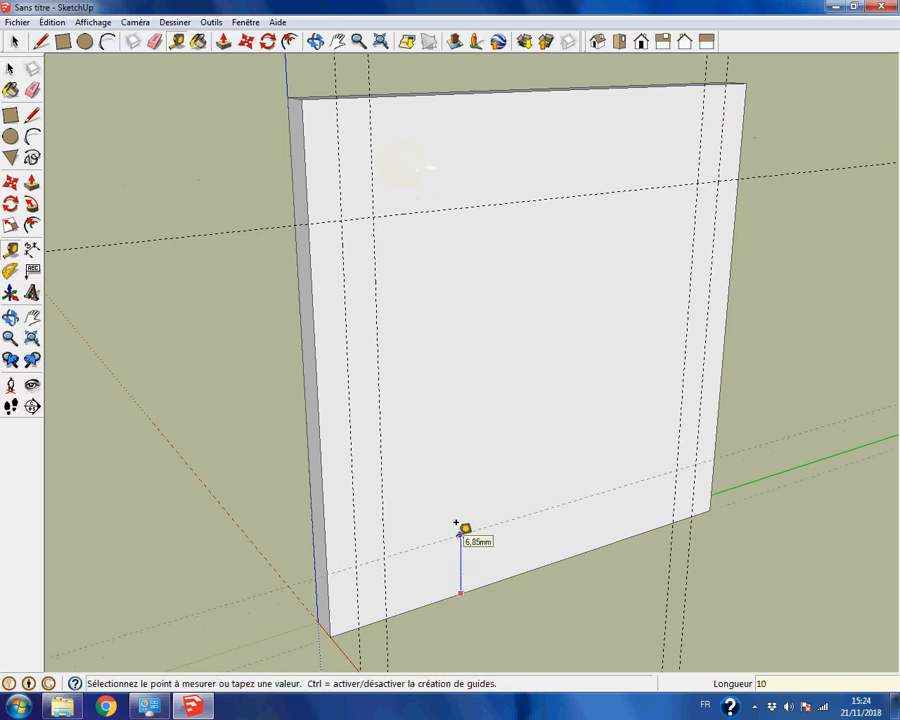
{"action": "type", "text": "10"}
{"action": "key", "text": "Return"}
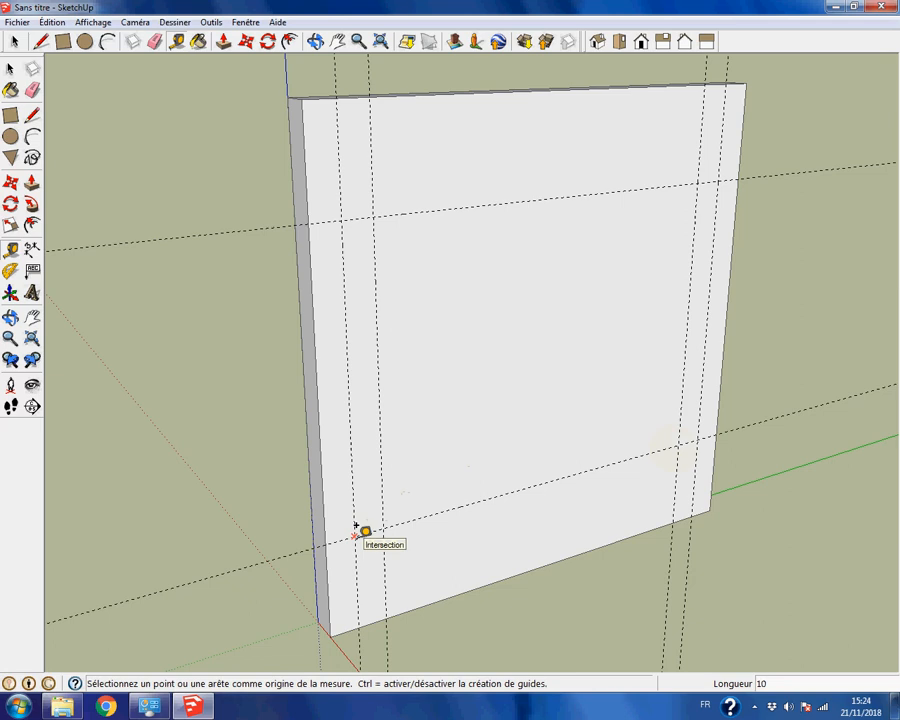
Draw a circle of 1.5 mm radius where the upper guide crosses the 3 mm guide nearest the origin.
{"action": "left_click", "coordinate": [84, 41]}
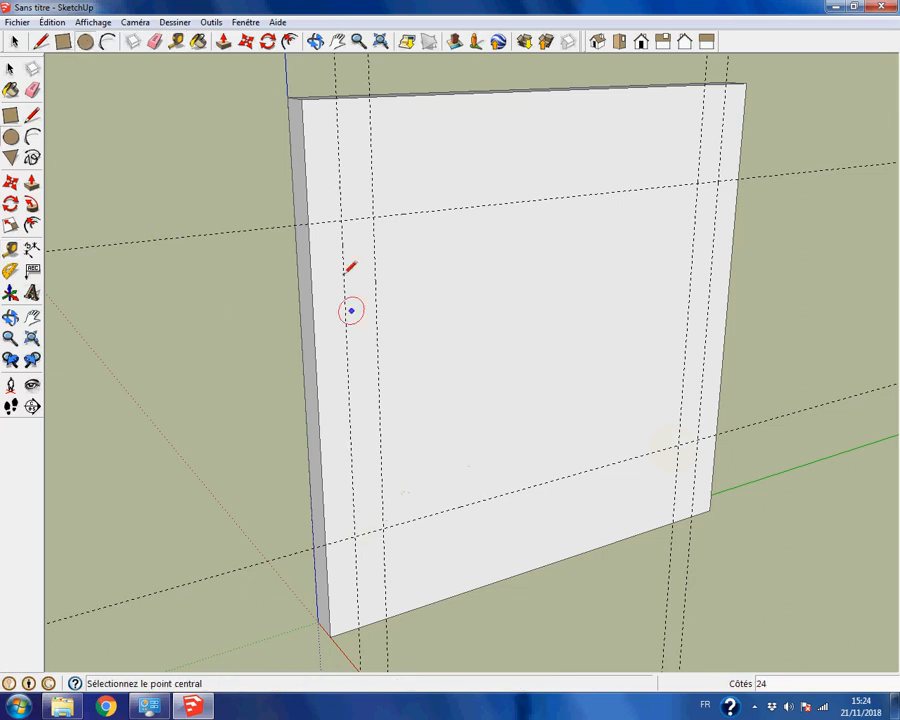
{"action": "left_click", "coordinate": [341, 219]}
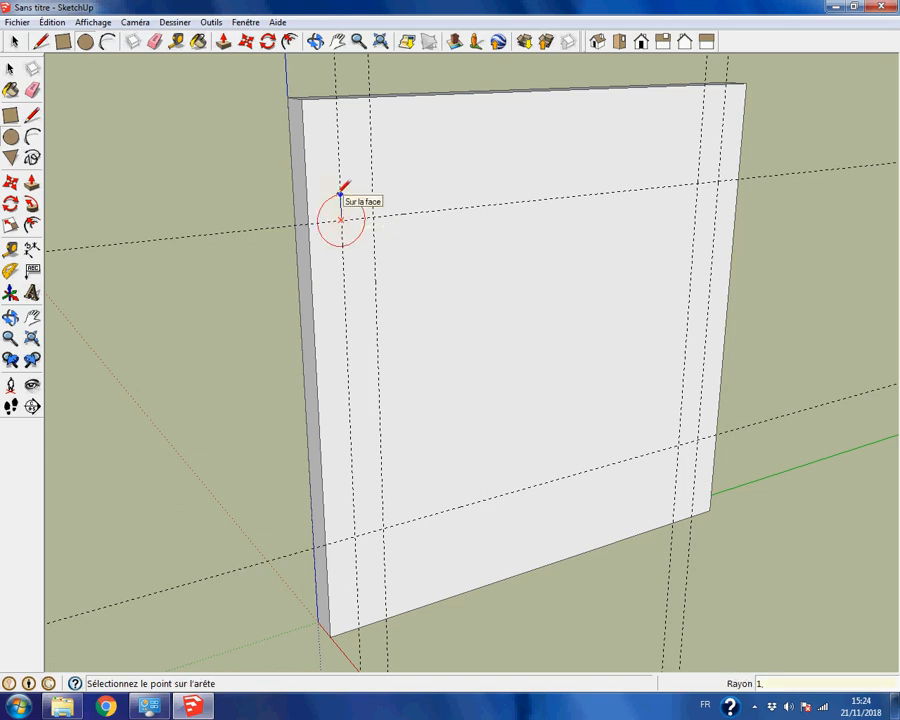
{"action": "type", "text": "1,5"}
{"action": "key", "text": "Return"}
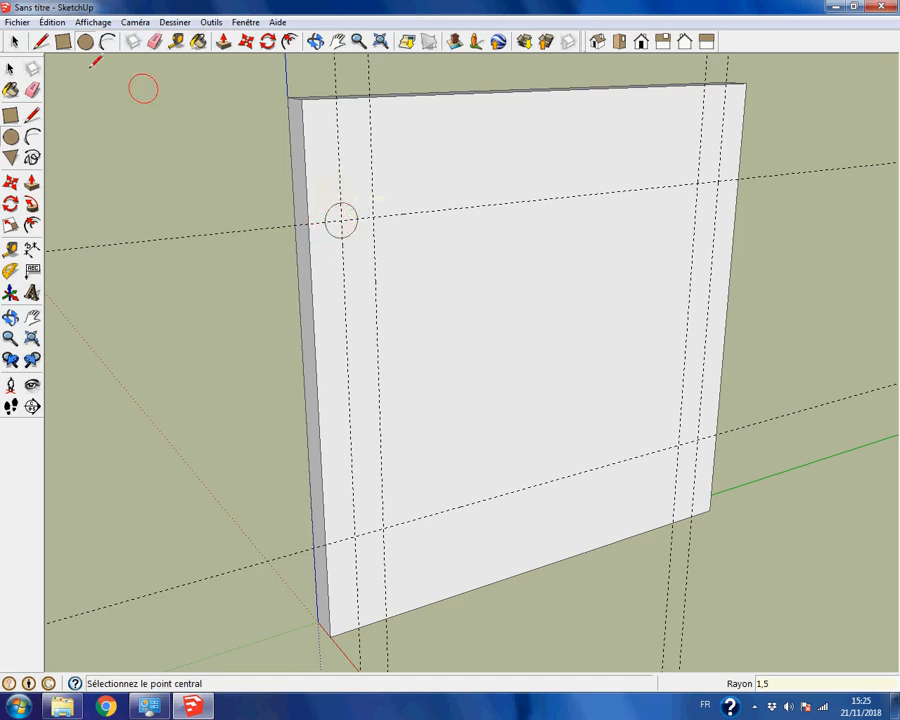
{"action": "left_click", "coordinate": [14, 41]}
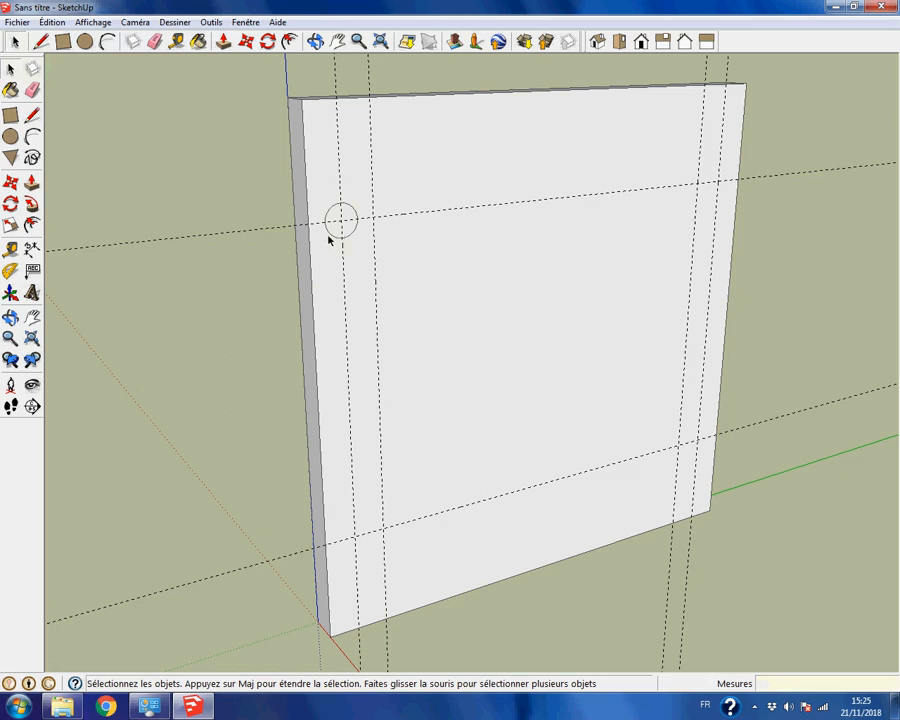
Draw matching 1.5 mm radius circles at the three remaining intersections of the horizontal guides and the outer 3 mm guides.
{"action": "left_click", "coordinate": [108, 42]}
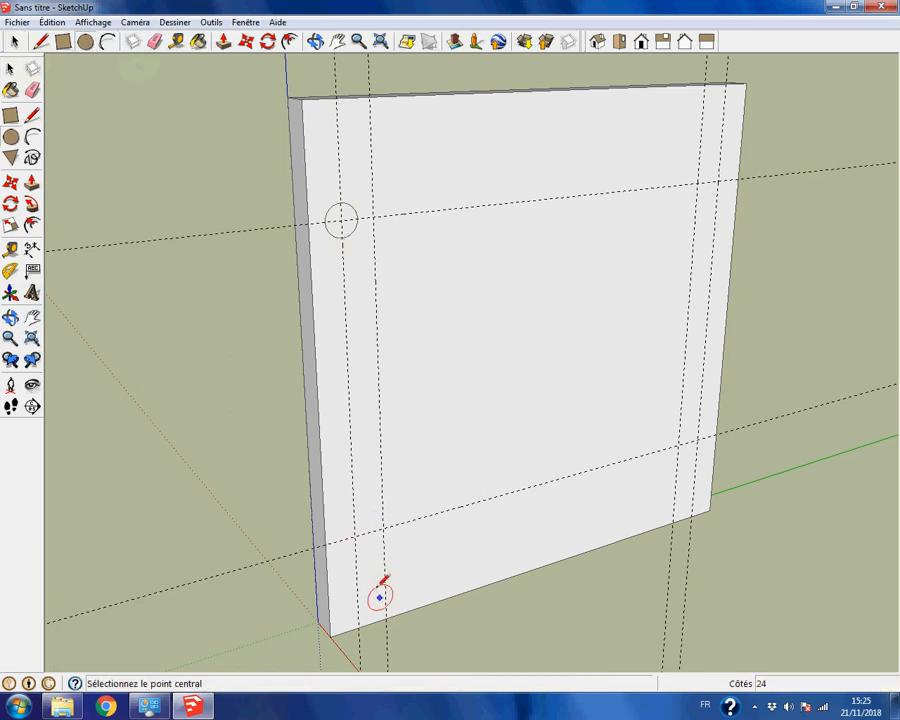
{"action": "left_click", "coordinate": [355, 535]}
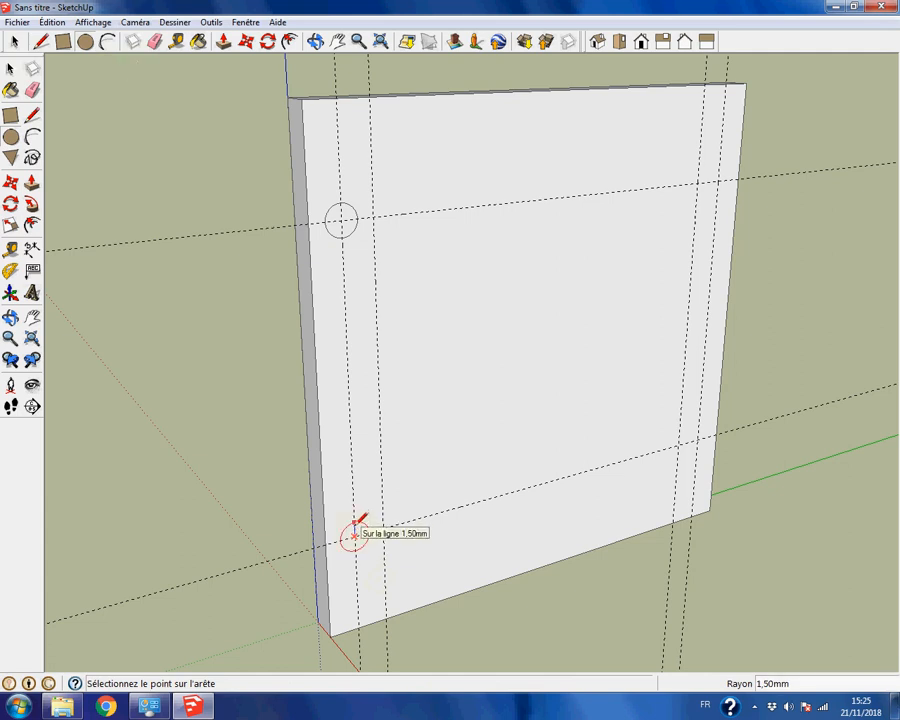
{"action": "left_click", "coordinate": [356, 522]}
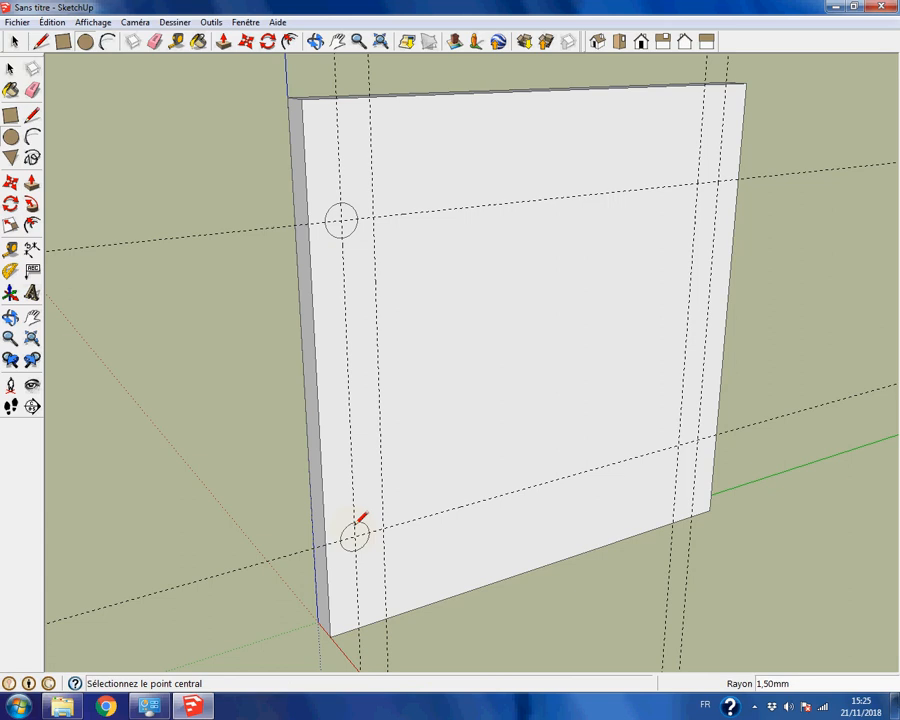
{"action": "left_click", "coordinate": [697, 438]}
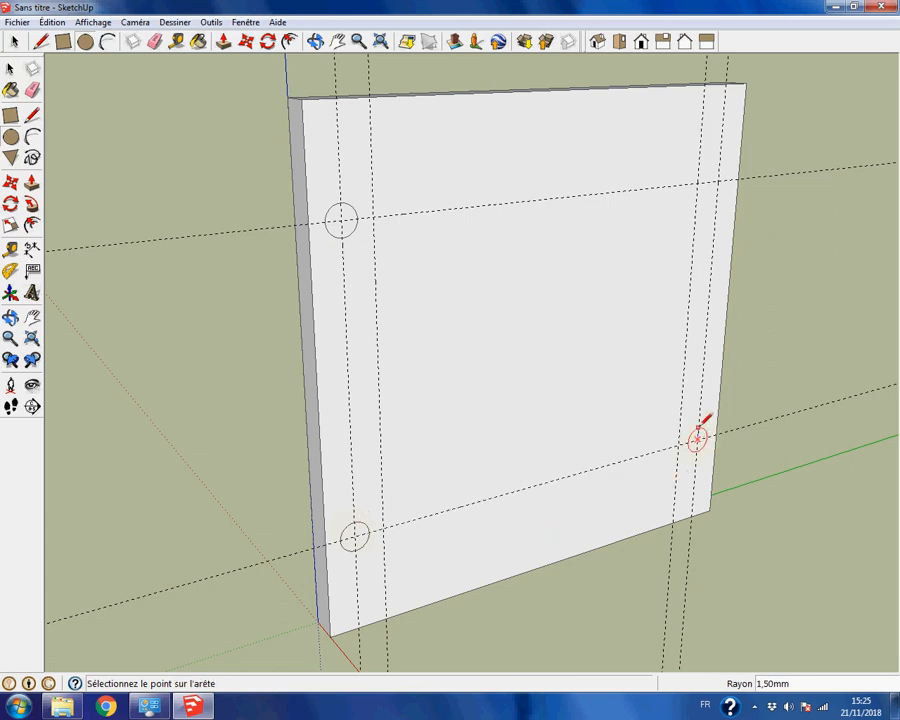
{"action": "left_click", "coordinate": [702, 426]}
{"action": "left_click", "coordinate": [718, 181]}
{"action": "left_click", "coordinate": [722, 178]}
{"action": "left_click", "coordinate": [14, 41]}
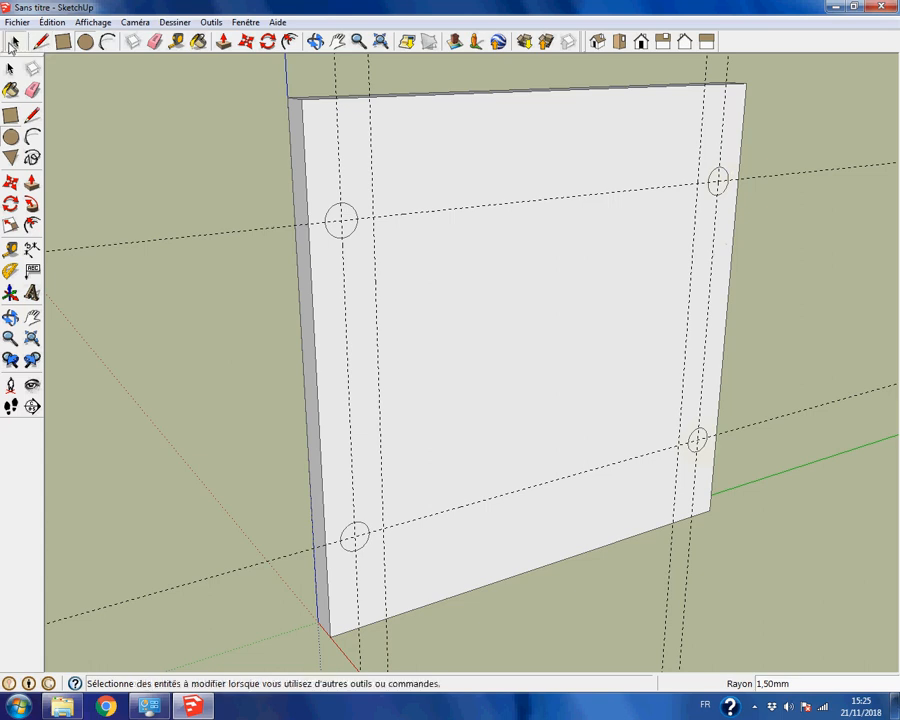
Push the two upper circles 3 mm through the plate to cut holes.
{"action": "middle_click_drag", "start_coordinate": [494, 253], "coordinate": [558, 275]}
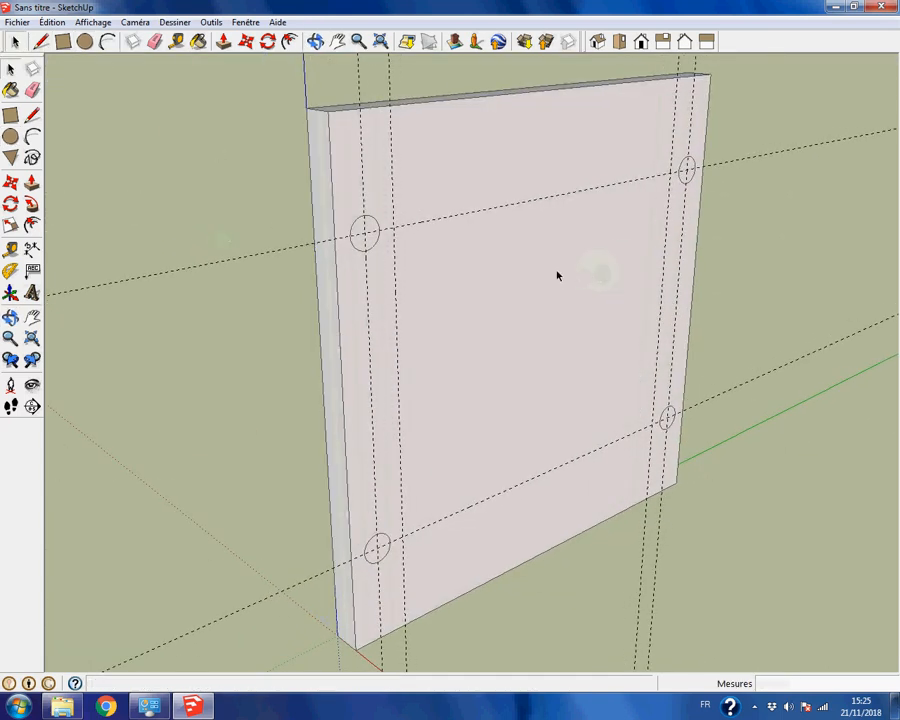
{"action": "left_click", "coordinate": [223, 41]}
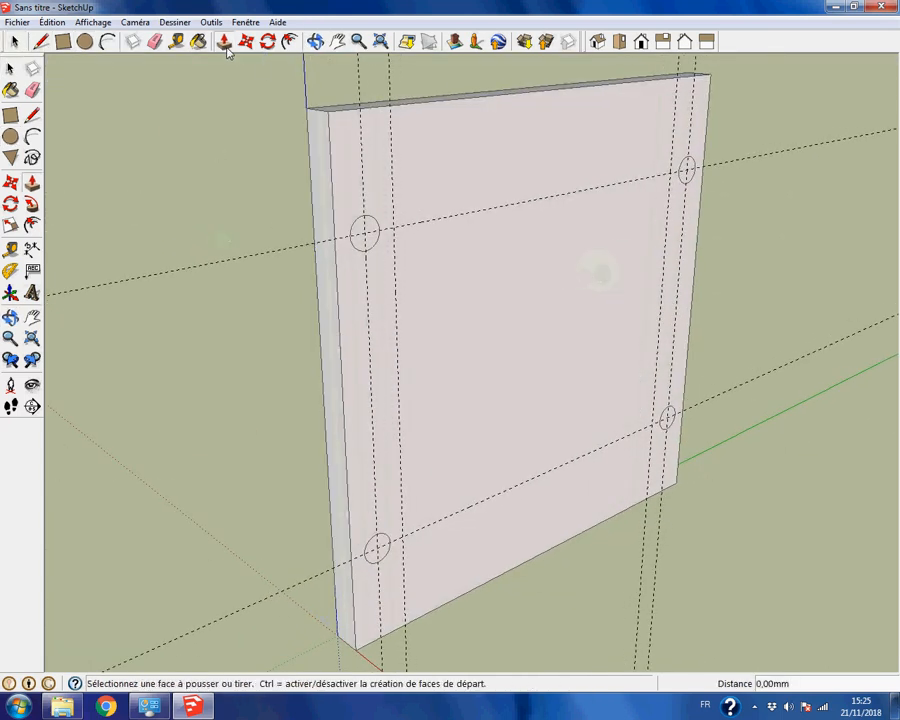
{"action": "left_click", "coordinate": [367, 237]}
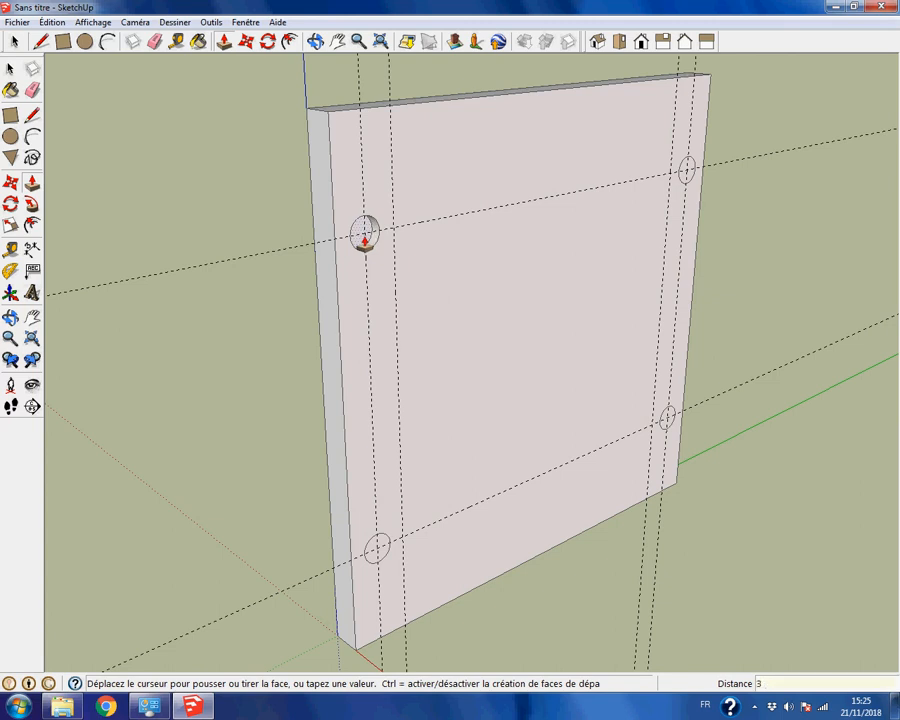
{"action": "key", "text": "Return"}
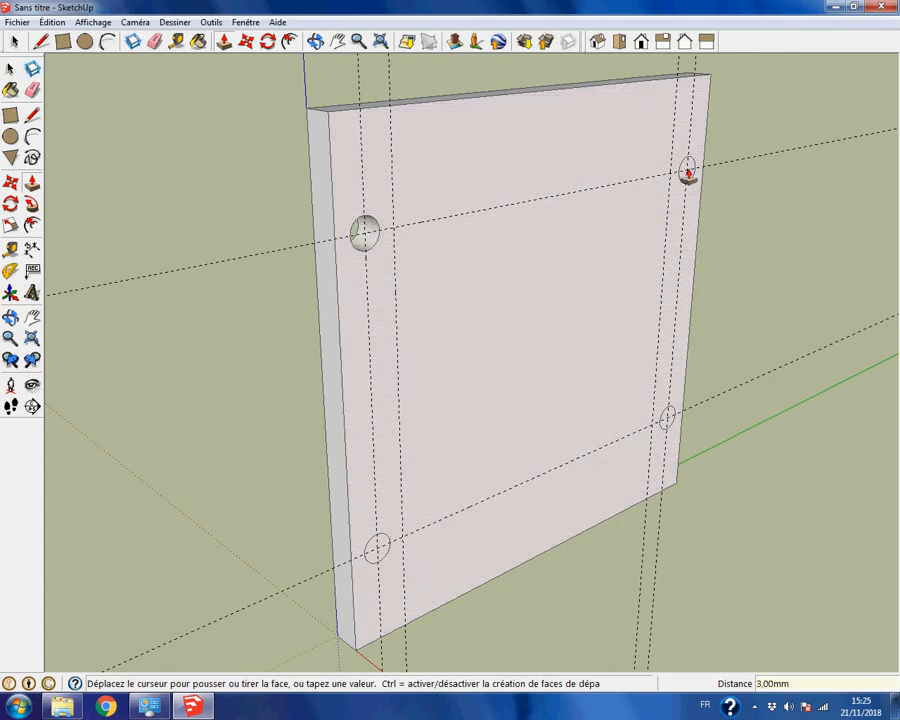
{"action": "left_click", "coordinate": [688, 172]}
{"action": "type", "text": "3"}
{"action": "key", "text": "Return"}
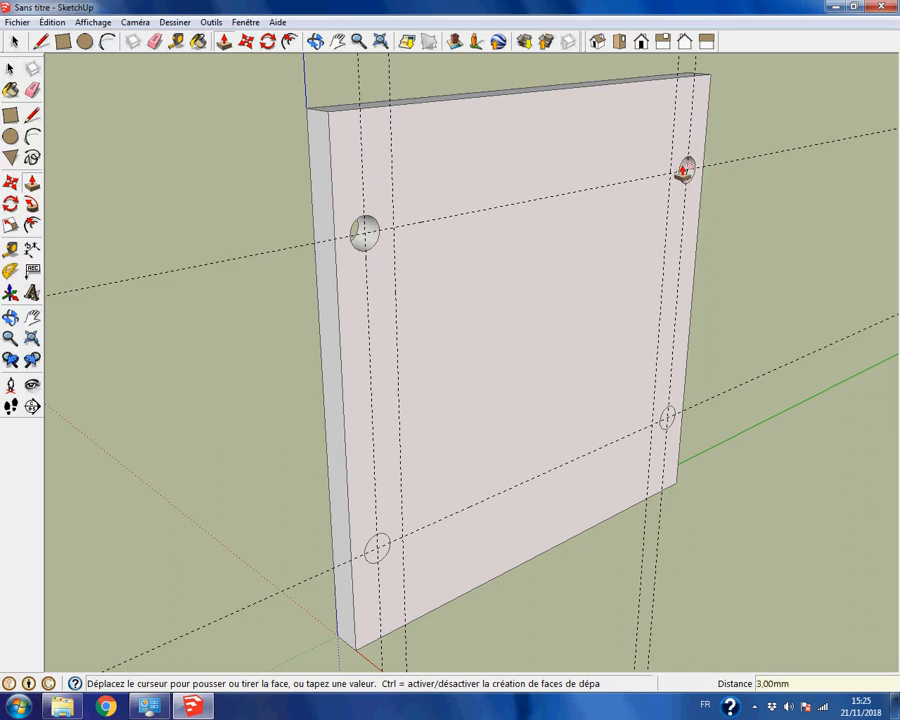
Push the two lower circles 3 mm through the plate to cut holes, and view the plate's face.
{"action": "left_click", "coordinate": [667, 420]}
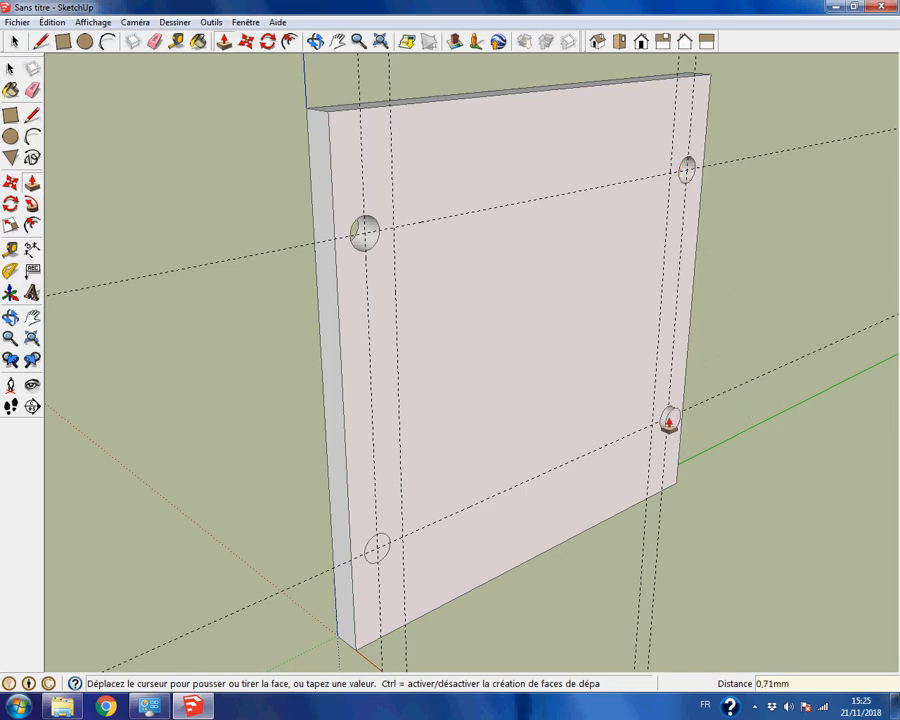
{"action": "type", "text": "3"}
{"action": "key", "text": "Return"}
{"action": "left_click", "coordinate": [378, 550]}
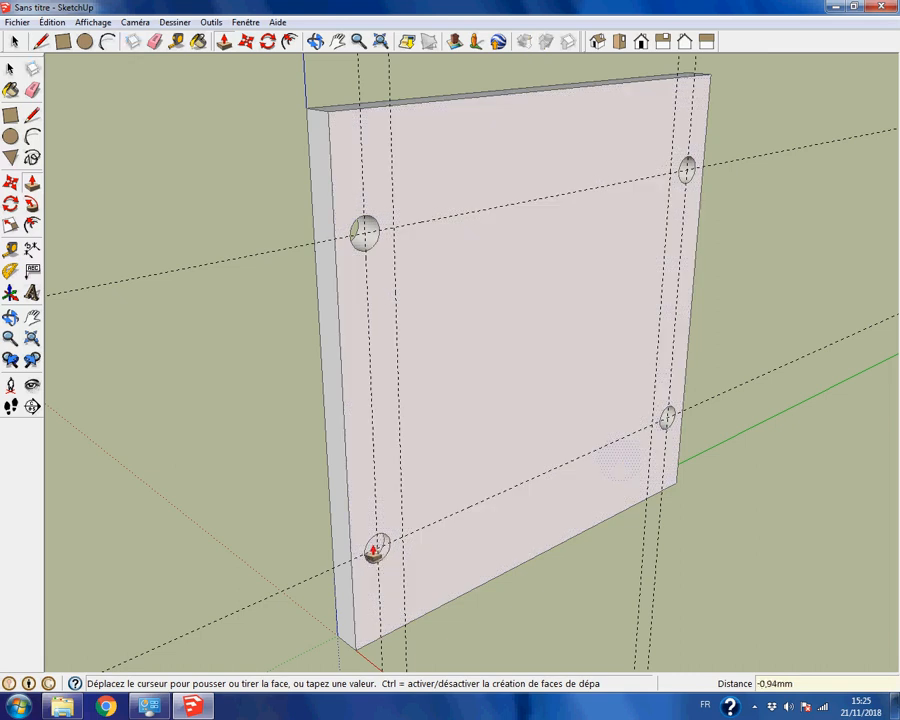
{"action": "type", "text": "3"}
{"action": "key", "text": "Return"}
{"action": "middle_click_drag", "start_coordinate": [669, 418], "coordinate": [517, 459]}
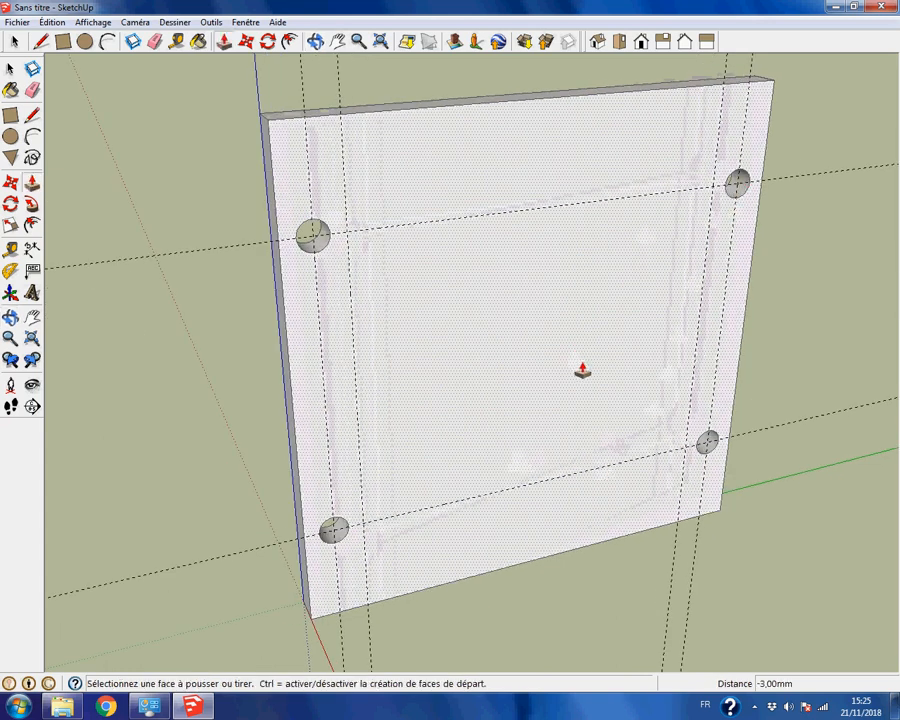
Group the whole drilled plate together with its guide lines.
{"action": "left_click", "coordinate": [14, 41]}
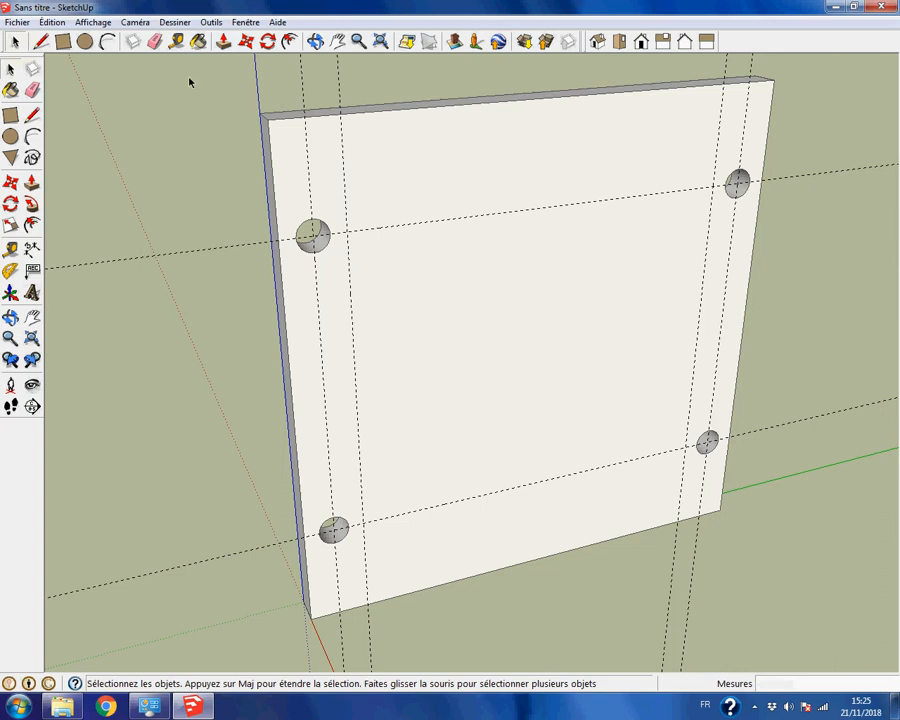
{"action": "key", "text": "ctrl+a"}
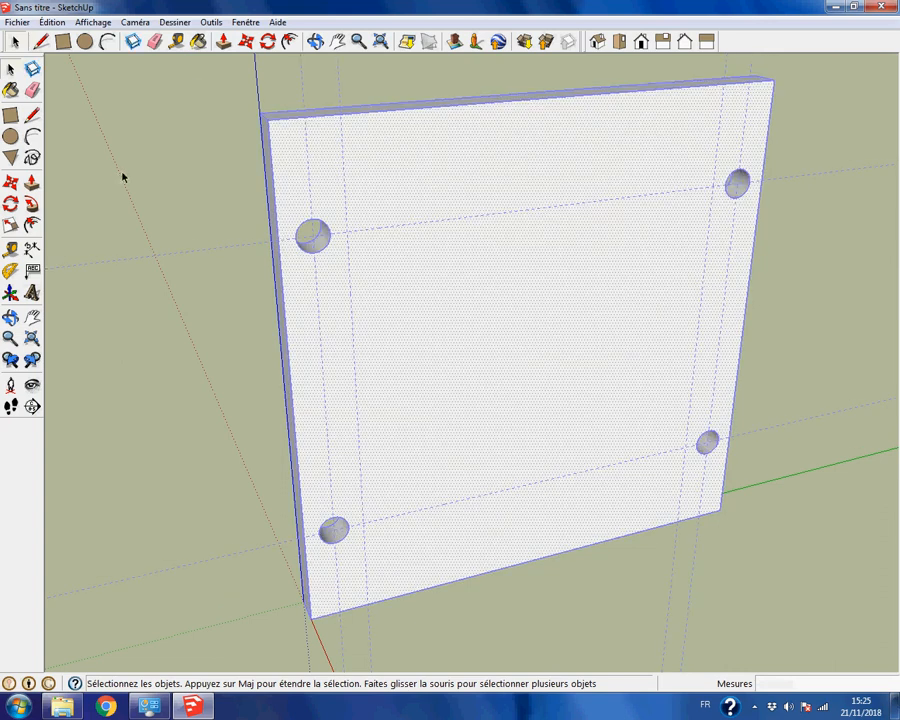
{"action": "right_click", "coordinate": [424, 176]}
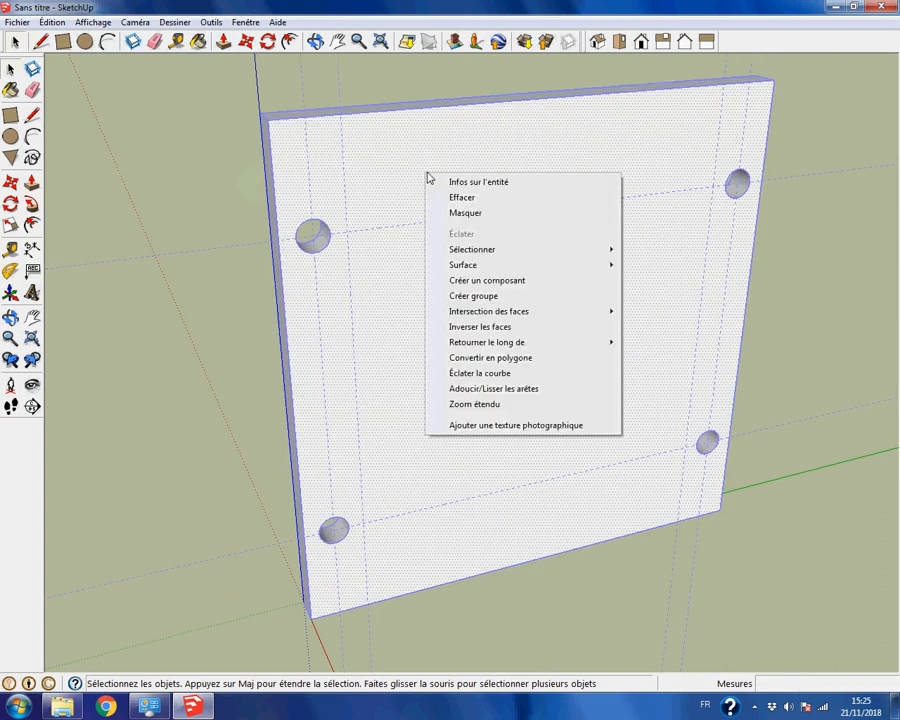
{"action": "left_click", "coordinate": [475, 298]}
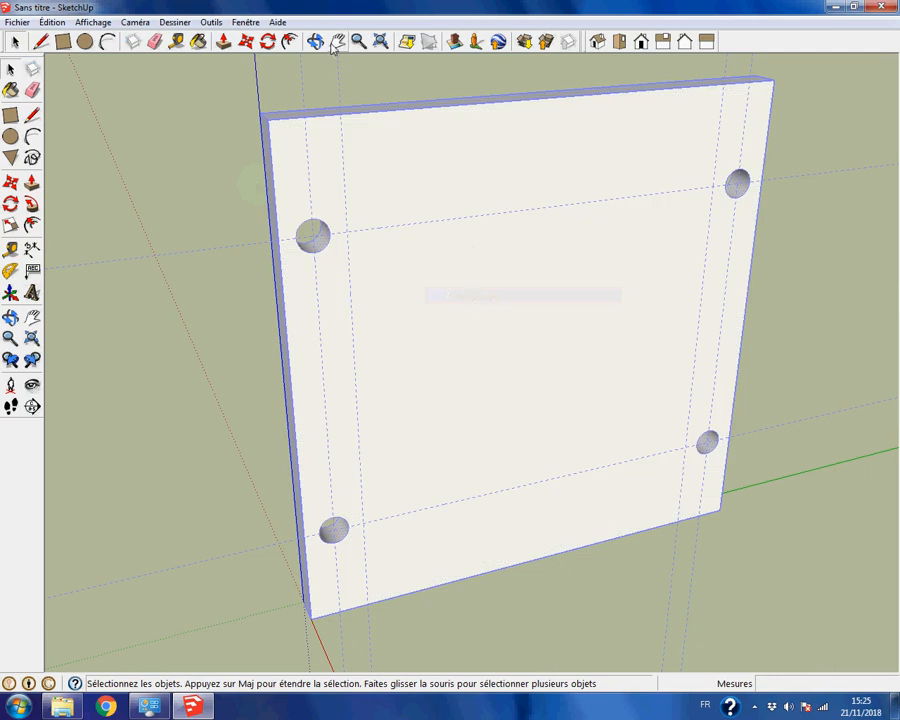
Paint the grouped plate with the green Couleur_G06 material and deselect it.
{"action": "left_click", "coordinate": [201, 44]}
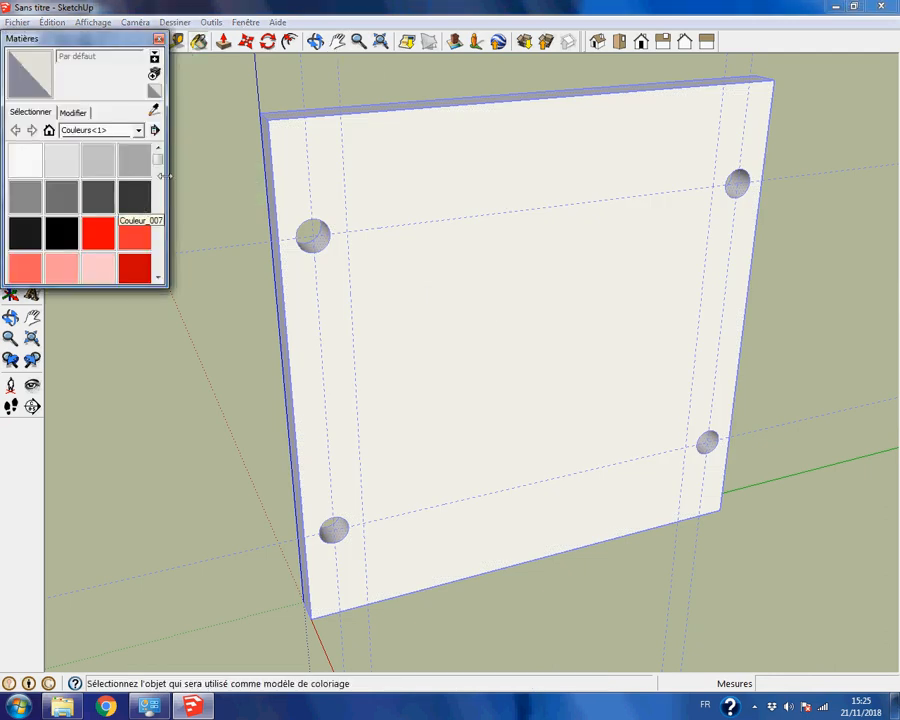
{"action": "mouse_move", "coordinate": [159, 160]}
{"action": "left_mouse_down"}
{"action": "mouse_move", "coordinate": [163, 221]}
{"action": "mouse_move", "coordinate": [160, 213]}
{"action": "left_mouse_up"}
{"action": "left_click", "coordinate": [66, 189]}
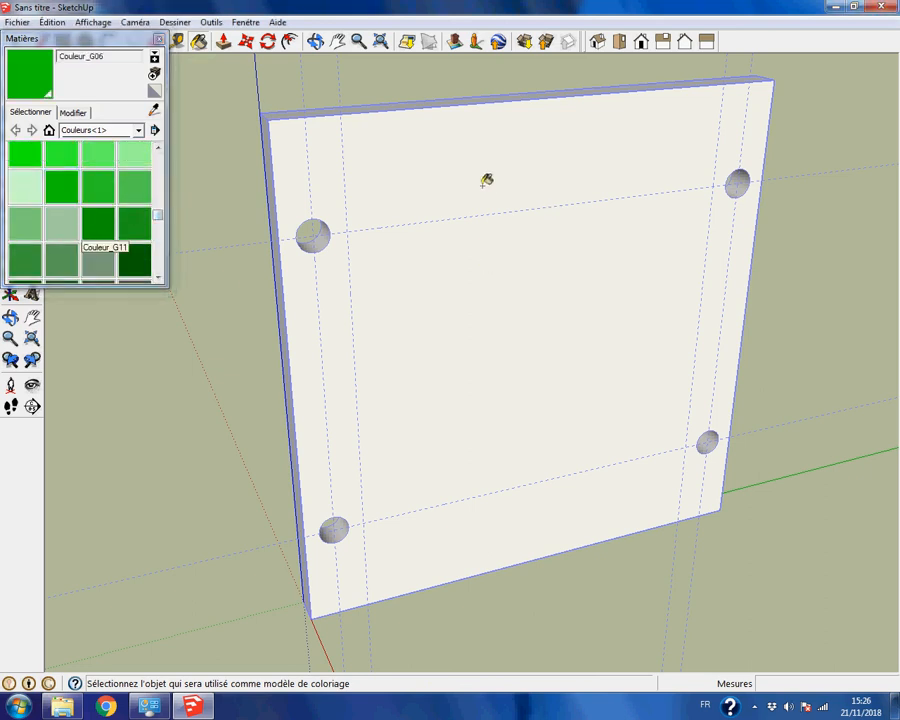
{"action": "left_click", "coordinate": [486, 180]}
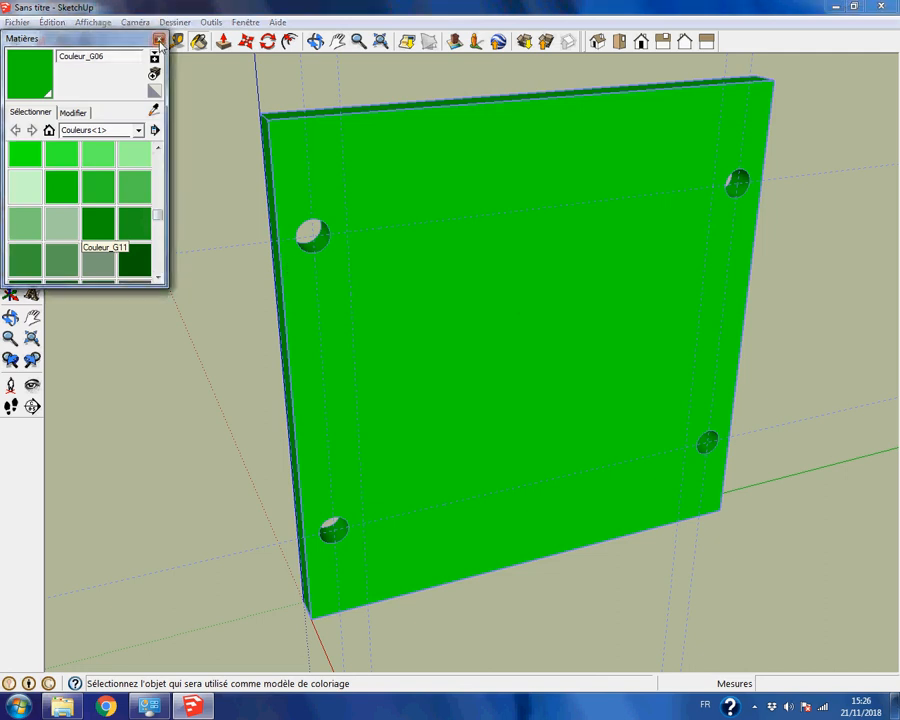
{"action": "left_click", "coordinate": [158, 40]}
{"action": "middle_click_drag", "start_coordinate": [202, 171], "coordinate": [275, 162]}
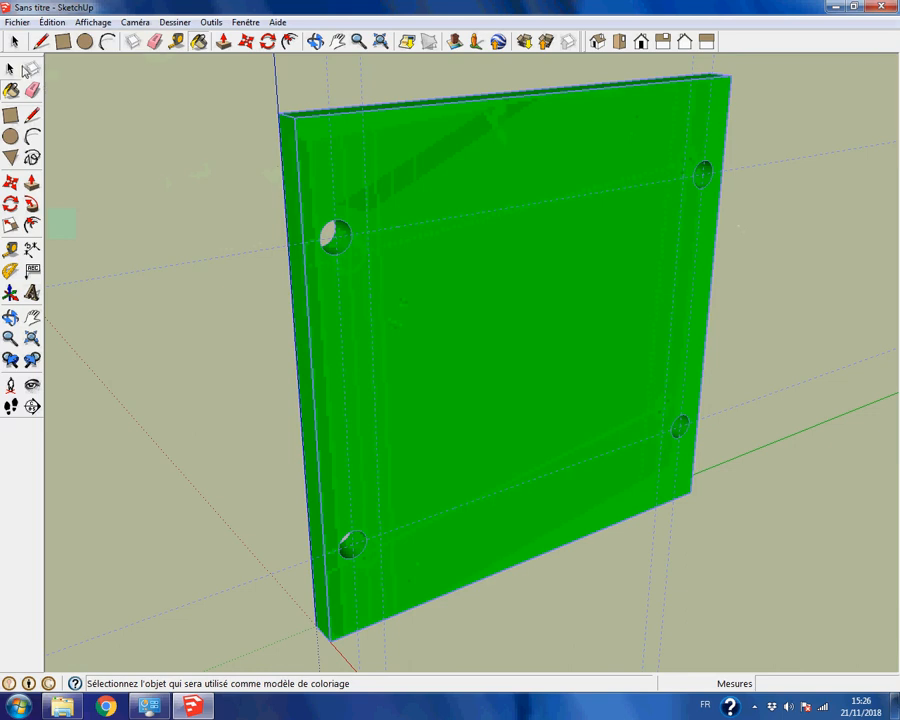
{"action": "left_click", "coordinate": [17, 42]}
{"action": "left_click", "coordinate": [210, 185]}
{"action": "middle_click_drag", "start_coordinate": [636, 289], "coordinate": [576, 306]}
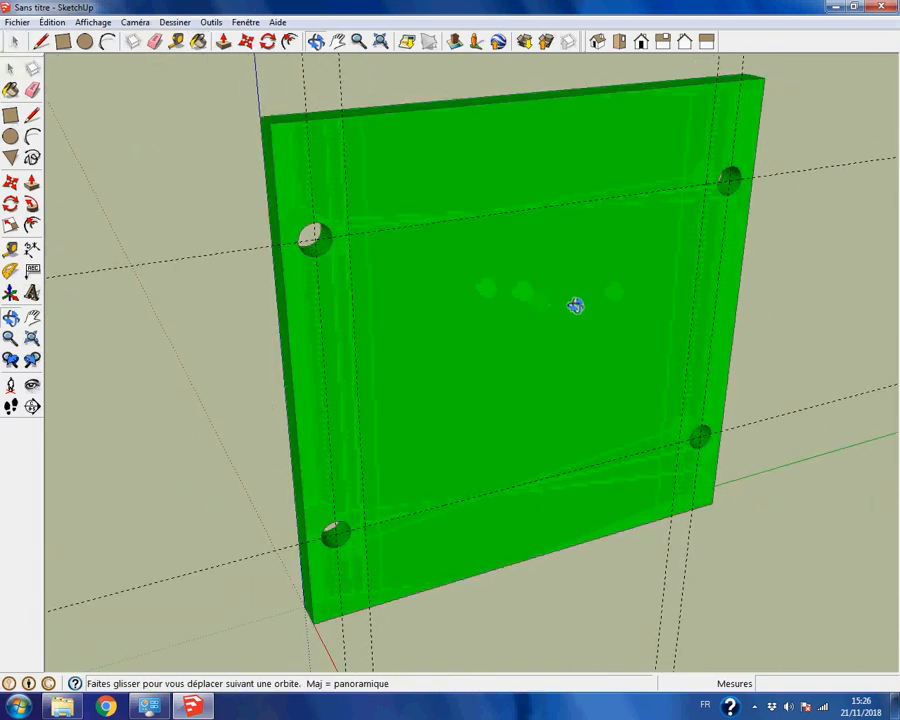
Save the green plate in Nouveau dossier under the file name fond.
{"action": "left_click", "coordinate": [17, 23]}
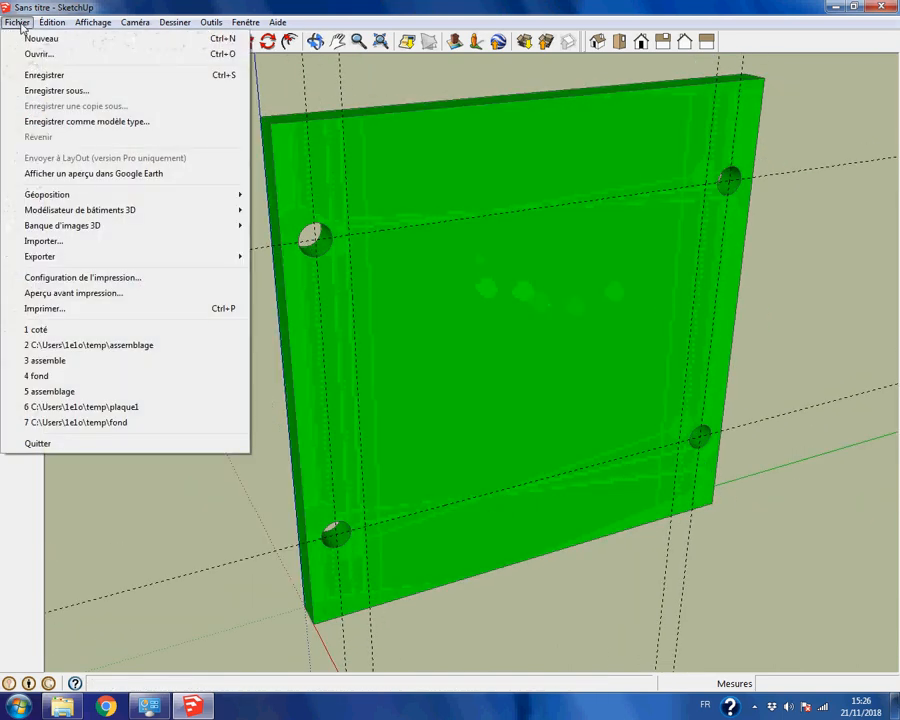
{"action": "left_click", "coordinate": [50, 90]}
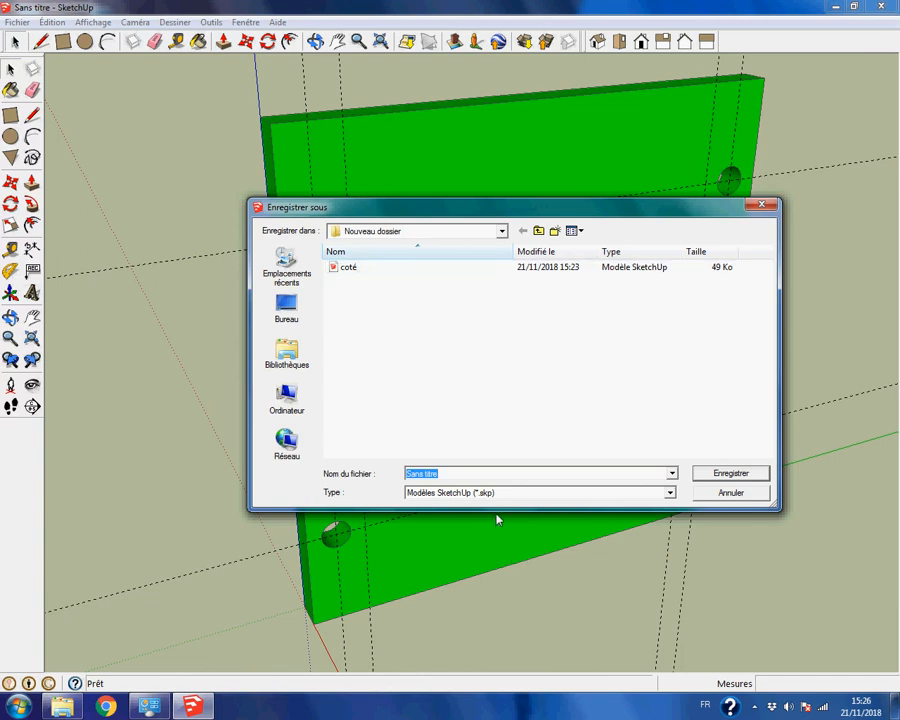
{"action": "key", "text": "BackSpace"}
{"action": "key", "text": "Return"}
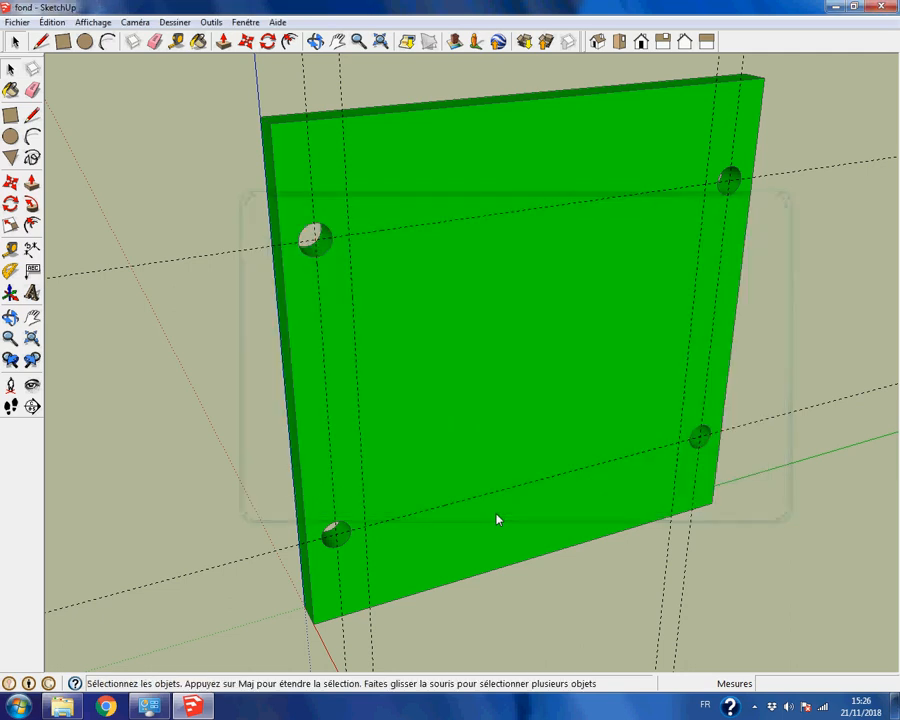
{"action": "middle_click_drag", "start_coordinate": [628, 307], "coordinate": [501, 287]}
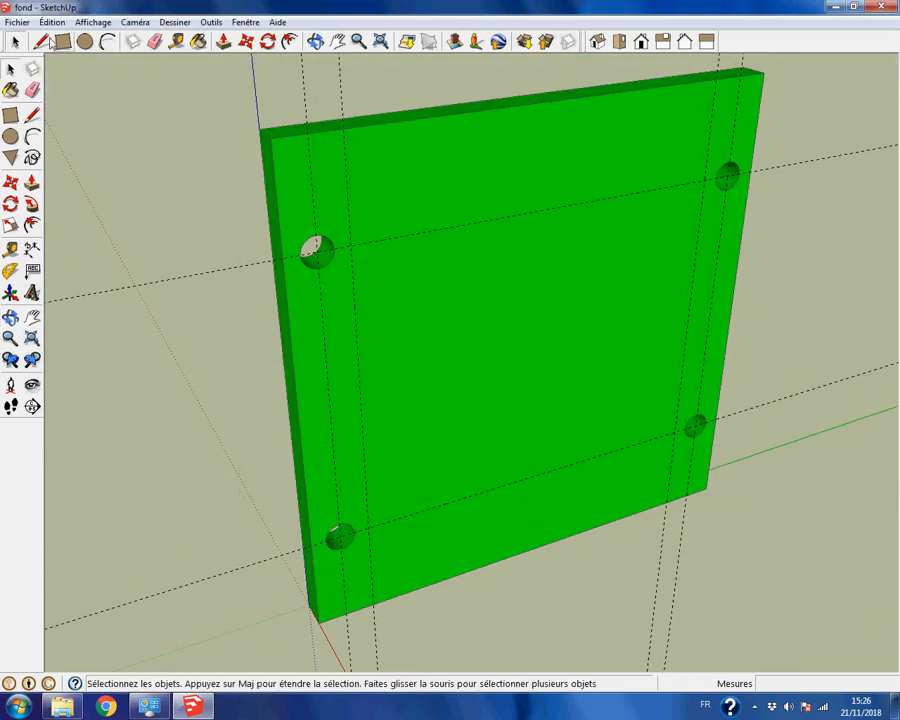
Start a new model and apply the Création de modèles style from the default styles.
{"action": "left_click", "coordinate": [17, 22]}
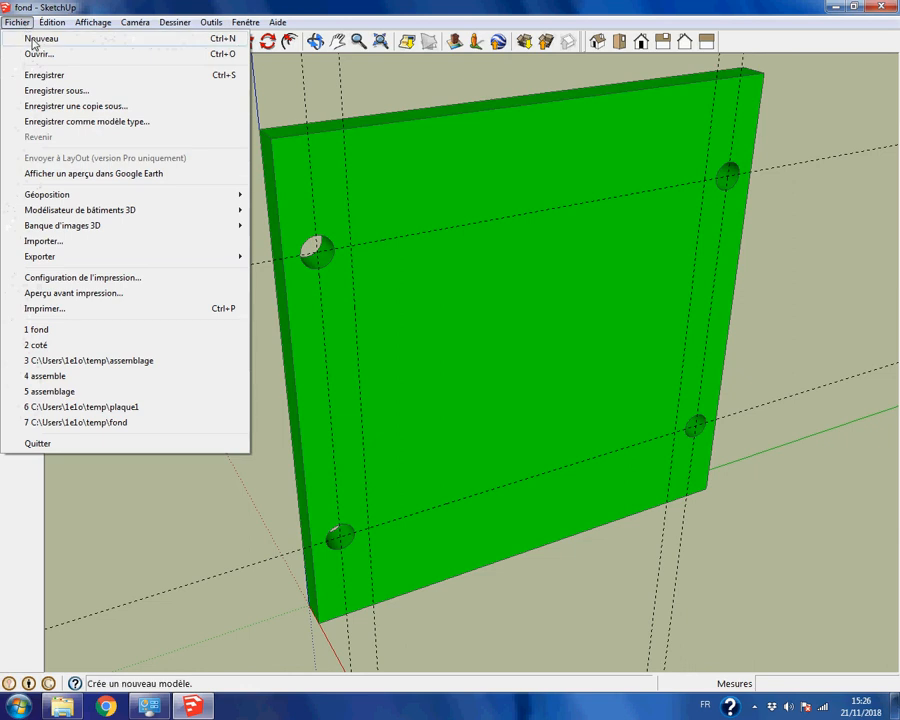
{"action": "left_click", "coordinate": [31, 39]}
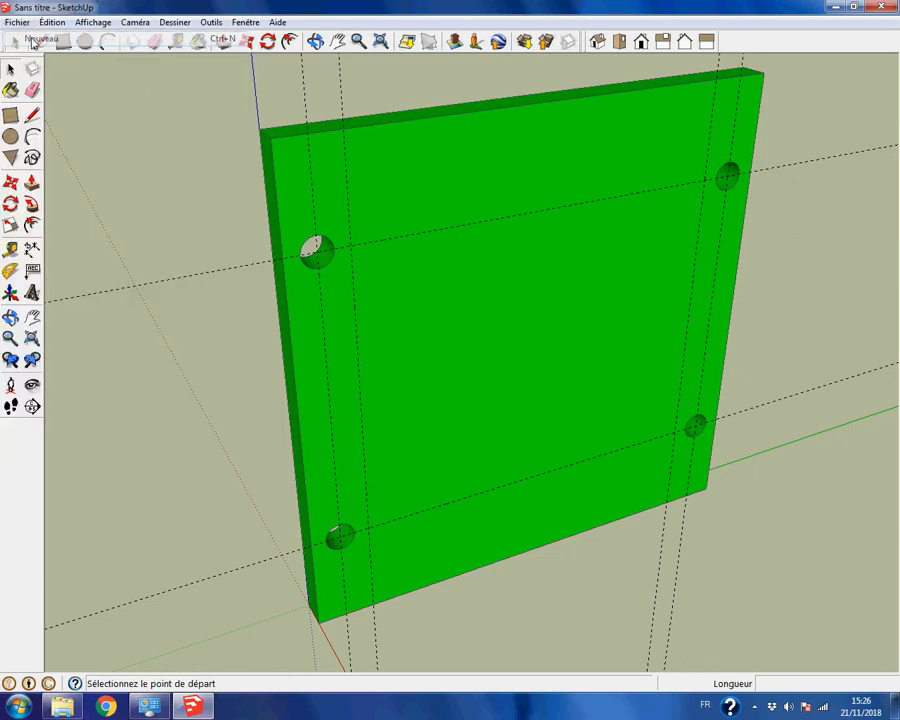
{"action": "left_click", "coordinate": [245, 22]}
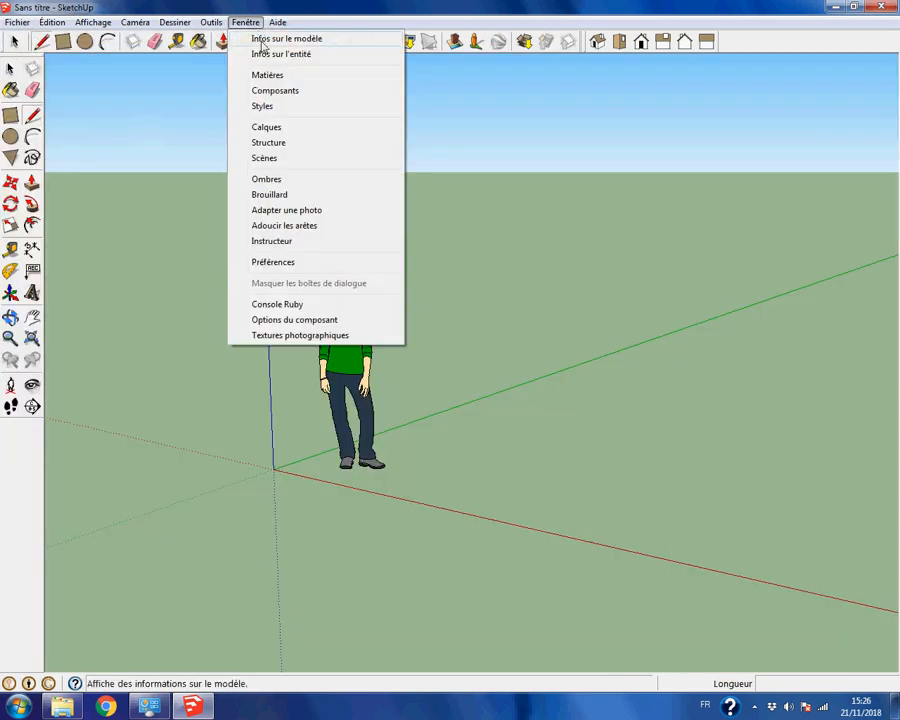
{"action": "left_click", "coordinate": [265, 106]}
{"action": "left_click", "coordinate": [458, 237]}
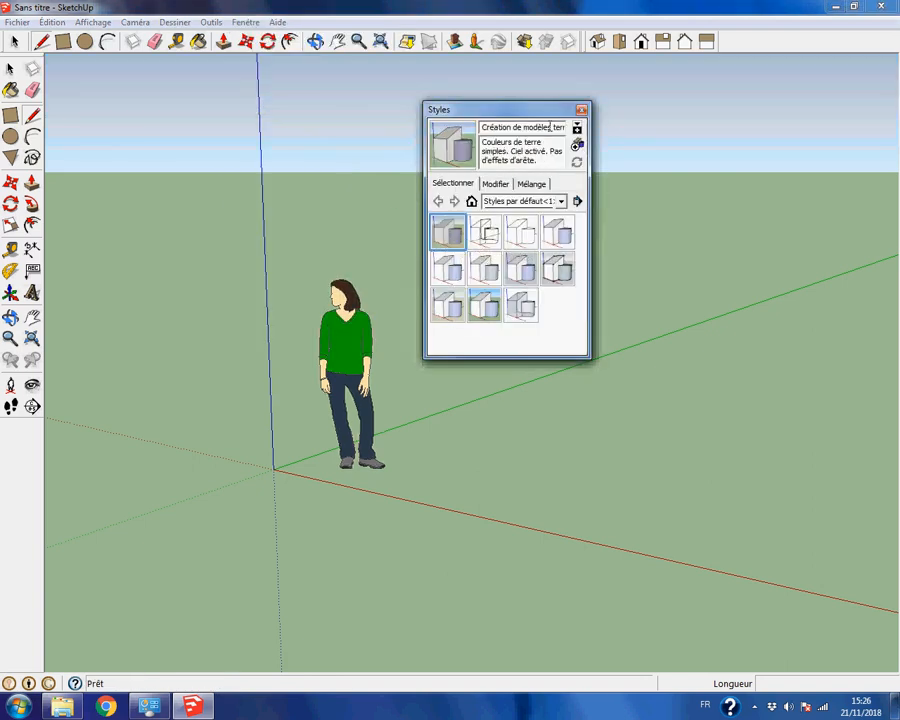
{"action": "left_click", "coordinate": [582, 111]}
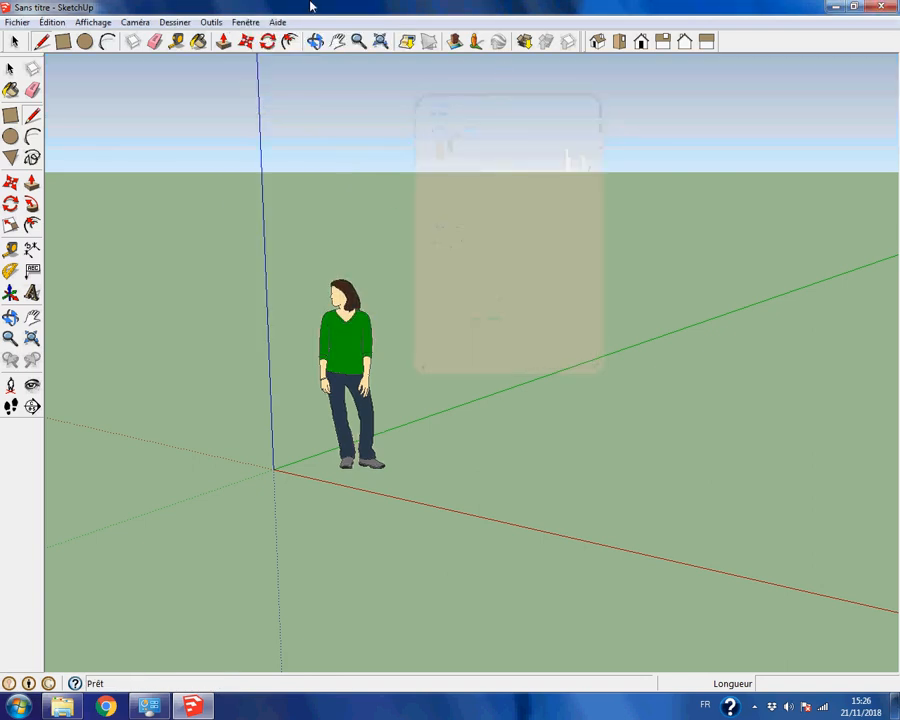
Set the new model's length units to millimetres.
{"action": "left_click", "coordinate": [245, 22]}
{"action": "left_click", "coordinate": [256, 36]}
{"action": "left_click", "coordinate": [432, 110]}
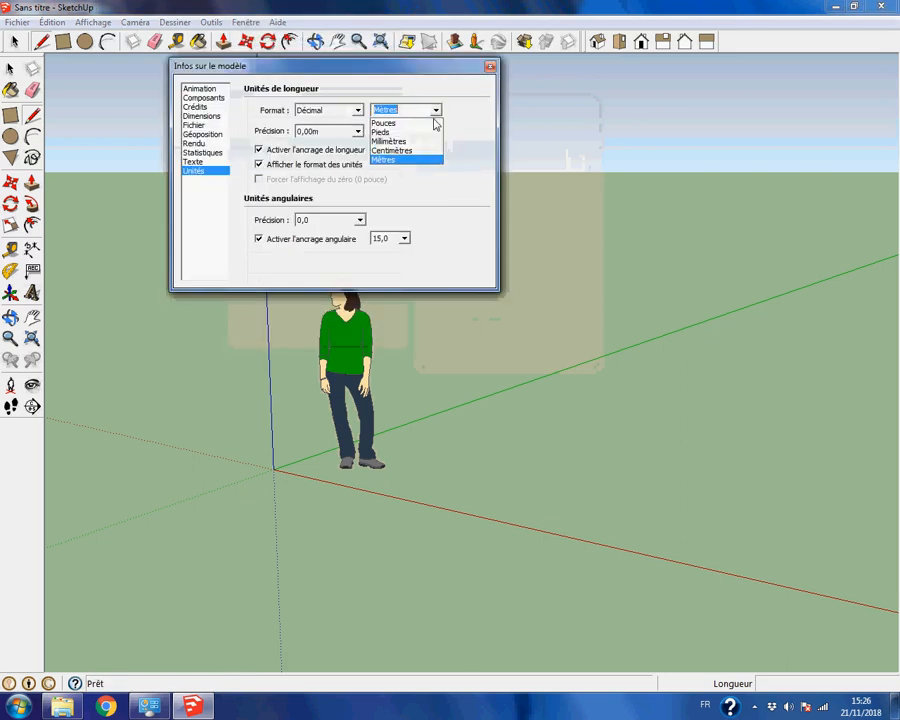
{"action": "left_click", "coordinate": [415, 140]}
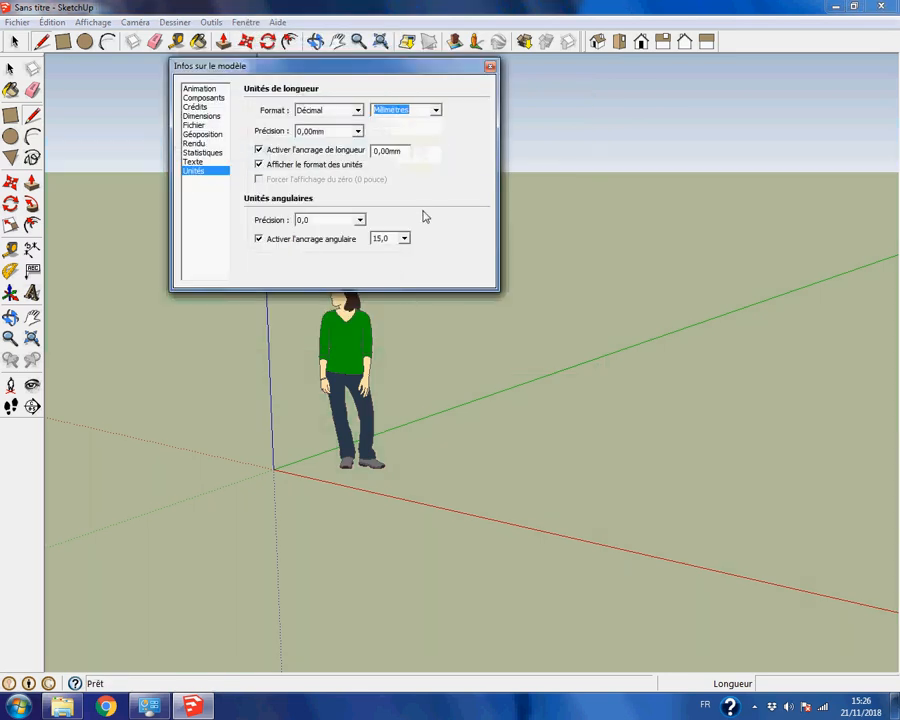
{"action": "key", "text": "Return"}
{"action": "middle_click_drag", "start_coordinate": [133, 159], "coordinate": [178, 166]}
Save the new model in Nouveau dossier under the file name assemblage.
{"action": "left_click", "coordinate": [17, 22]}
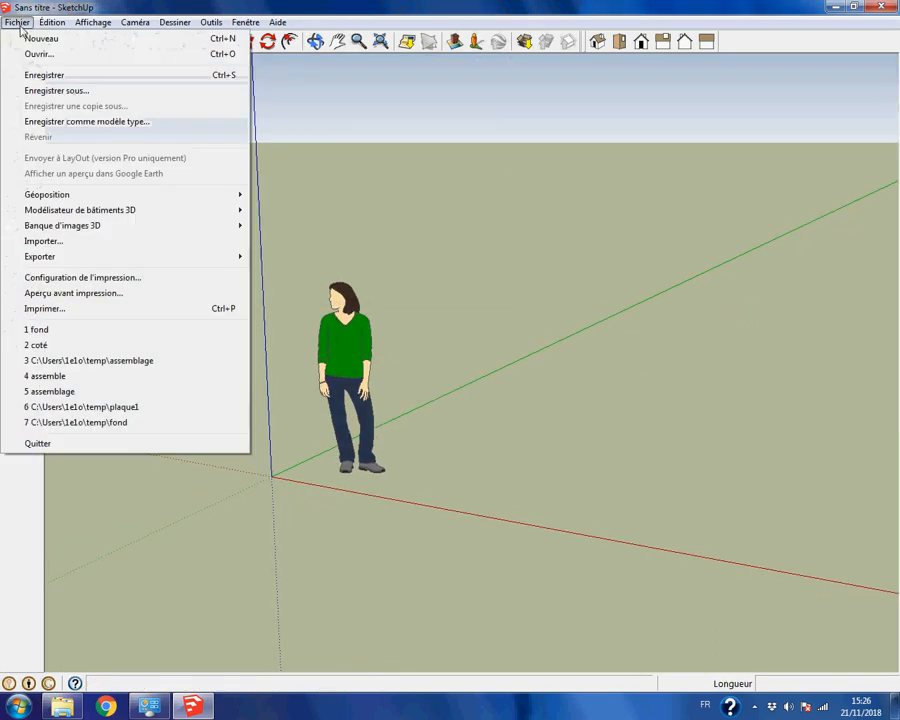
{"action": "left_click", "coordinate": [50, 92]}
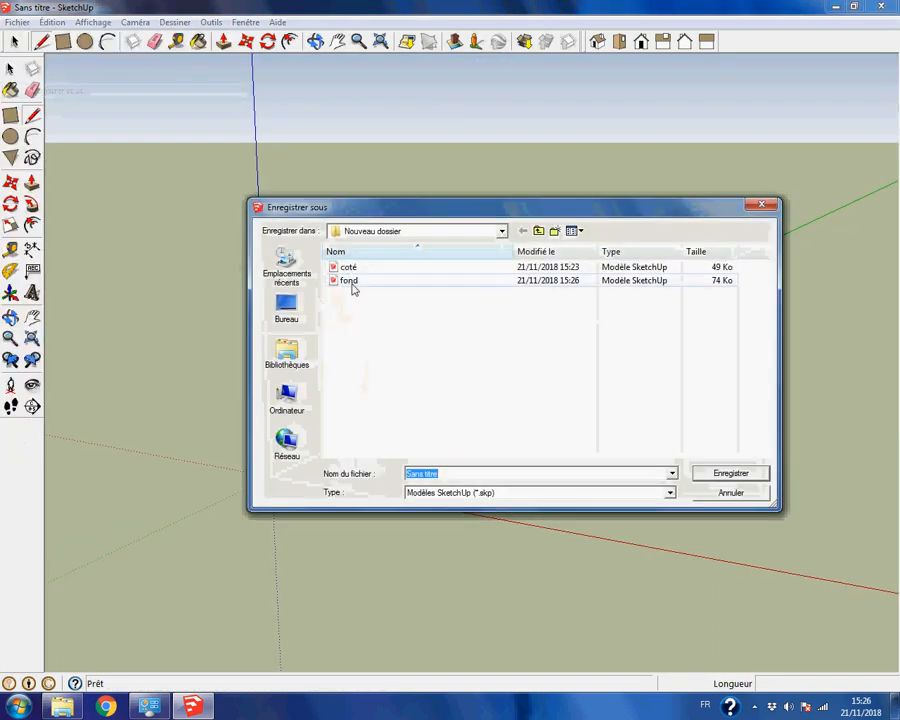
{"action": "type", "text": "assemblage"}
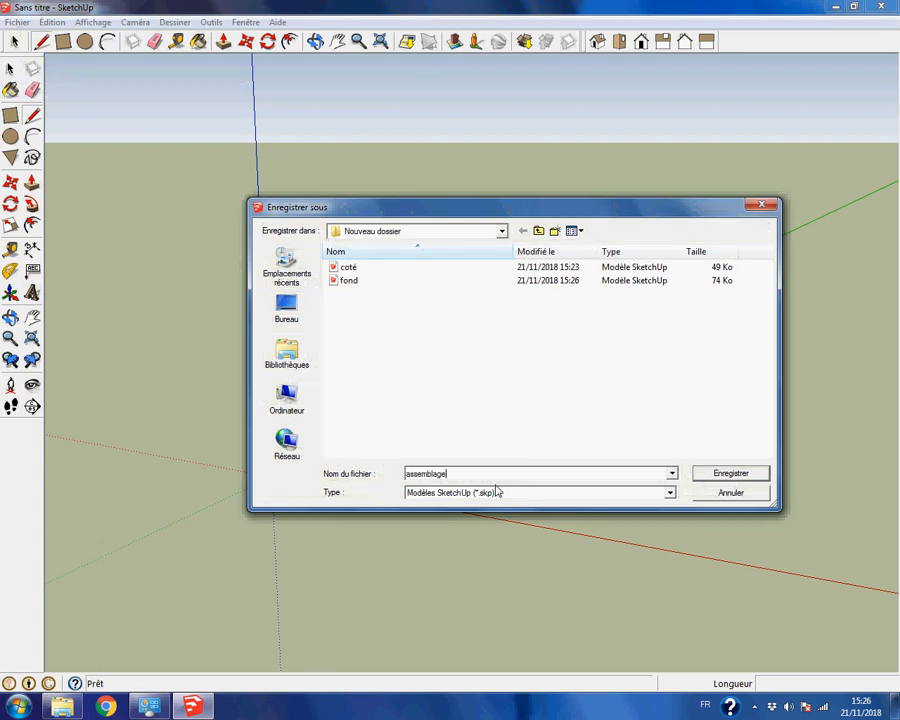
{"action": "left_click", "coordinate": [752, 474]}
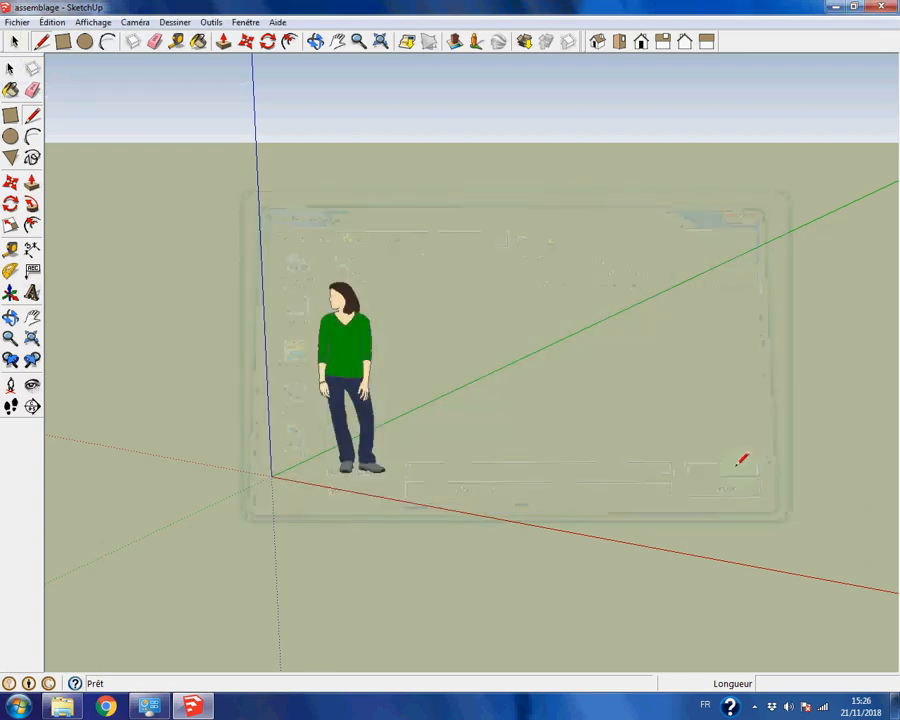
{"action": "middle_click_drag", "start_coordinate": [441, 308], "coordinate": [373, 335]}
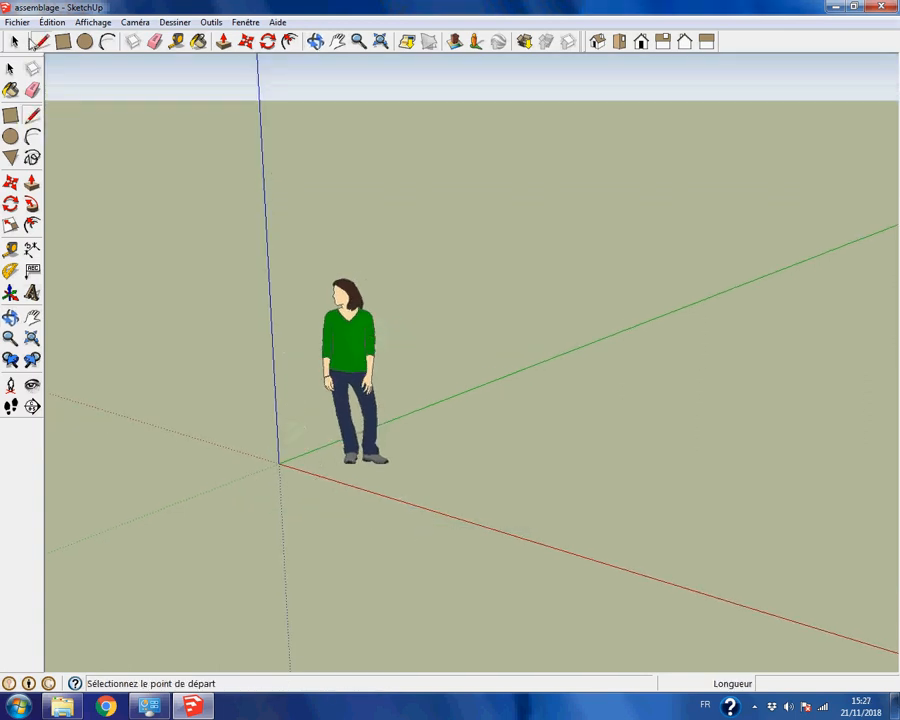
Import the fond model and place it at the origin.
{"action": "left_click", "coordinate": [20, 23]}
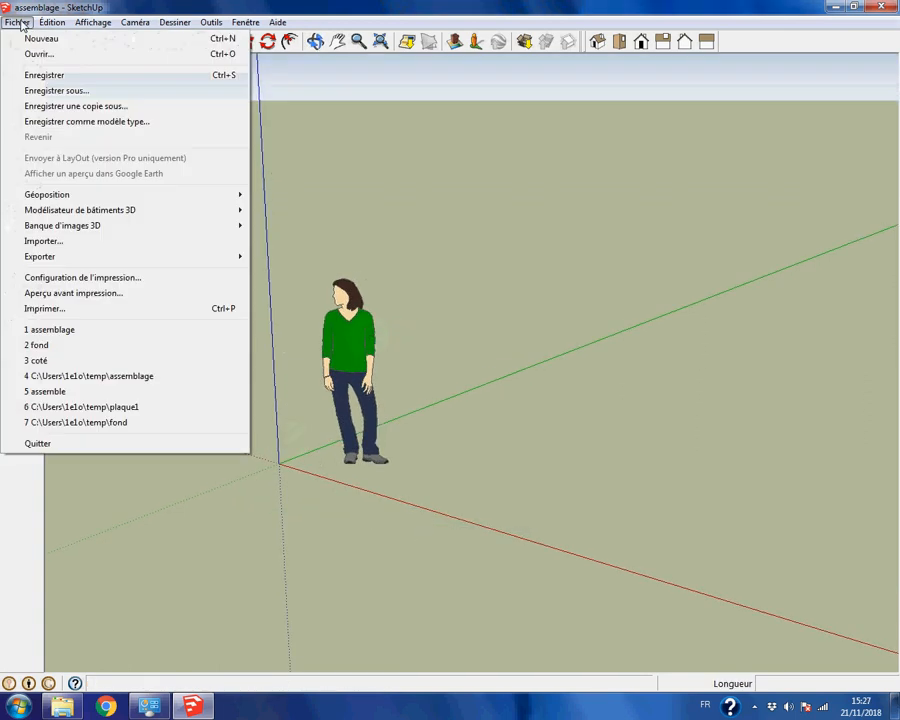
{"action": "left_click", "coordinate": [42, 241]}
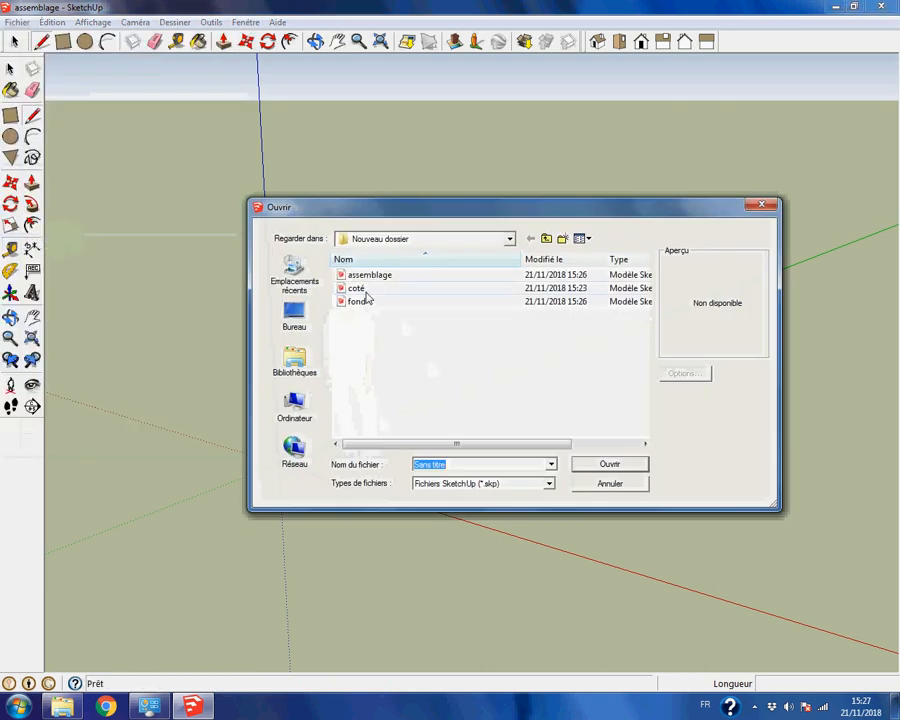
{"action": "left_click", "coordinate": [366, 303]}
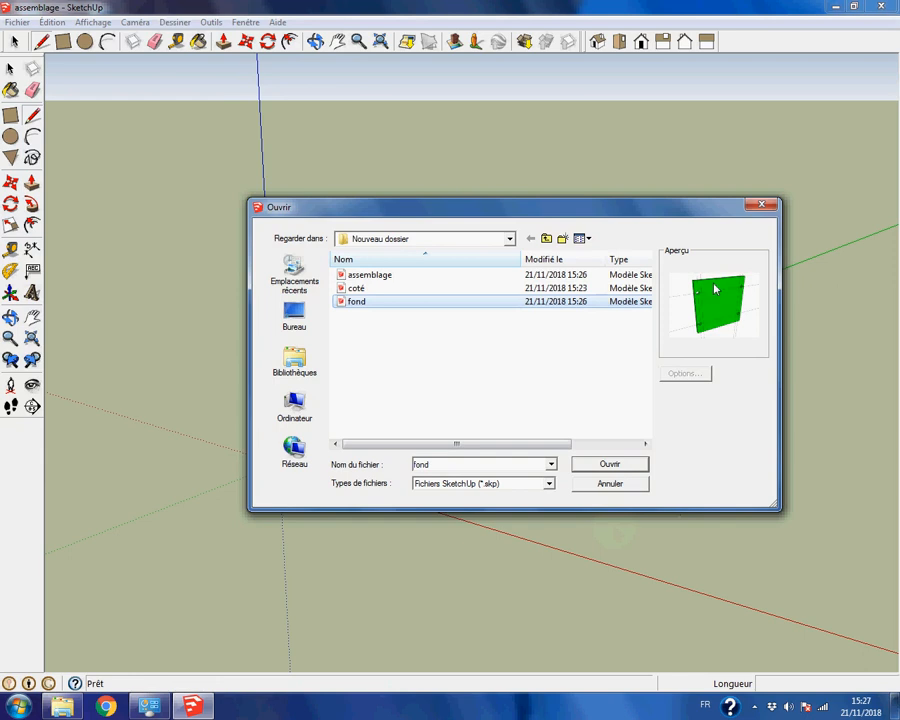
{"action": "left_click", "coordinate": [619, 466]}
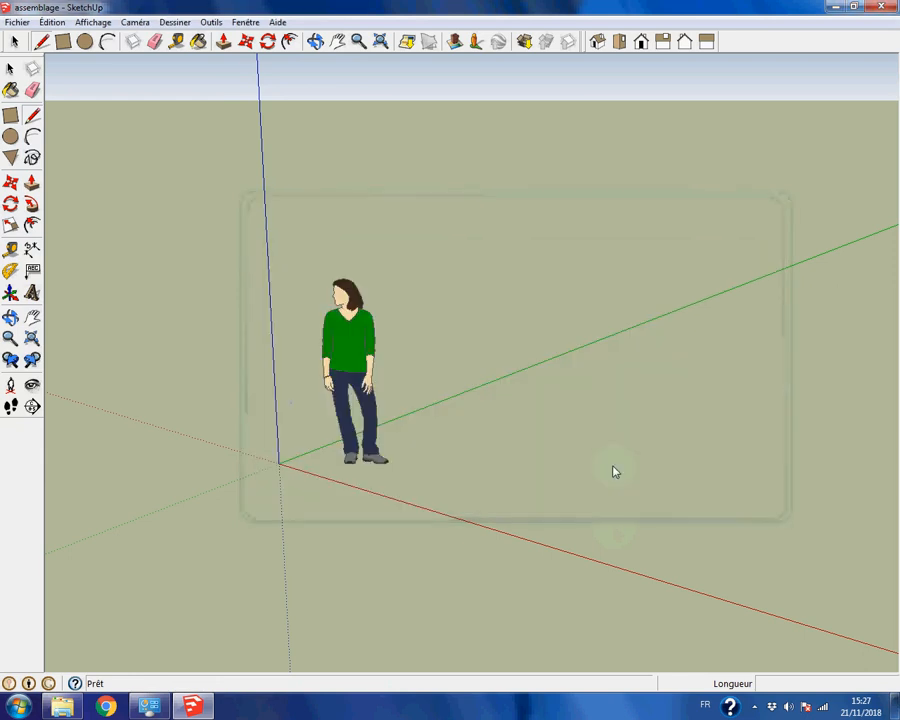
{"action": "left_click", "coordinate": [280, 462]}
Delete the default human figure beside the origin.
{"action": "left_click", "coordinate": [17, 42]}
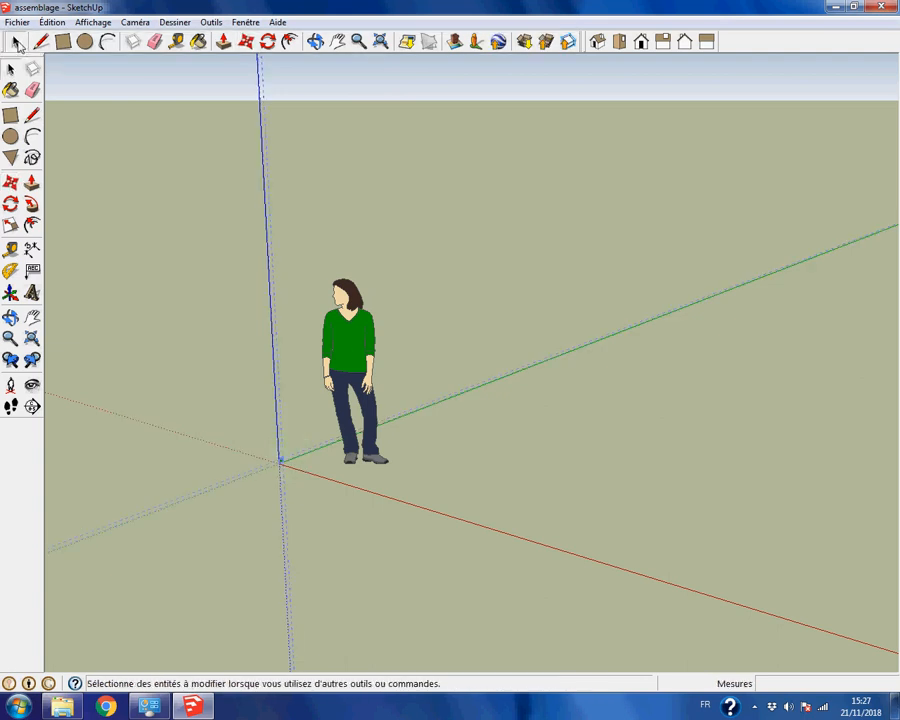
{"action": "left_click", "coordinate": [348, 318]}
{"action": "right_click", "coordinate": [348, 318]}
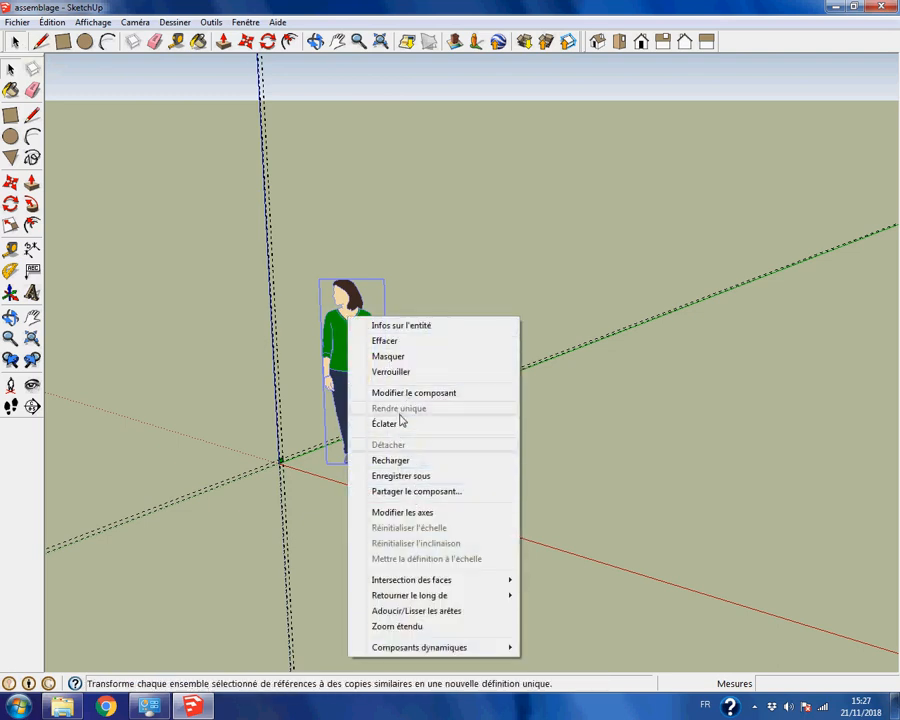
{"action": "left_click", "coordinate": [390, 341]}
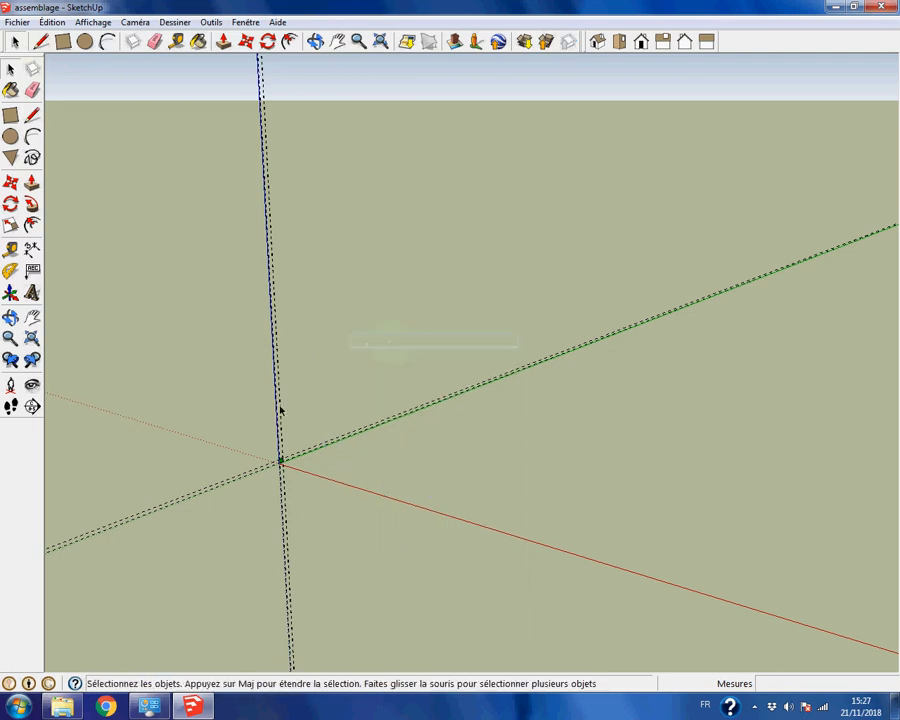
{"action": "left_click", "coordinate": [15, 41]}
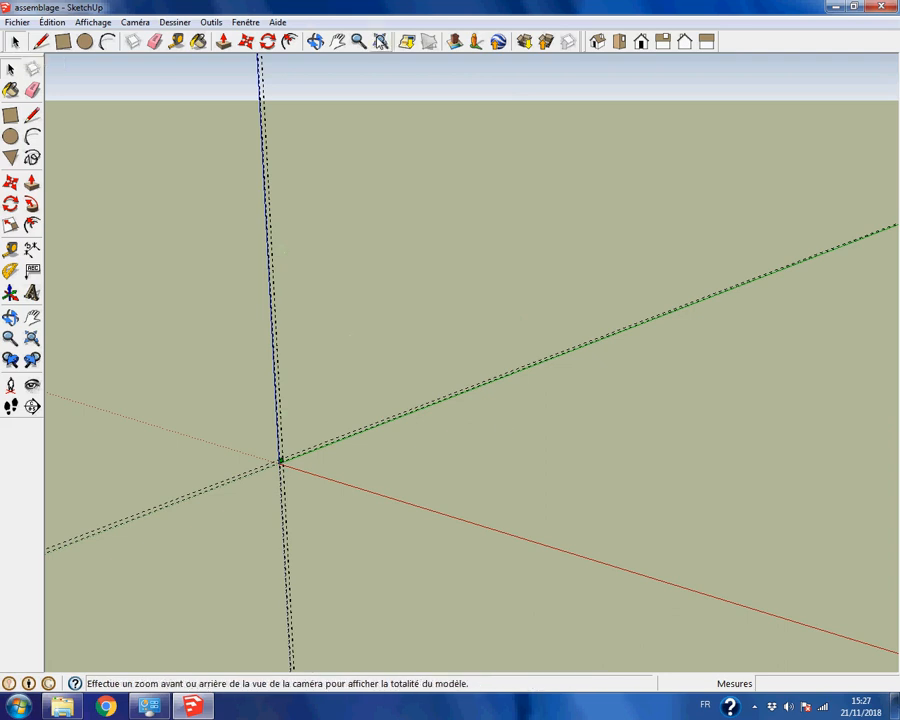
Frame the imported plate at the origin, with free space around it and its face in view.
{"action": "left_click", "coordinate": [380, 41]}
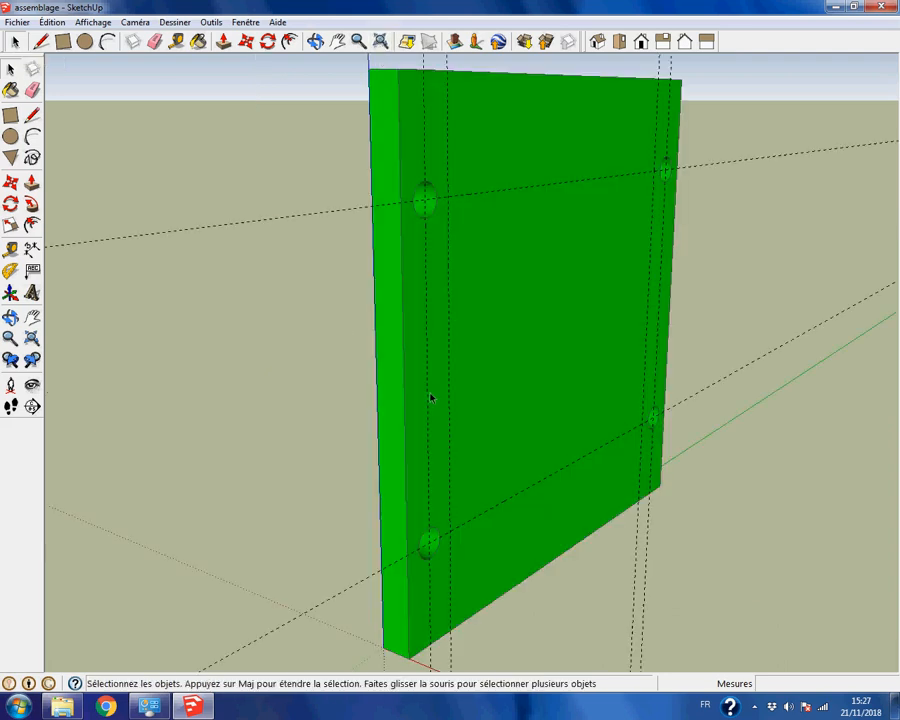
{"action": "left_click", "coordinate": [358, 41]}
{"action": "left_click_drag", "start_coordinate": [492, 170], "coordinate": [513, 432]}
{"action": "middle_click_drag", "start_coordinate": [687, 420], "coordinate": [684, 456]}
{"action": "middle_click_drag", "start_coordinate": [687, 536], "coordinate": [510, 505]}
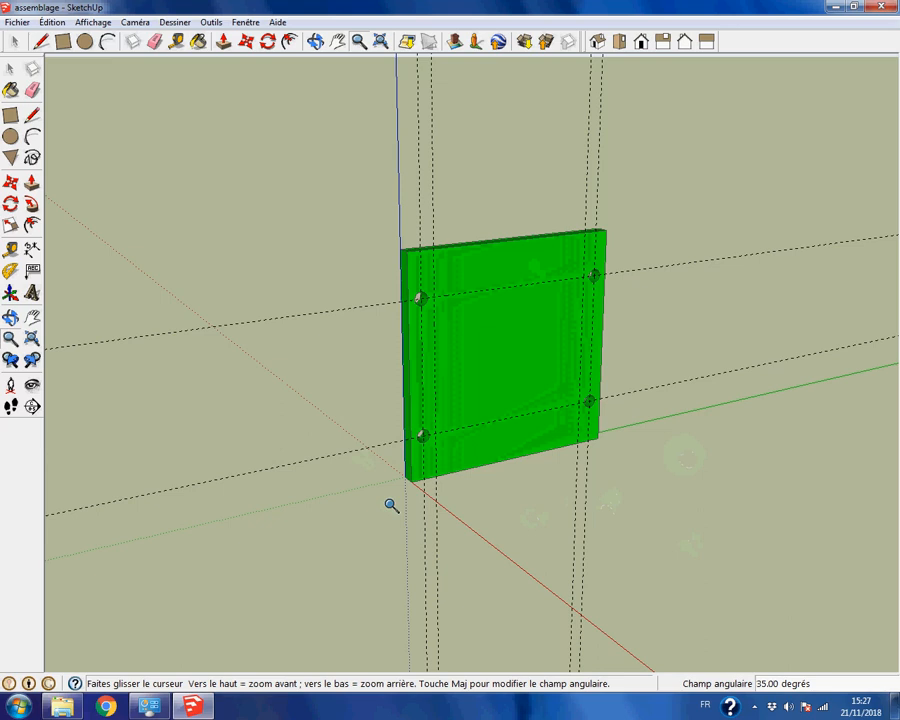
Import the coté model and place its lower corner on the green plate's front lower corner along the red axis.
{"action": "middle_click_drag", "start_coordinate": [396, 442], "coordinate": [470, 440]}
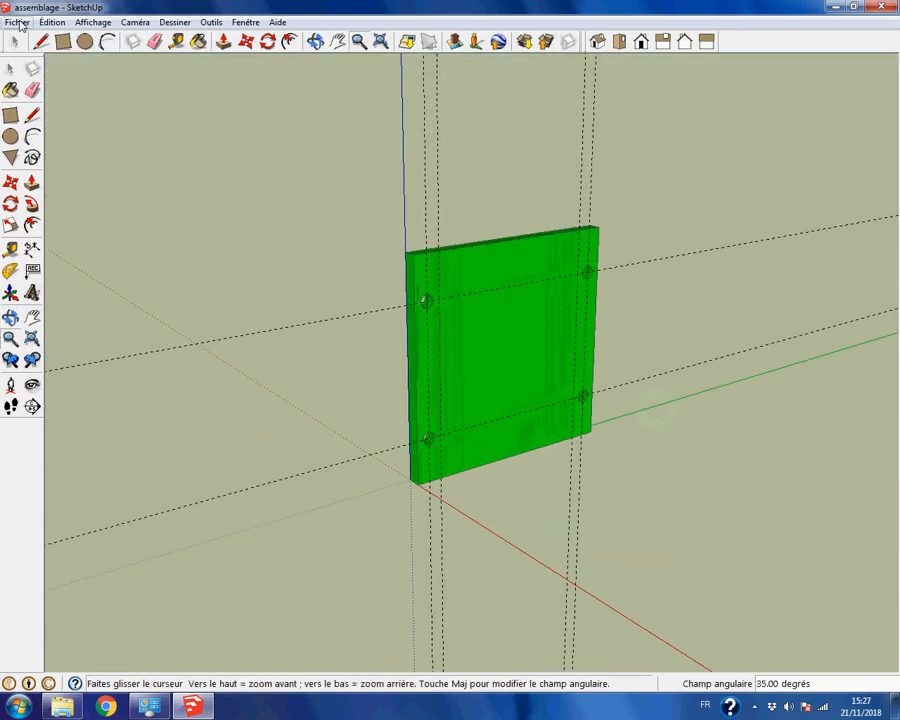
{"action": "left_click", "coordinate": [17, 22]}
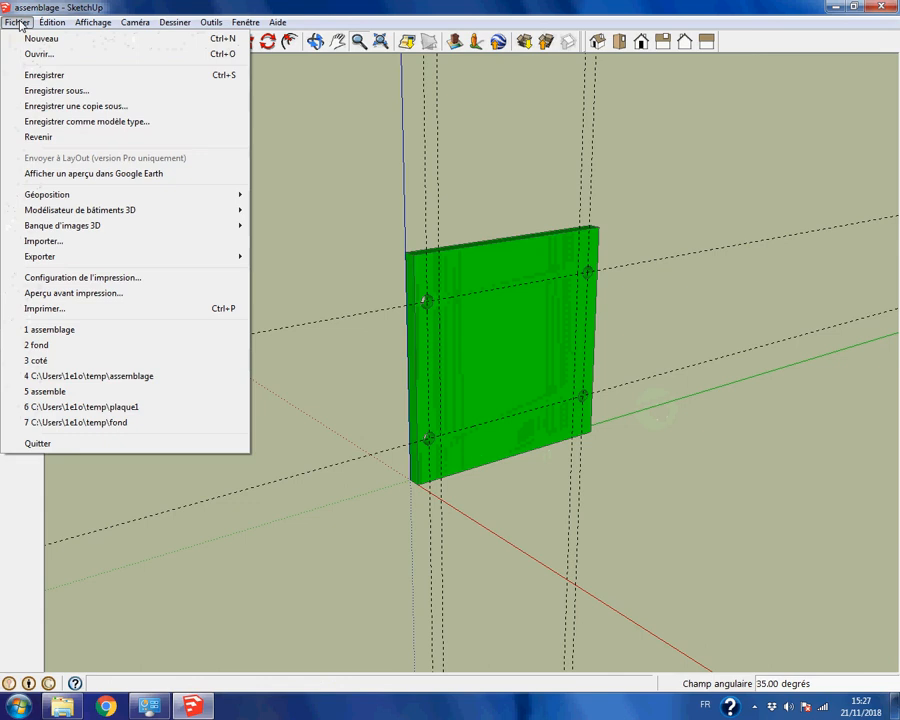
{"action": "left_click", "coordinate": [44, 241]}
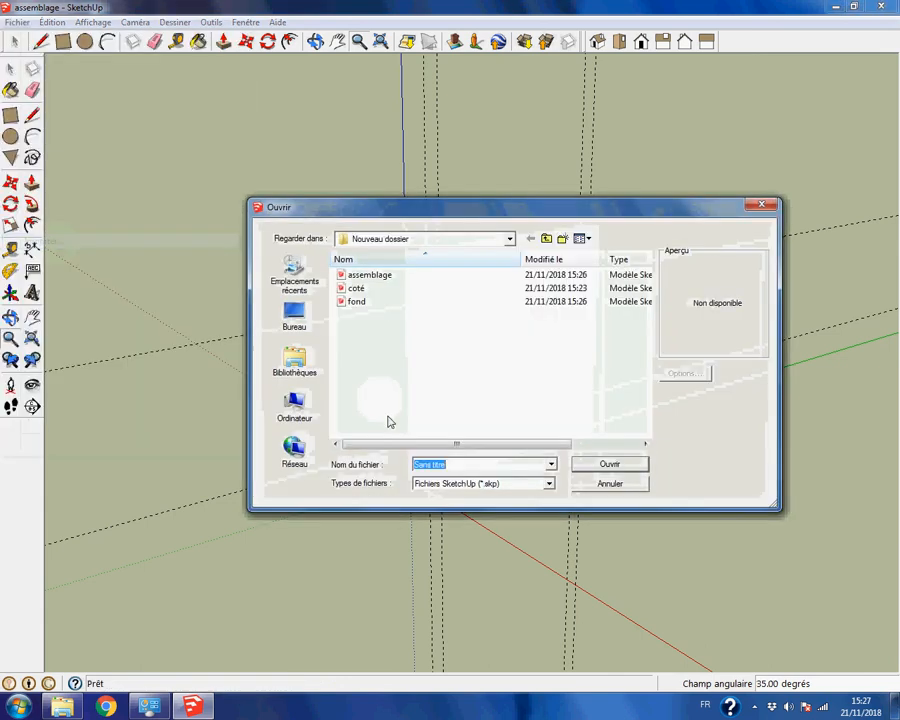
{"action": "left_click", "coordinate": [356, 288]}
{"action": "key", "text": "Return"}
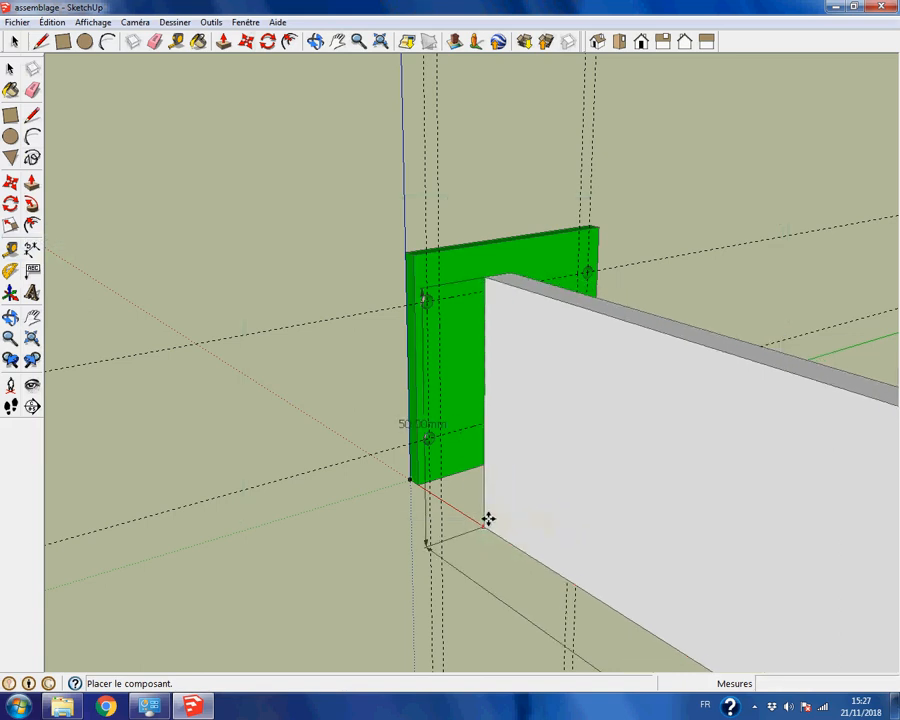
{"action": "scroll", "coordinate": [452, 500], "scroll_direction": "up", "scroll_amount": 3}
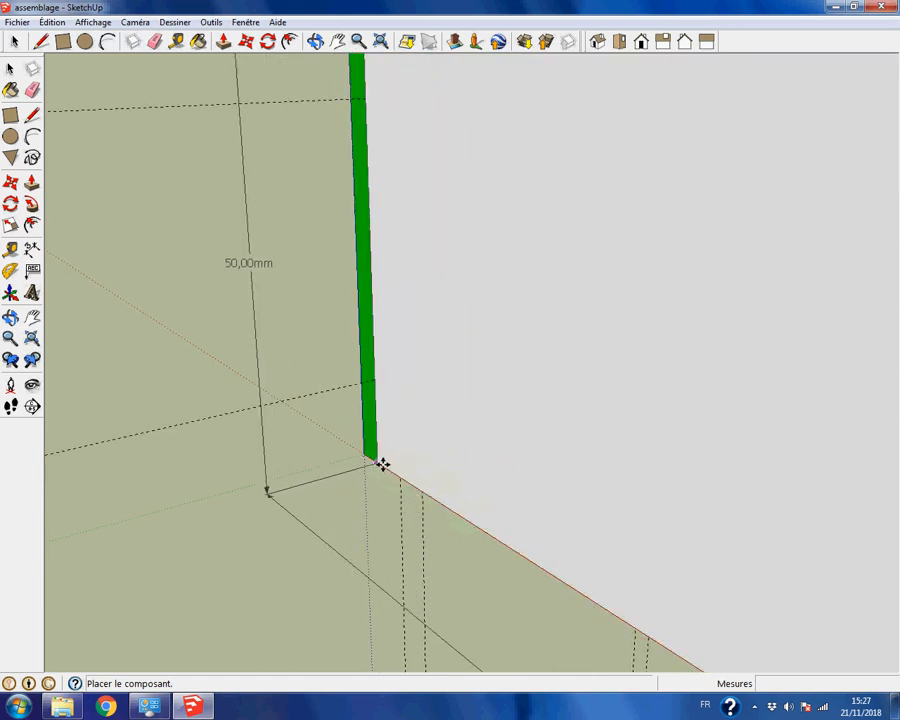
{"action": "left_click", "coordinate": [380, 462]}
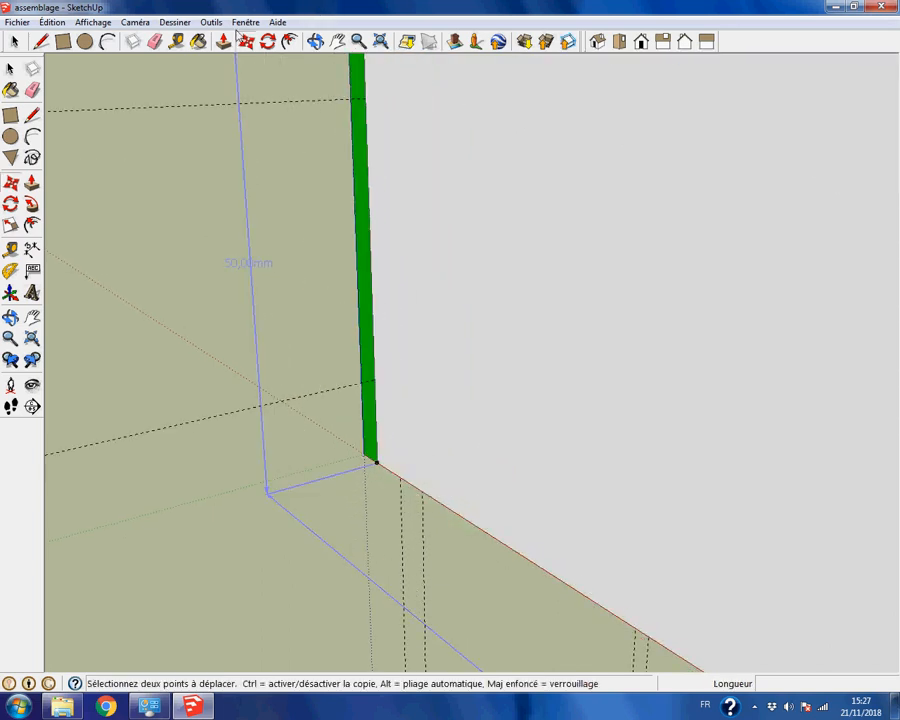
Frame the green plate and side panel together with free space around them, and deselect the panel.
{"action": "left_click", "coordinate": [380, 40]}
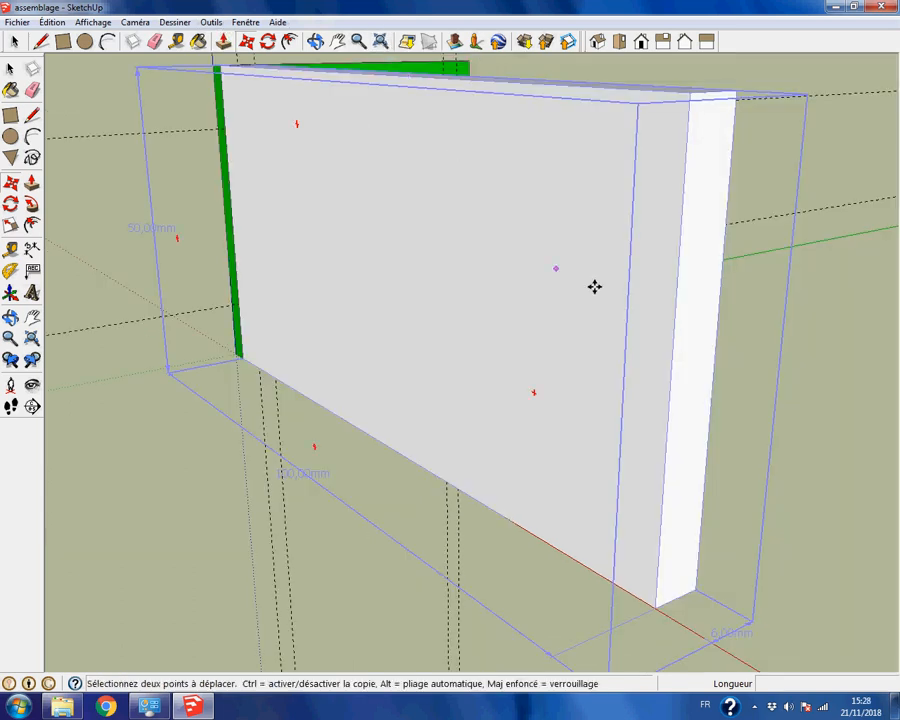
{"action": "middle_click_drag", "start_coordinate": [592, 284], "coordinate": [285, 240]}
{"action": "middle_click_drag", "start_coordinate": [442, 370], "coordinate": [780, 534]}
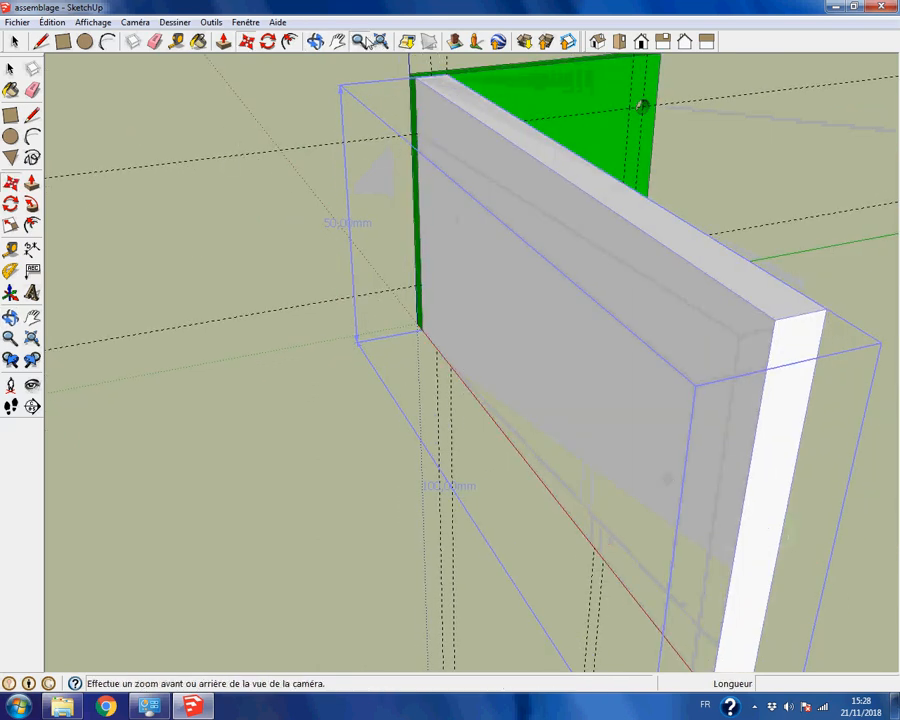
{"action": "left_click", "coordinate": [358, 41]}
{"action": "left_click_drag", "start_coordinate": [396, 70], "coordinate": [448, 284]}
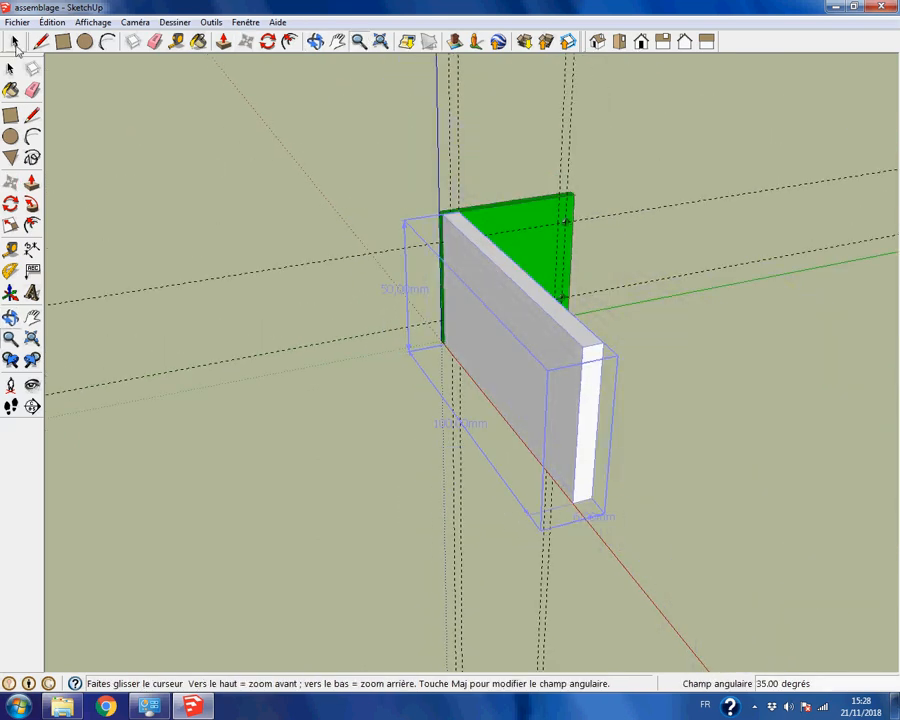
{"action": "left_click", "coordinate": [15, 44]}
{"action": "left_click", "coordinate": [262, 173]}
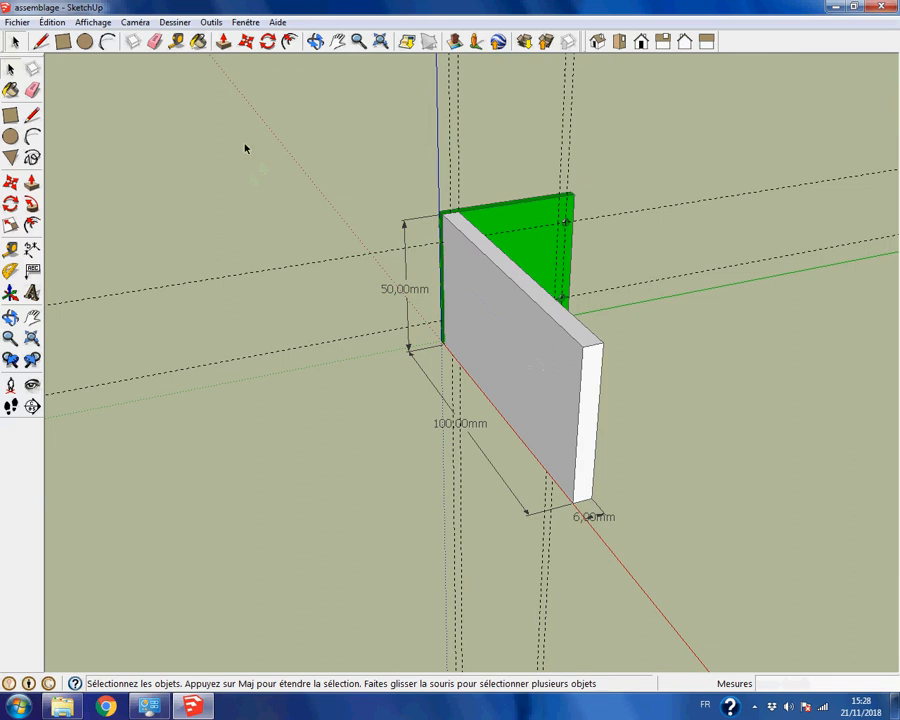
Import the coté model again and place it at the green plate's opposite lower corner, parallel to the first side panel.
{"action": "left_click", "coordinate": [17, 22]}
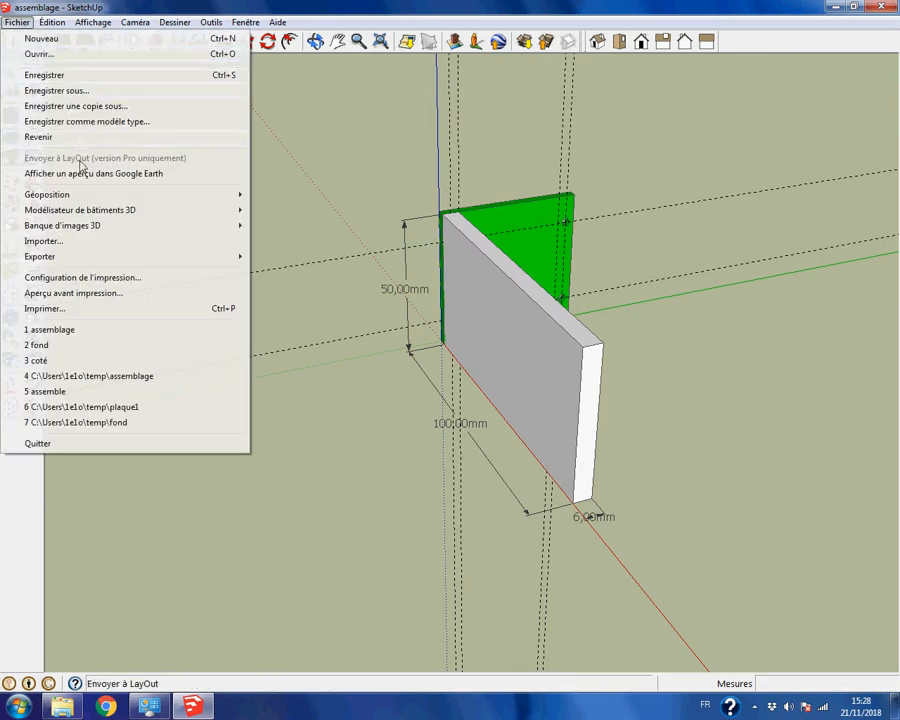
{"action": "left_click", "coordinate": [46, 241]}
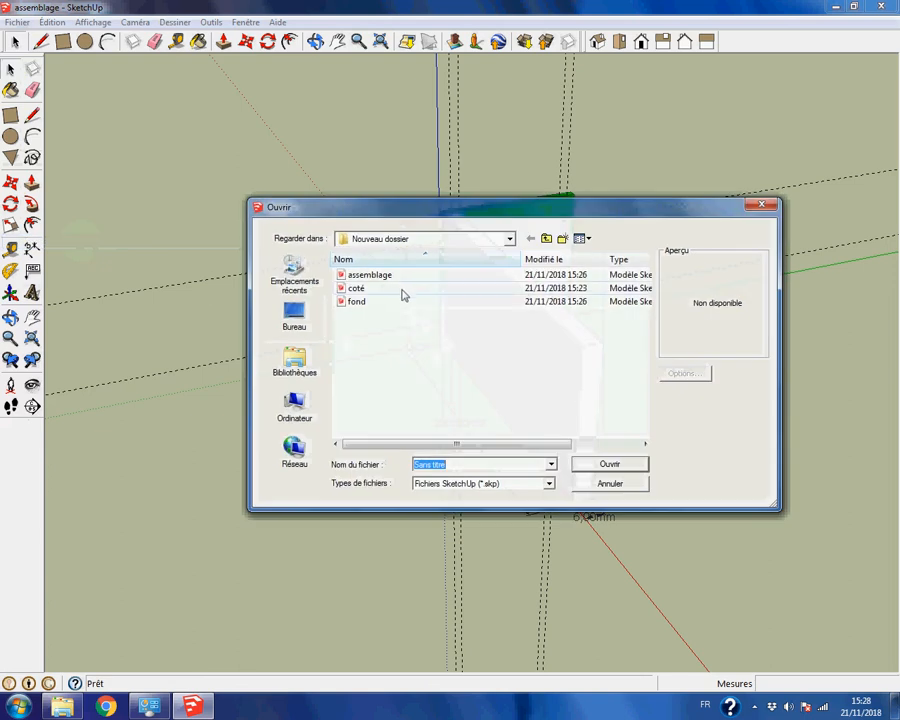
{"action": "left_click", "coordinate": [387, 293]}
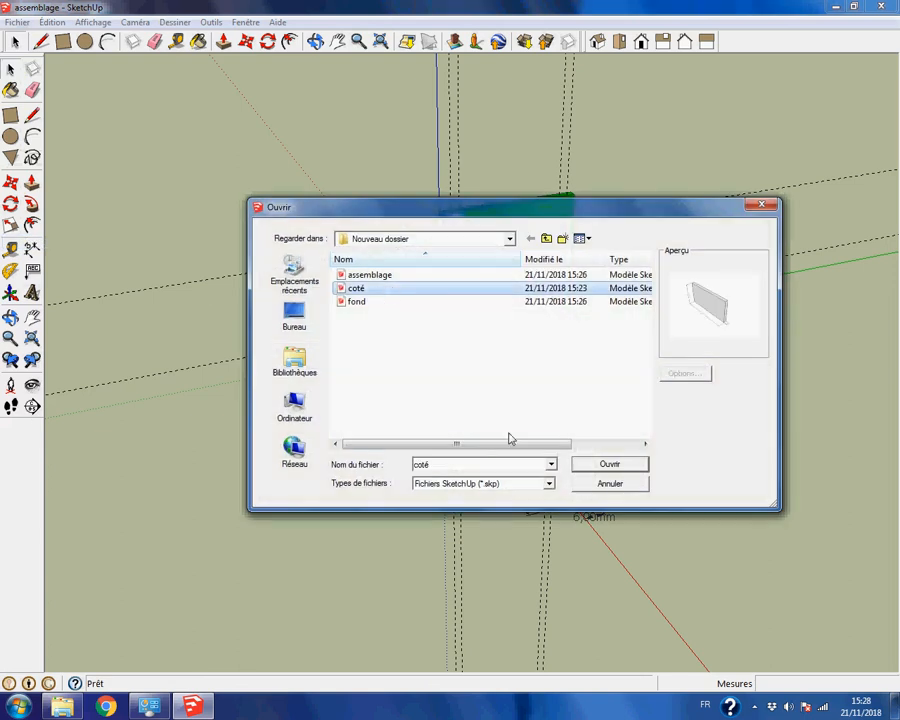
{"action": "left_click", "coordinate": [592, 460]}
{"action": "middle_click_drag", "start_coordinate": [685, 364], "coordinate": [552, 358]}
{"action": "scroll", "coordinate": [600, 353], "scroll_direction": "up", "scroll_amount": 3}
{"action": "scroll", "coordinate": [605, 345], "scroll_direction": "up", "scroll_amount": 5}
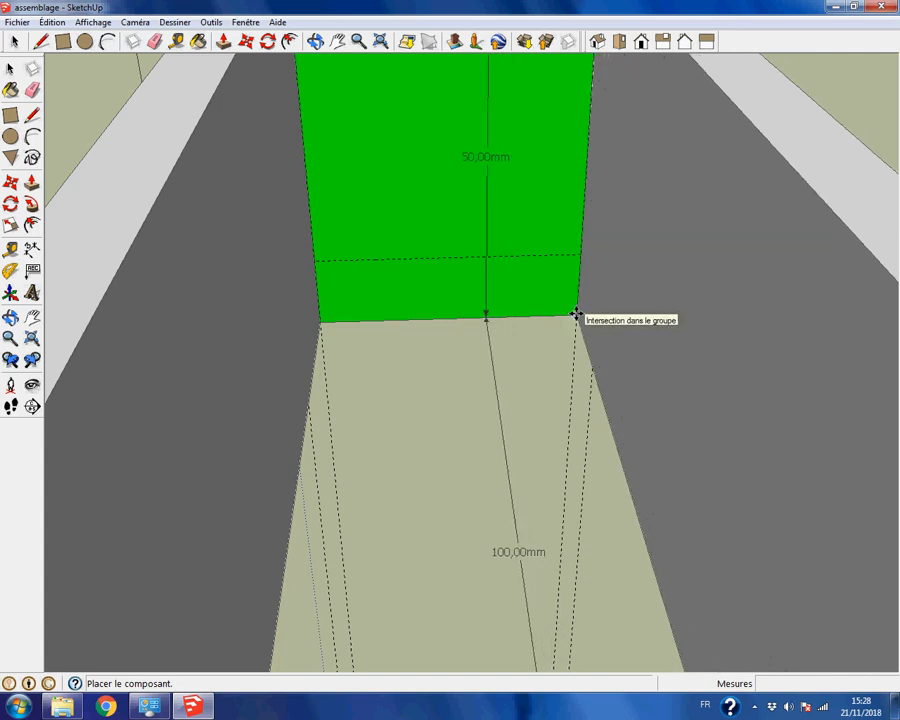
{"action": "left_click", "coordinate": [576, 315]}
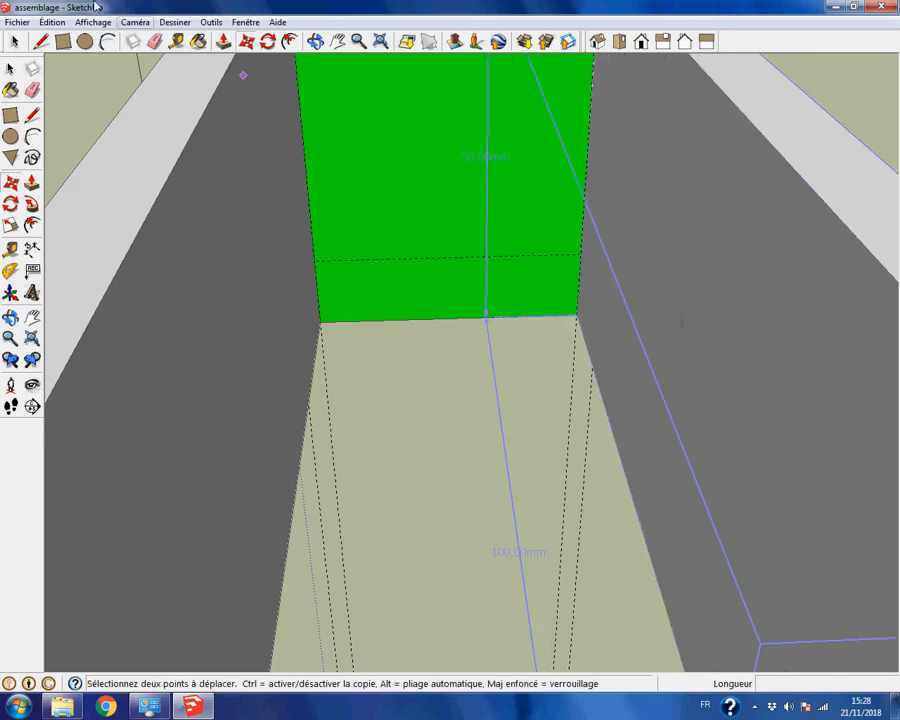
{"action": "key", "text": "space"}
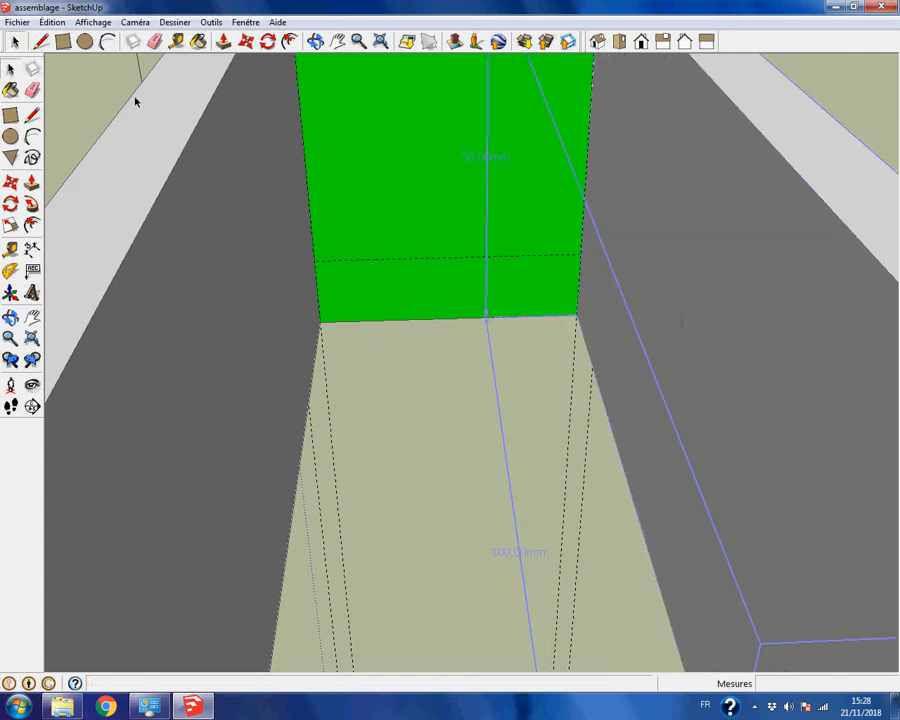
Open the side panel component nearest the red axis, and the group nested in it, for editing.
{"action": "left_click", "coordinate": [380, 41]}
{"action": "middle_click_drag", "start_coordinate": [394, 231], "coordinate": [340, 285]}
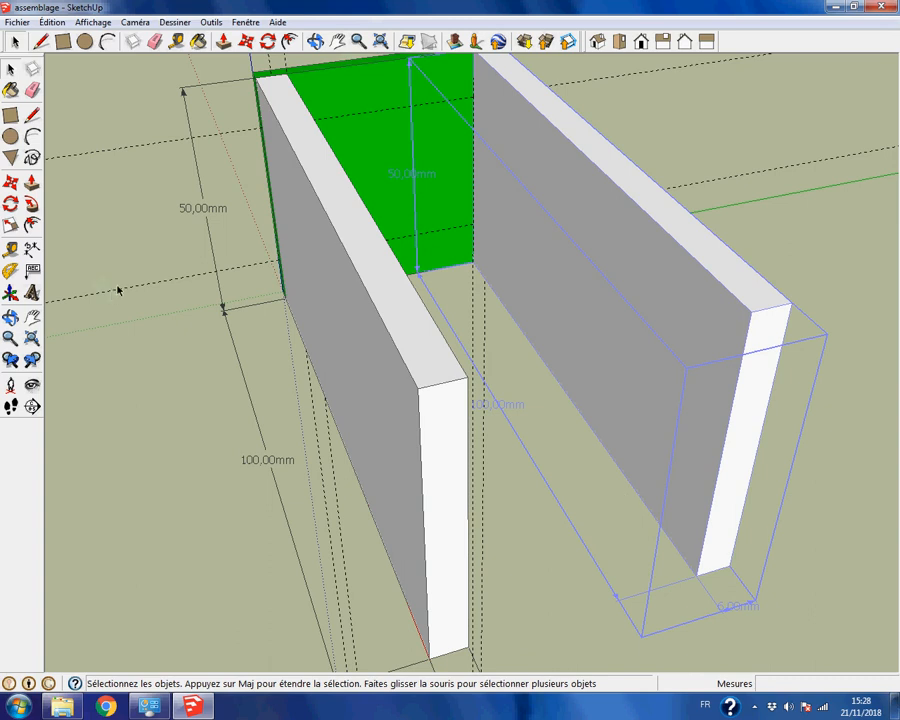
{"action": "middle_click_drag", "start_coordinate": [224, 433], "coordinate": [226, 285]}
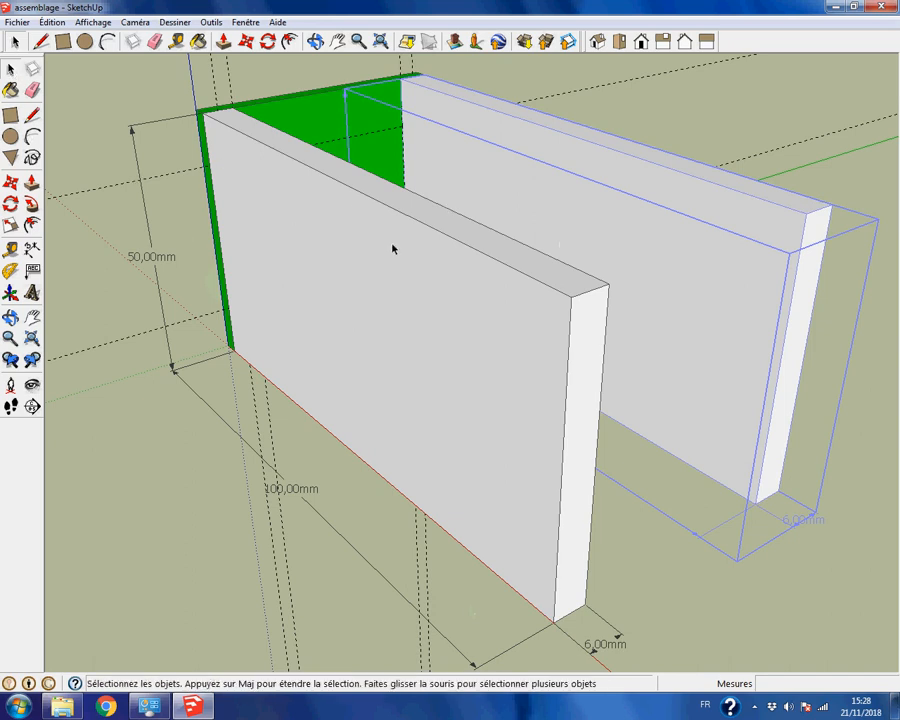
{"action": "left_click", "coordinate": [465, 402]}
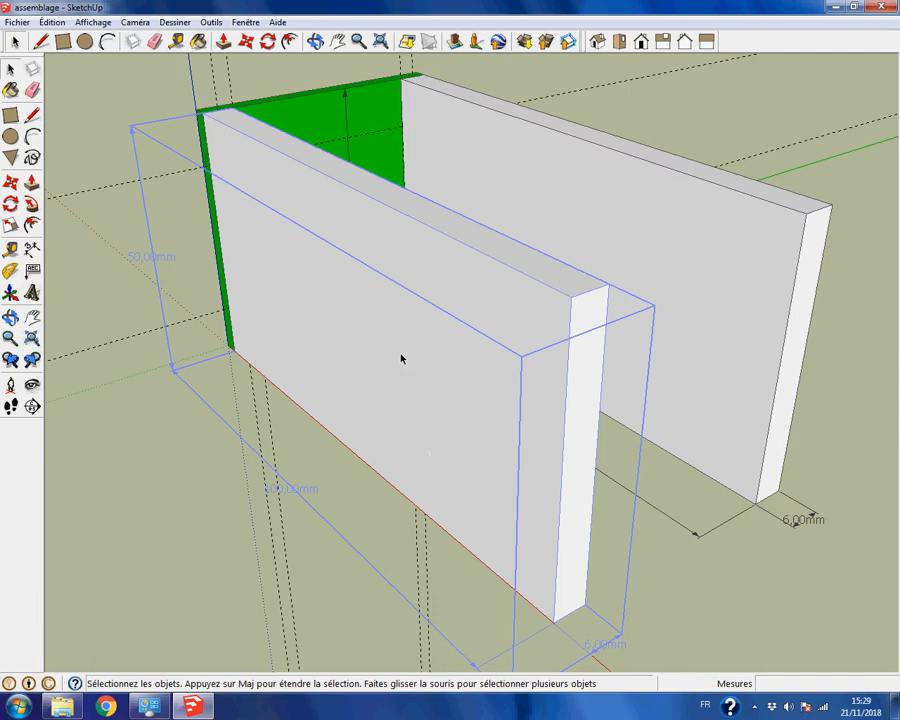
{"action": "right_click", "coordinate": [347, 279]}
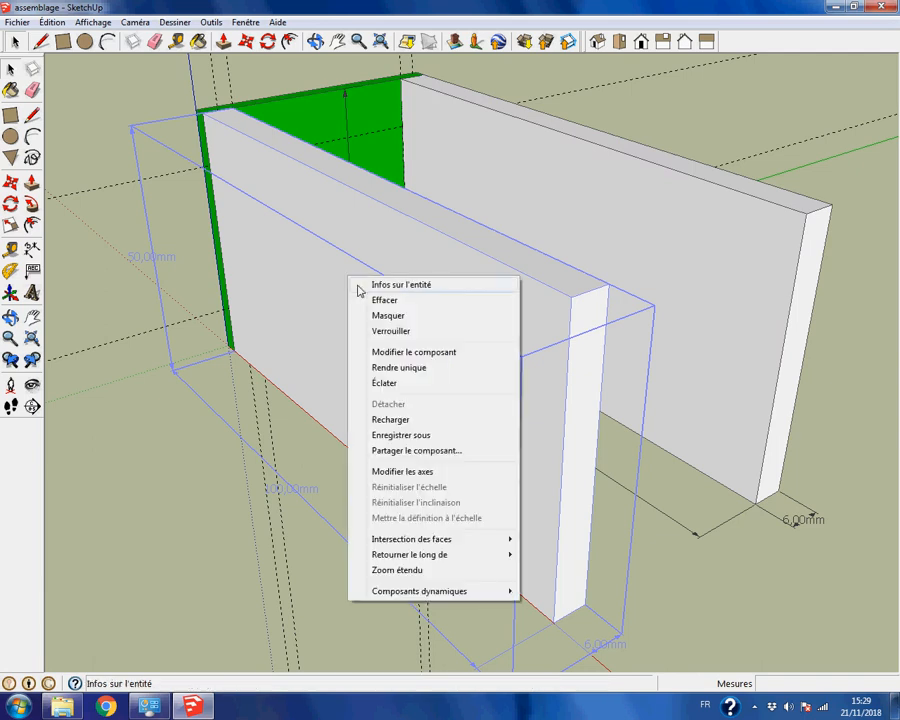
{"action": "left_click", "coordinate": [393, 354]}
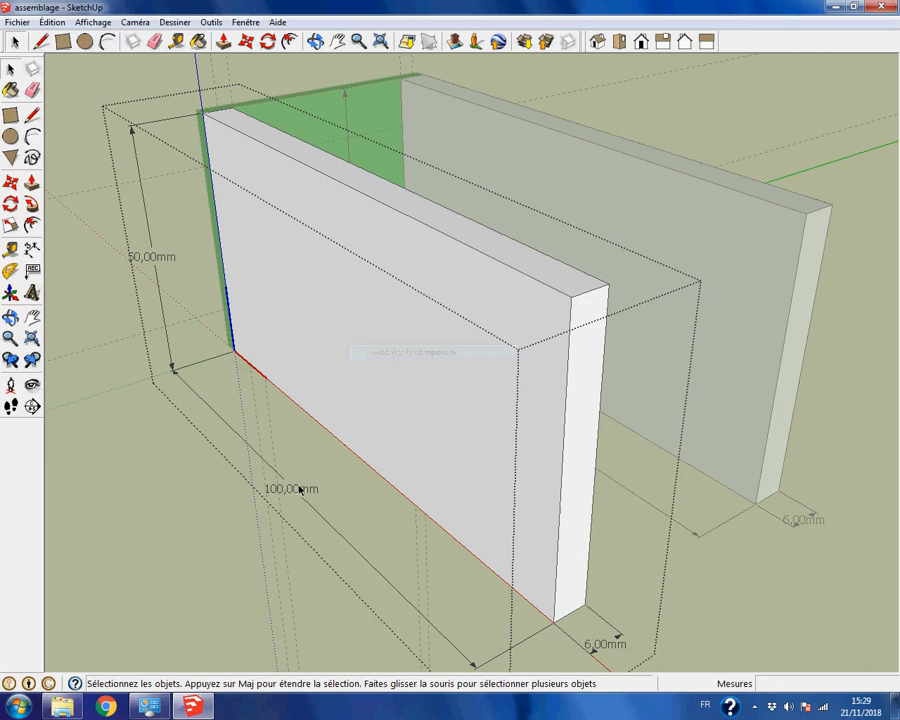
{"action": "right_click", "coordinate": [347, 293]}
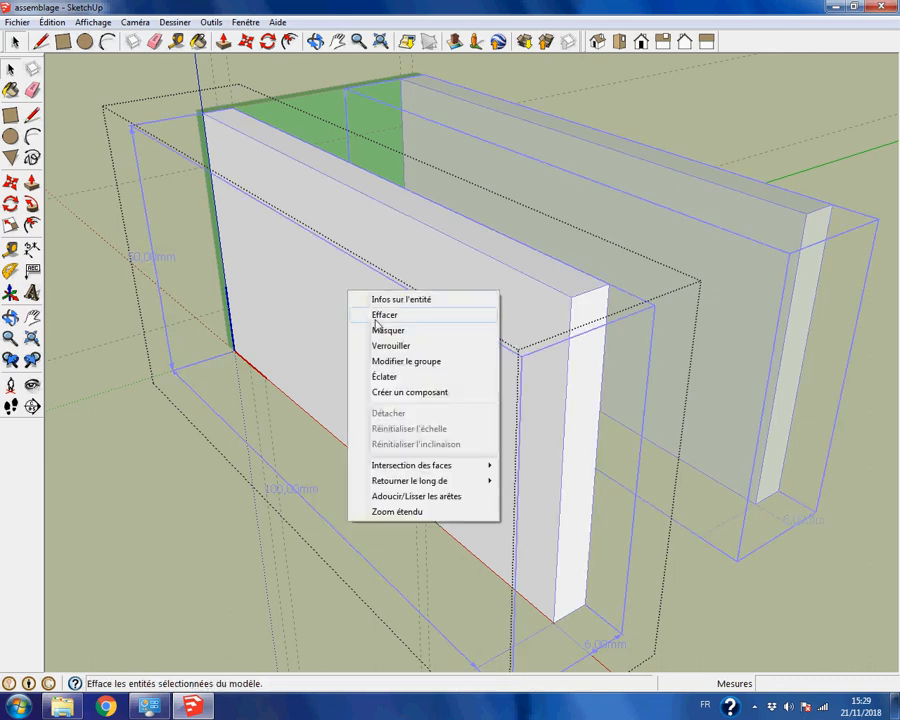
{"action": "left_click", "coordinate": [392, 361]}
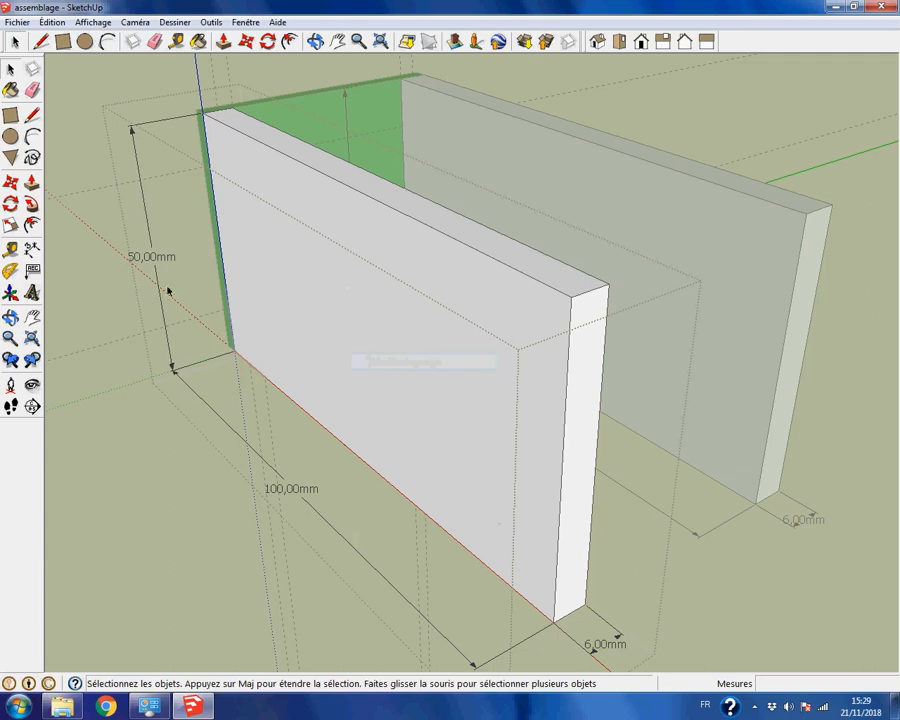
Delete the side panel's 50 mm, 100 mm and 6 mm dimensions and leave the group and component editing.
{"action": "left_click", "coordinate": [153, 259]}
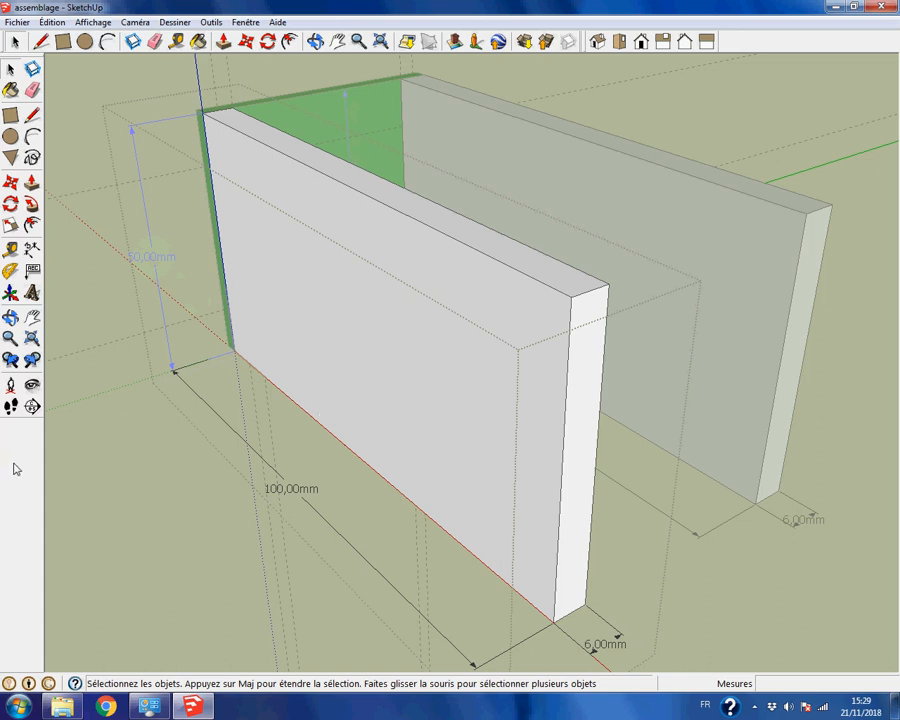
{"action": "key", "text": "Delete"}
{"action": "left_click", "coordinate": [293, 491]}
{"action": "key", "text": "Delete"}
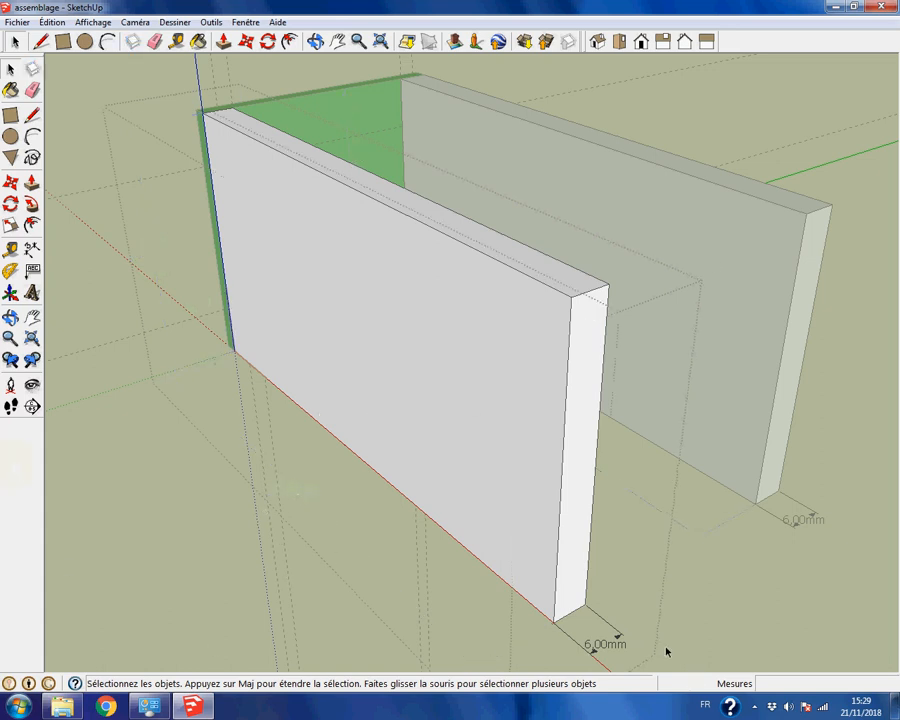
{"action": "left_click", "coordinate": [606, 647]}
{"action": "key", "text": "Delete"}
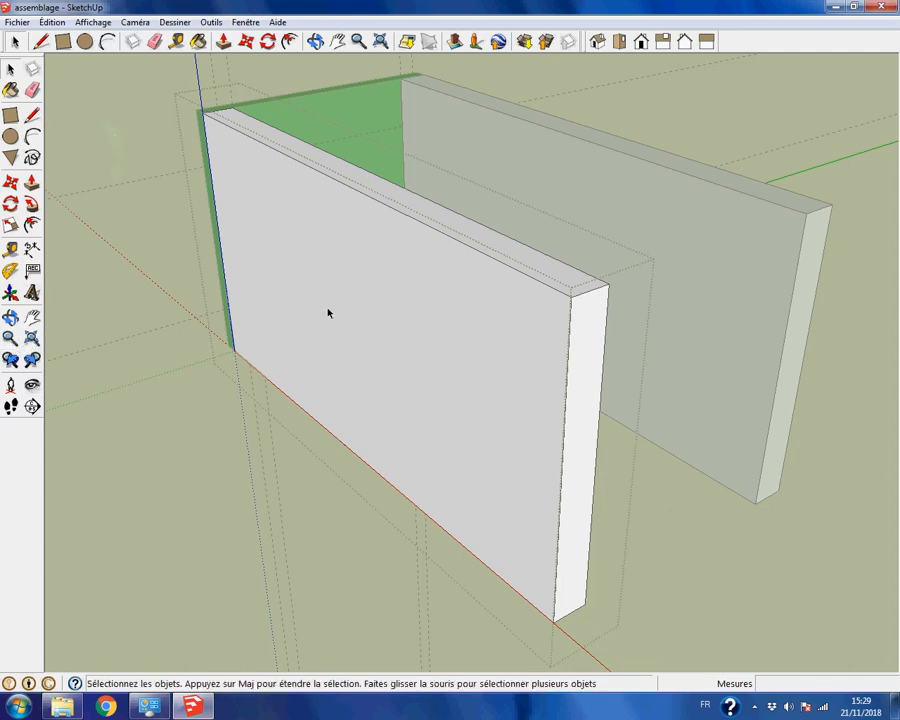
{"action": "left_click", "coordinate": [105, 102]}
{"action": "left_click", "coordinate": [104, 102]}
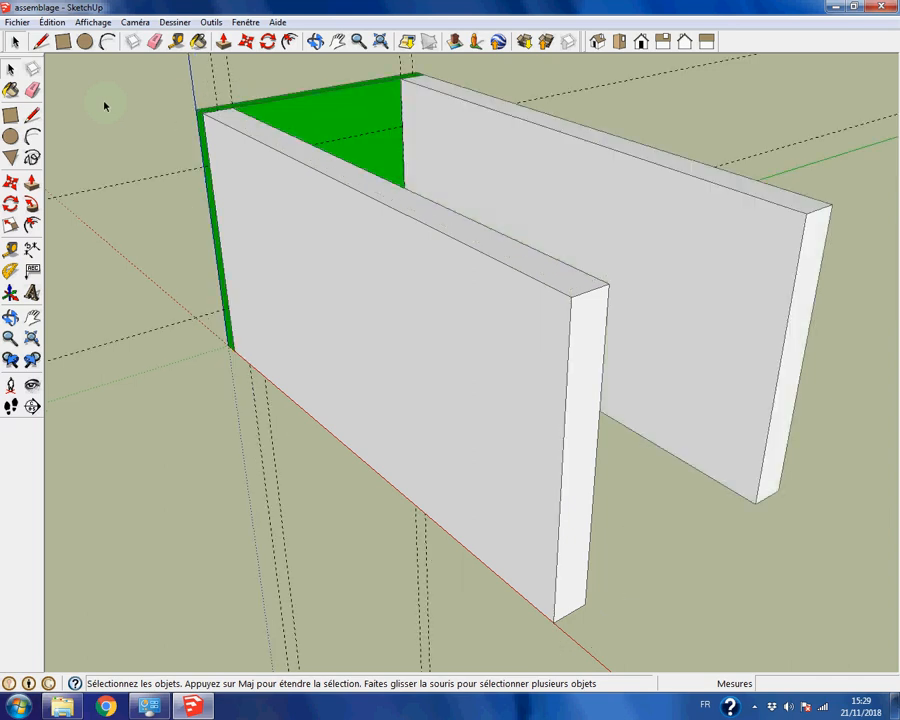
Import the fond model again and place it in free space near the open ends of the two side panels.
{"action": "middle_click_drag", "start_coordinate": [215, 417], "coordinate": [368, 360]}
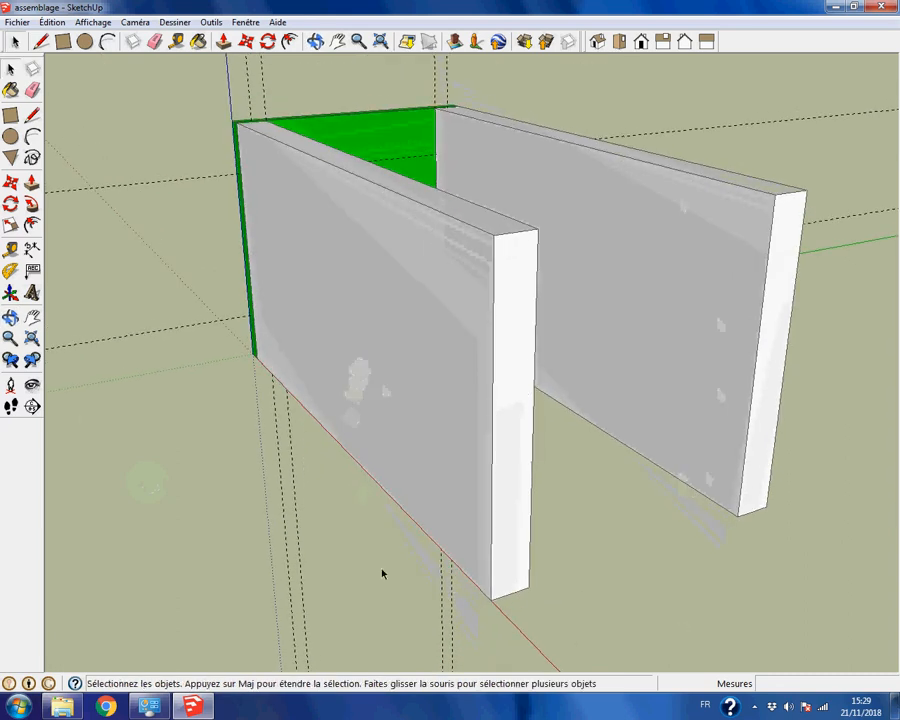
{"action": "left_click", "coordinate": [17, 22]}
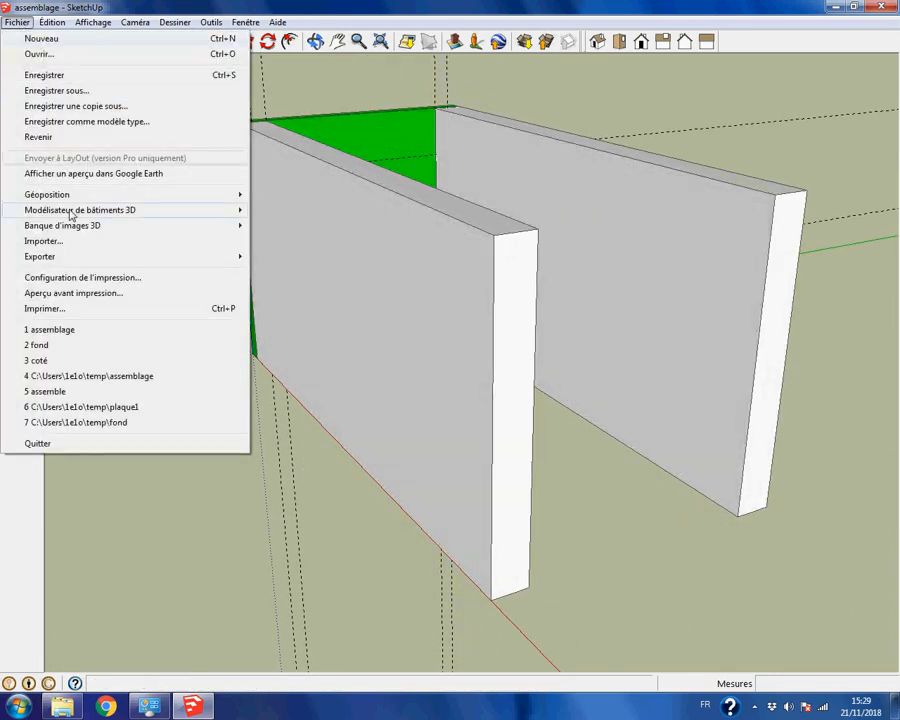
{"action": "left_click", "coordinate": [44, 242]}
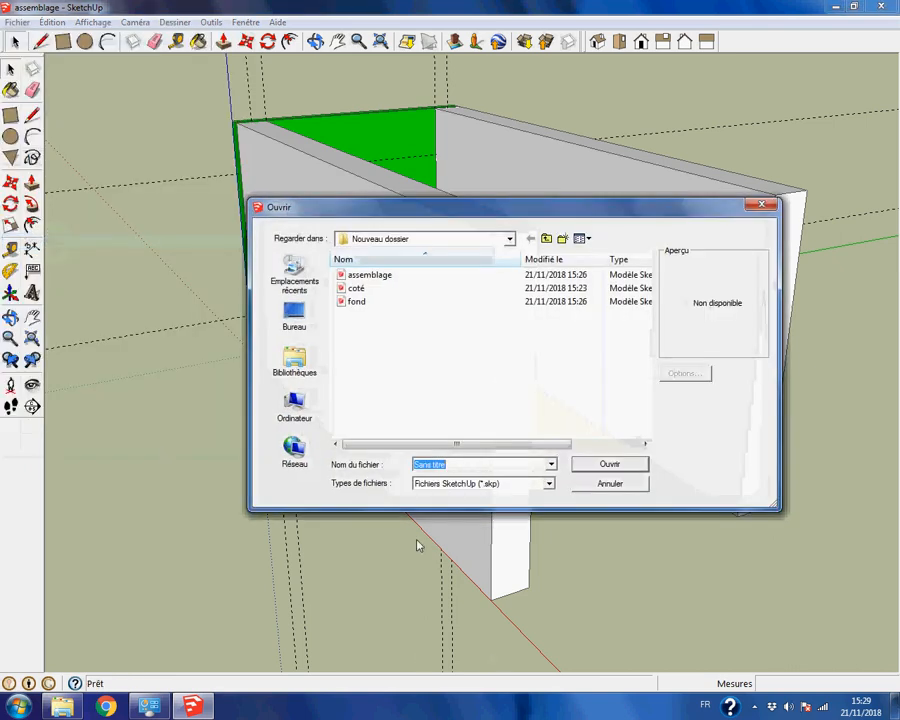
{"action": "left_click", "coordinate": [360, 301]}
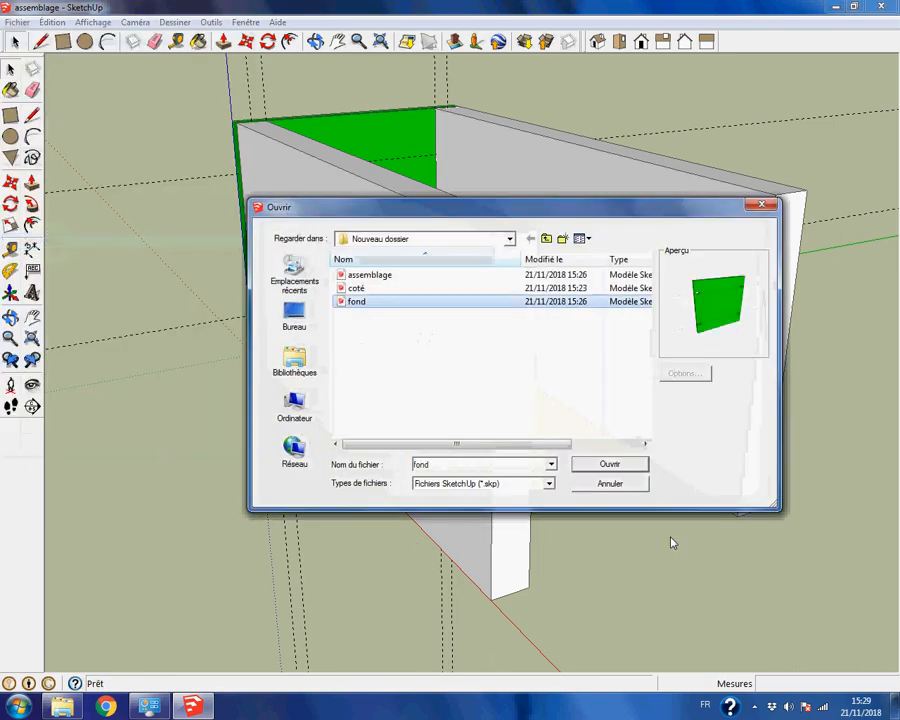
{"action": "left_click", "coordinate": [631, 464]}
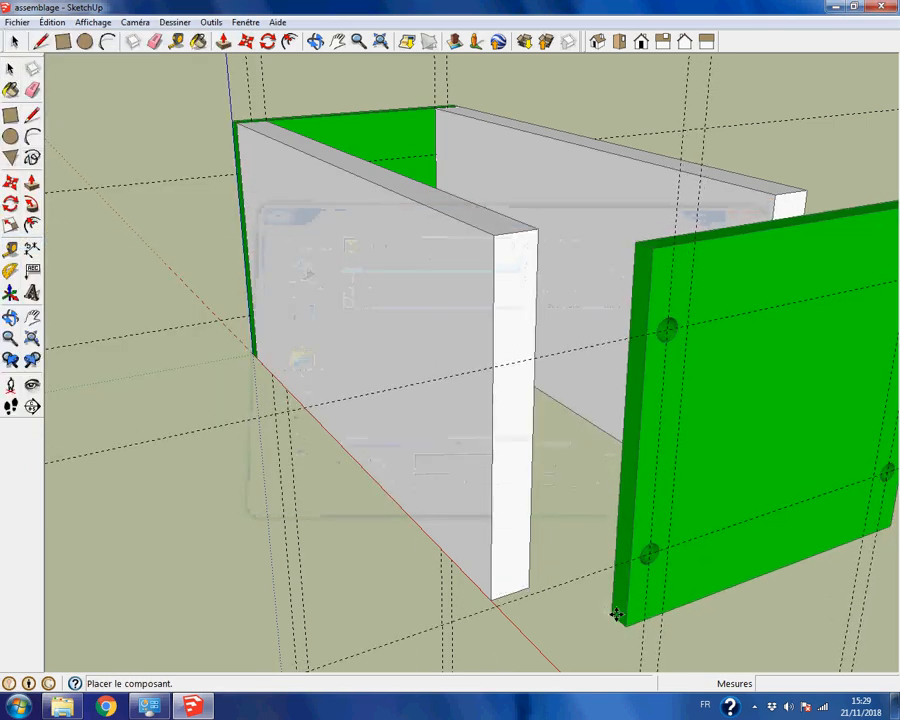
{"action": "scroll", "coordinate": [555, 620], "scroll_direction": "up", "scroll_amount": 5}
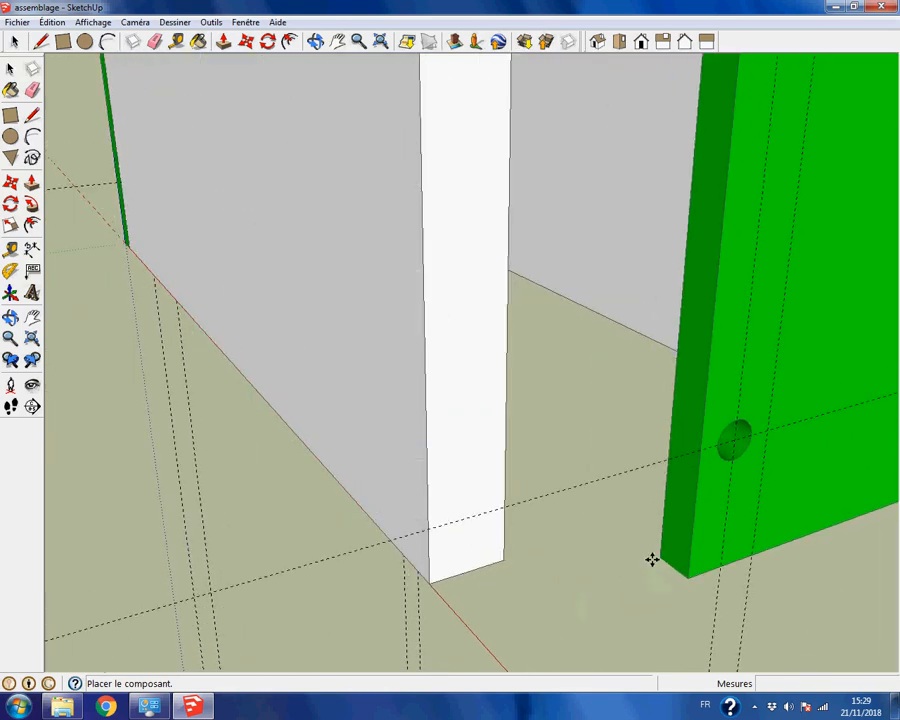
{"action": "left_click", "coordinate": [658, 561]}
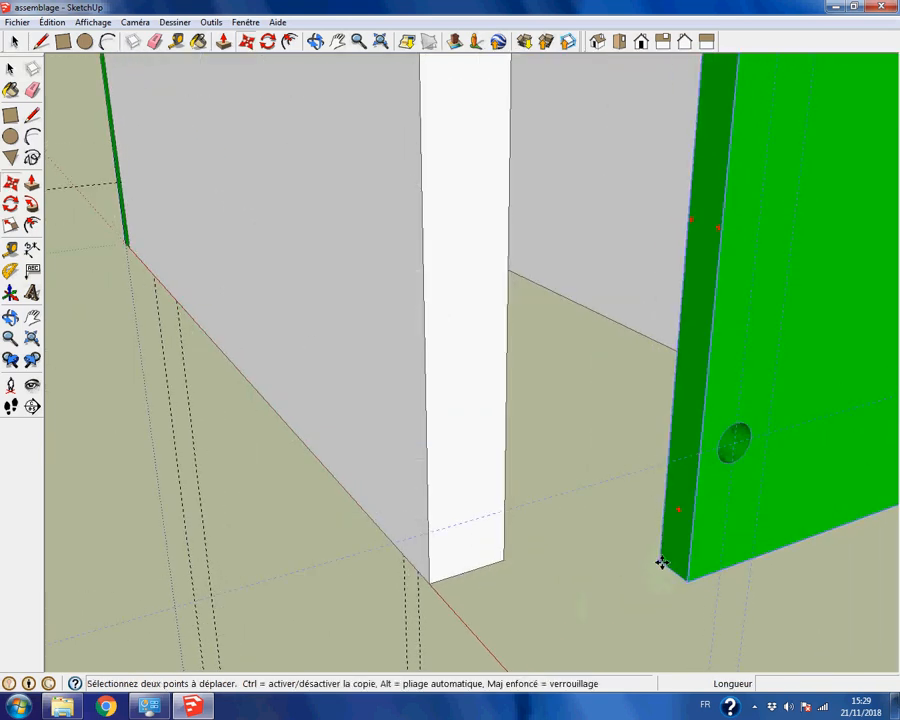
Move the new green plate by its lower inner corner onto the side panel's lower outer end corner on the red axis, and deselect it.
{"action": "left_click", "coordinate": [674, 326]}
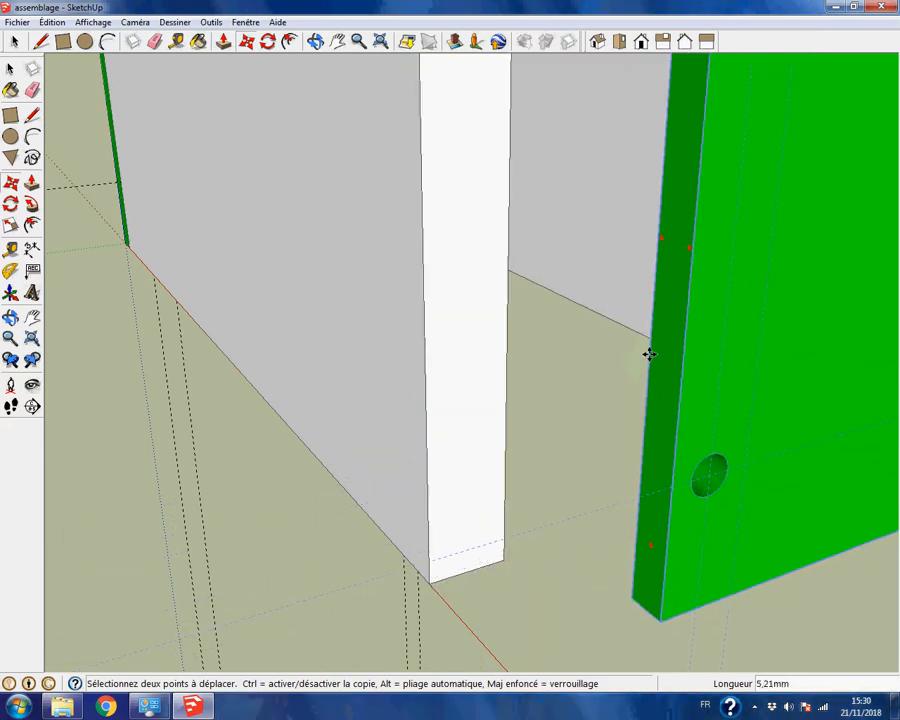
{"action": "left_click", "coordinate": [620, 590]}
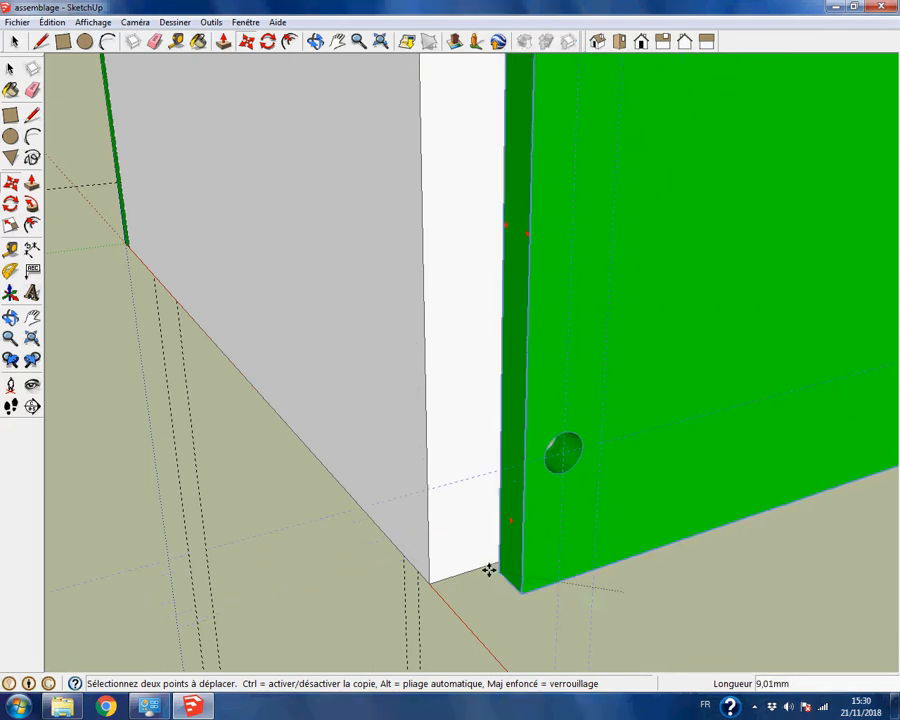
{"action": "left_click", "coordinate": [427, 582]}
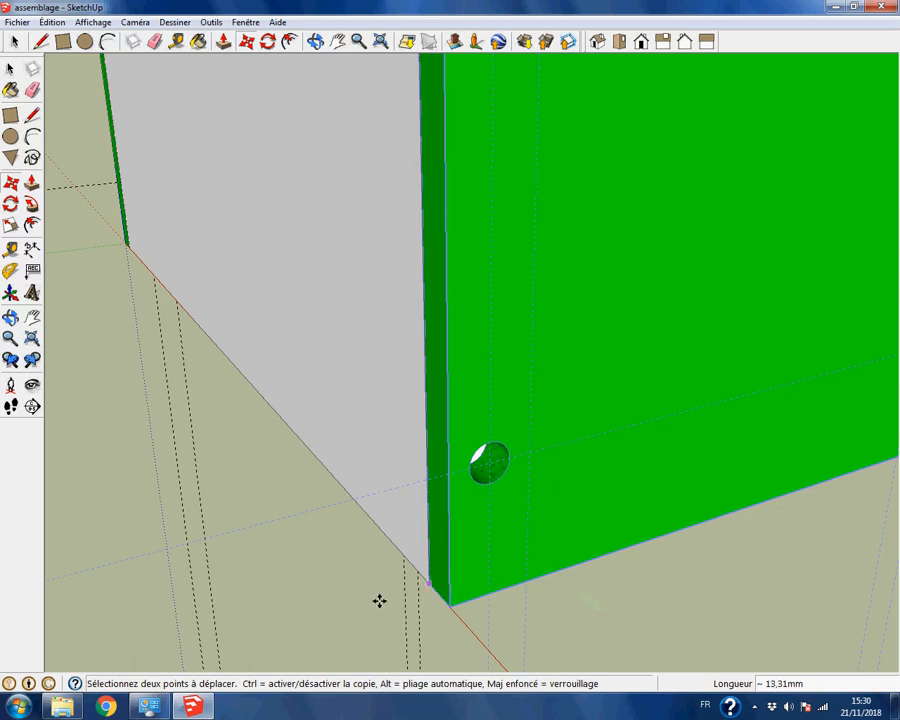
{"action": "left_click", "coordinate": [380, 41]}
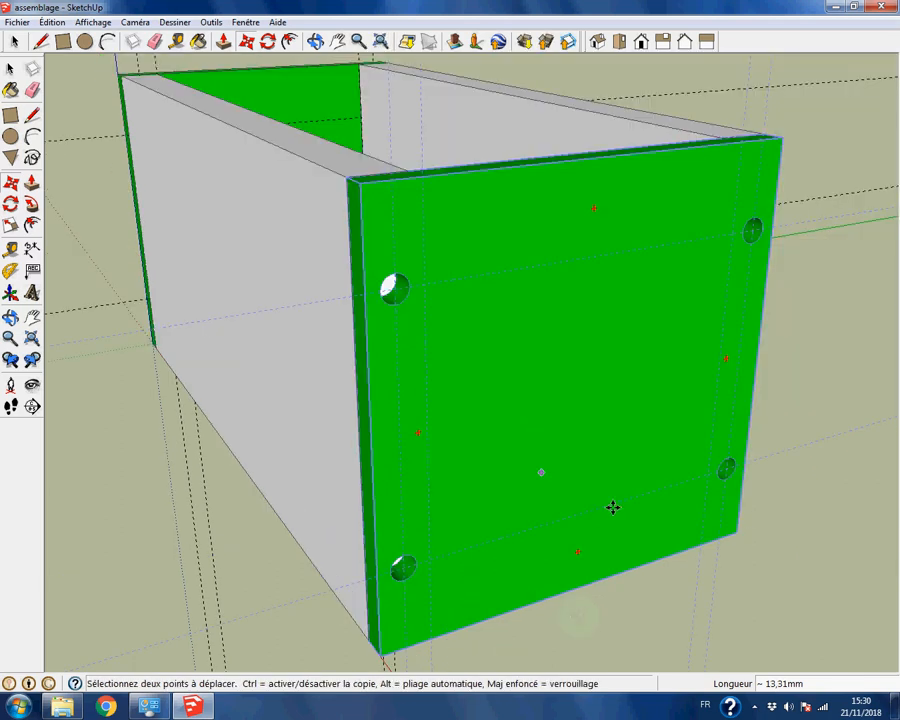
{"action": "key", "text": "space"}
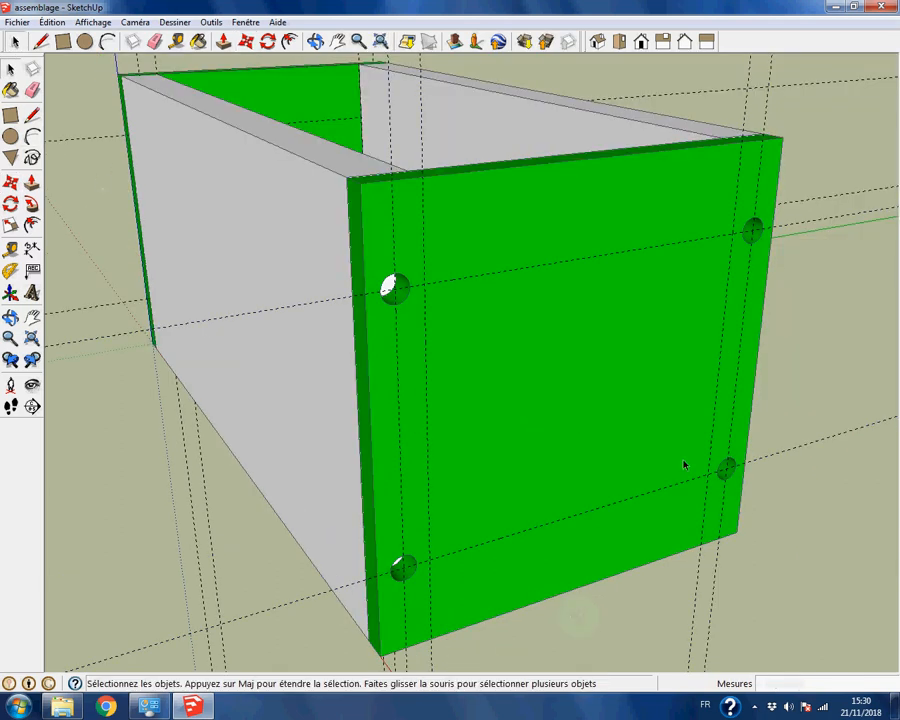
Hide all construction guides around the assembled box without deleting them.
{"action": "middle_click_drag", "start_coordinate": [680, 464], "coordinate": [808, 402]}
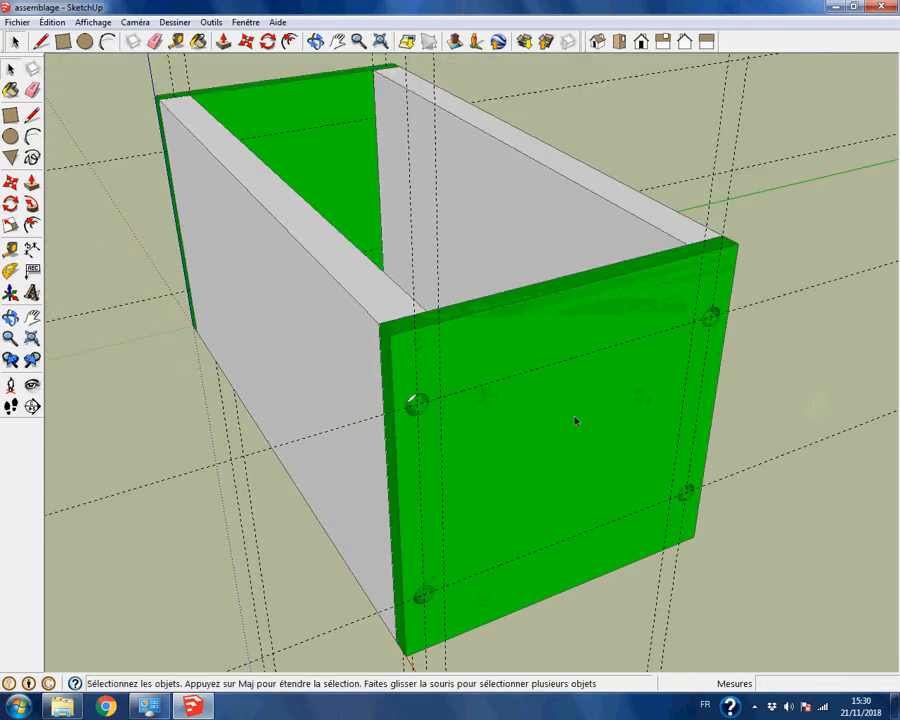
{"action": "middle_click_drag", "start_coordinate": [591, 472], "coordinate": [609, 400]}
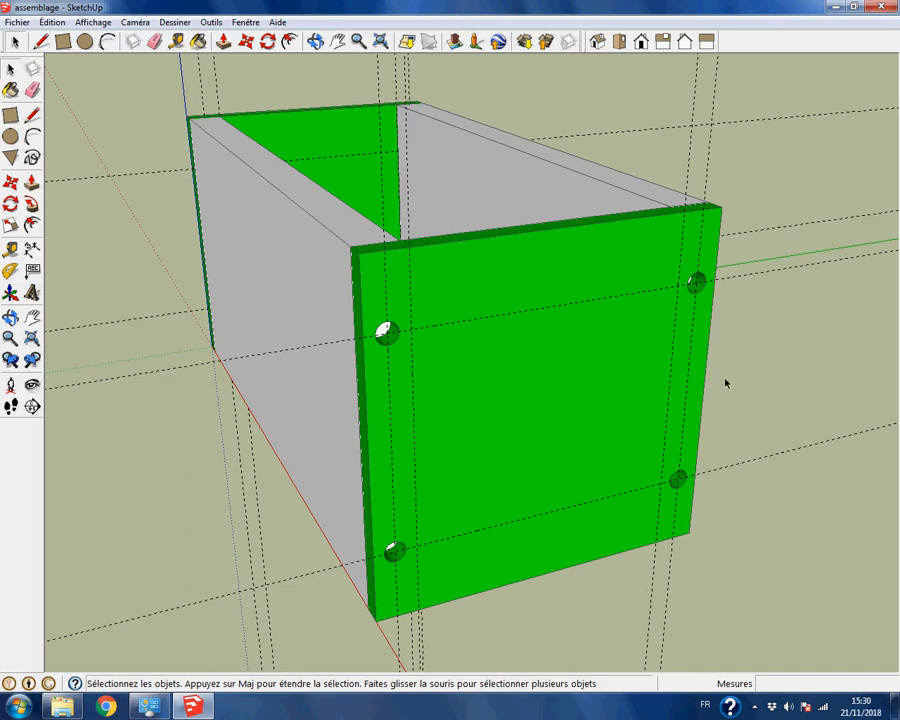
{"action": "left_click", "coordinate": [53, 22]}
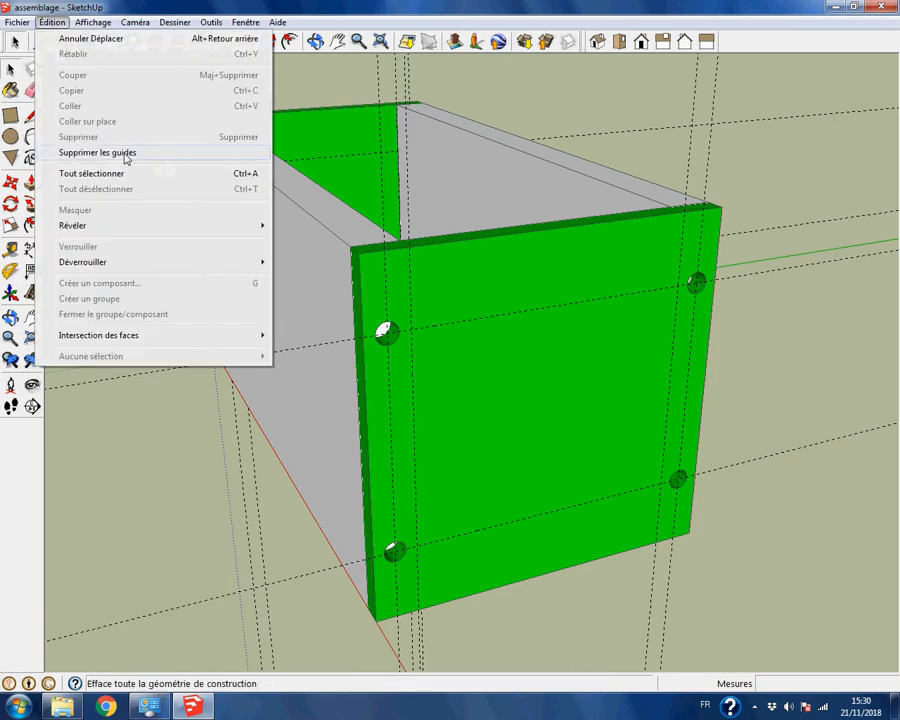
{"action": "left_click", "coordinate": [143, 462]}
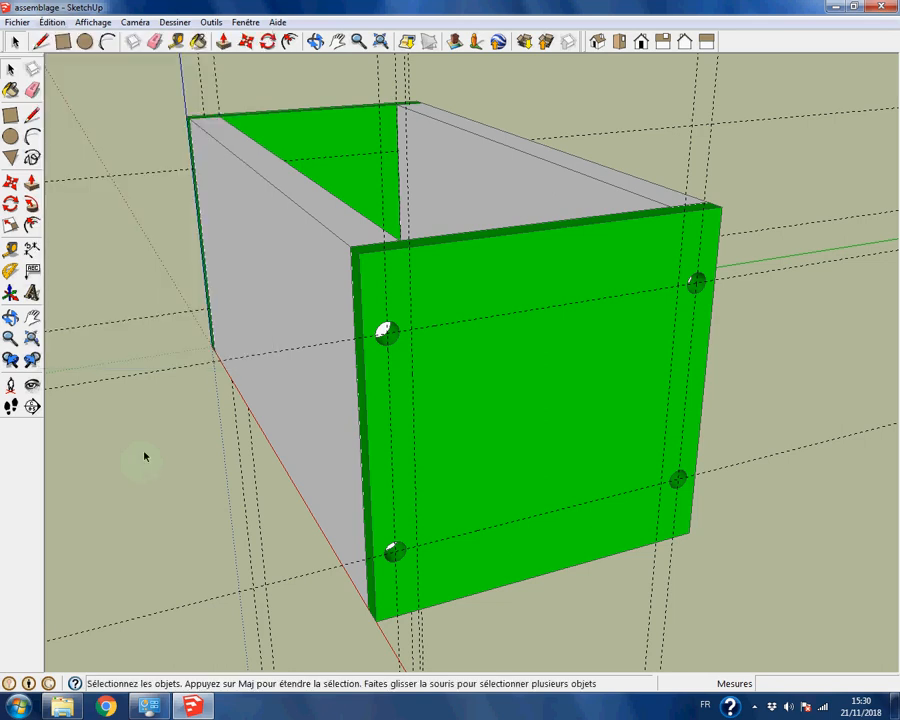
{"action": "left_click", "coordinate": [103, 24]}
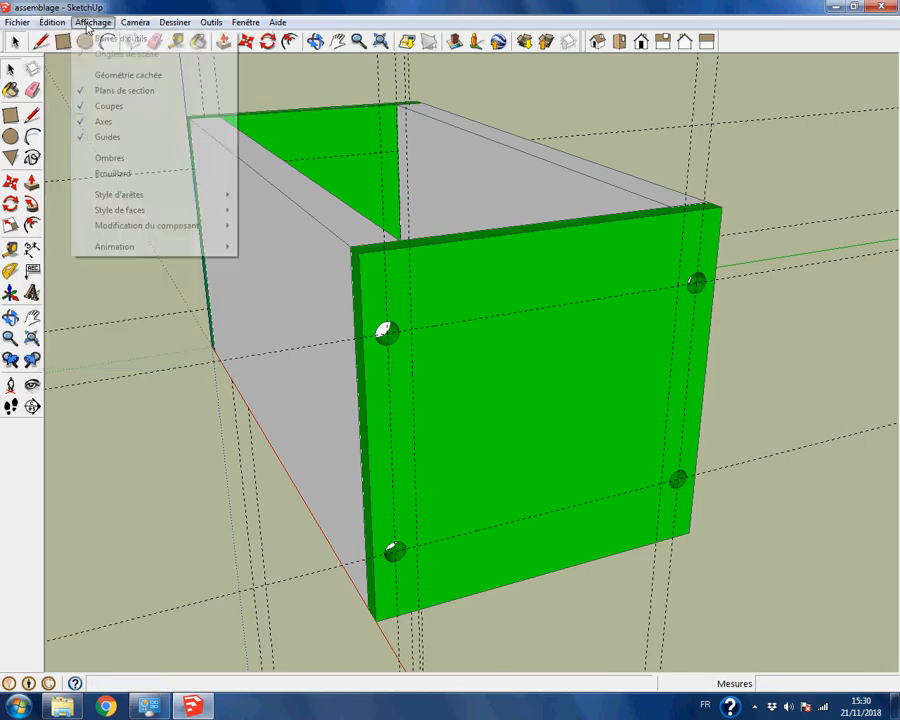
{"action": "left_click", "coordinate": [105, 137]}
{"action": "mouse_move", "coordinate": [787, 413]}
{"action": "middle_mouse_down"}
{"action": "mouse_move", "coordinate": [516, 420]}
{"action": "mouse_move", "coordinate": [790, 416]}
{"action": "middle_mouse_up"}
Show the construction guides again and hide them once more.
{"action": "left_click", "coordinate": [93, 22]}
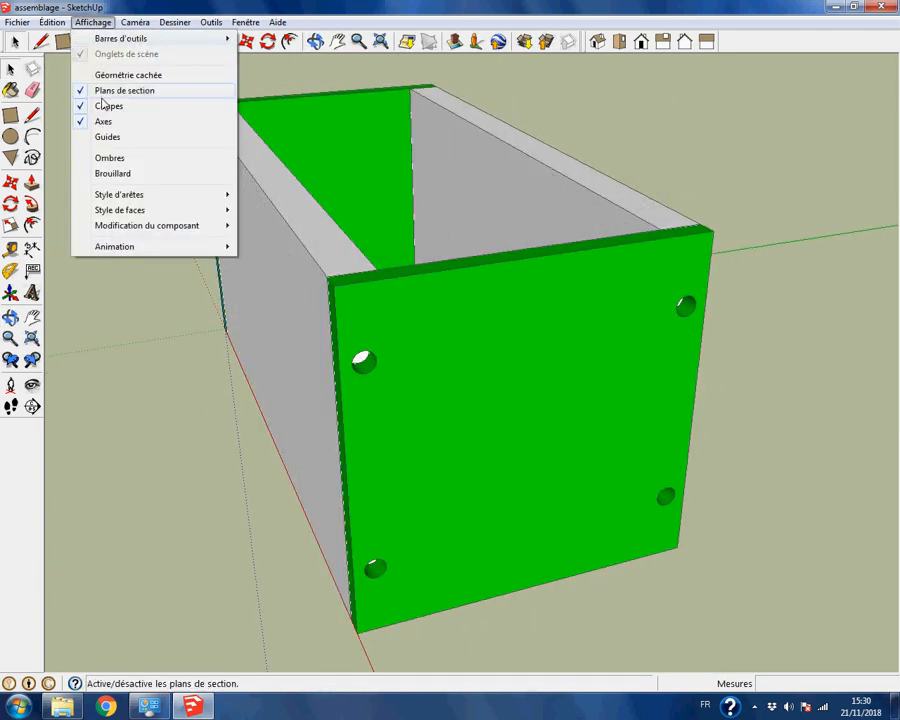
{"action": "left_click", "coordinate": [100, 133]}
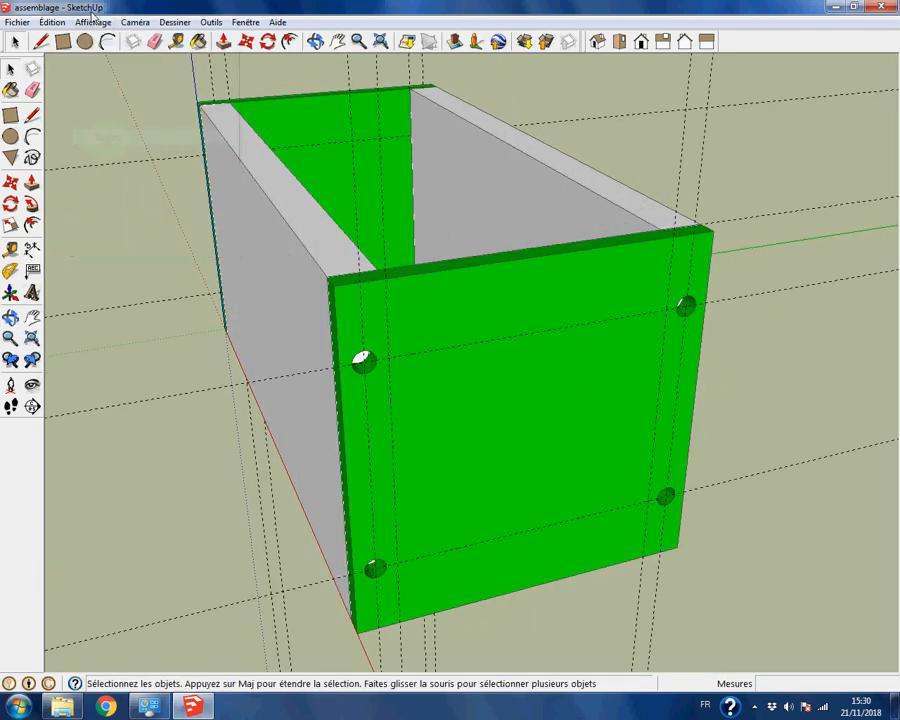
{"action": "left_click", "coordinate": [93, 21]}
{"action": "left_click", "coordinate": [116, 136]}
{"action": "middle_click_drag", "start_coordinate": [843, 397], "coordinate": [817, 422]}
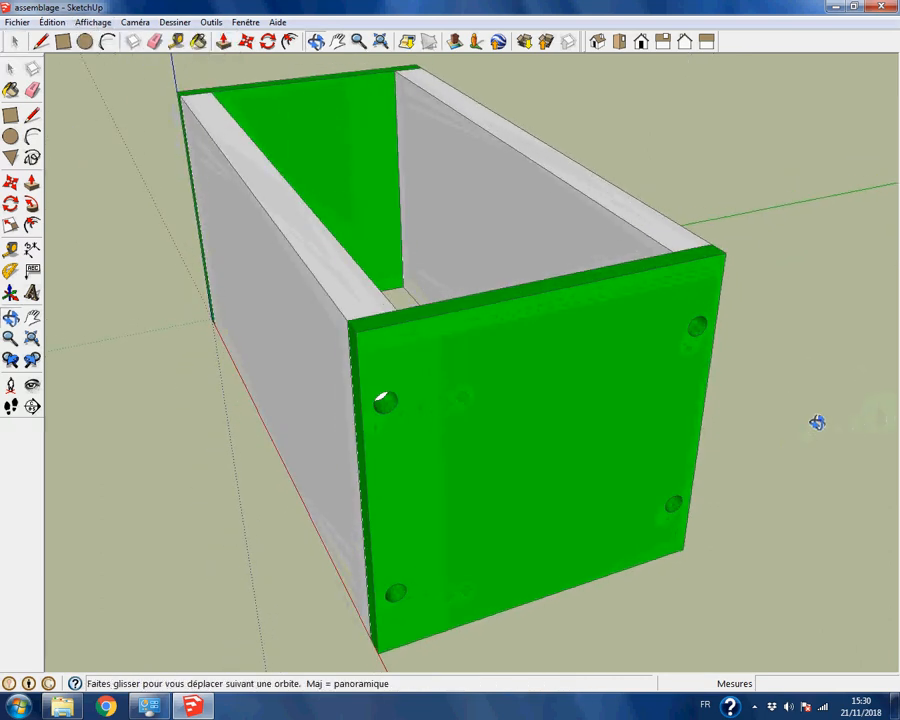